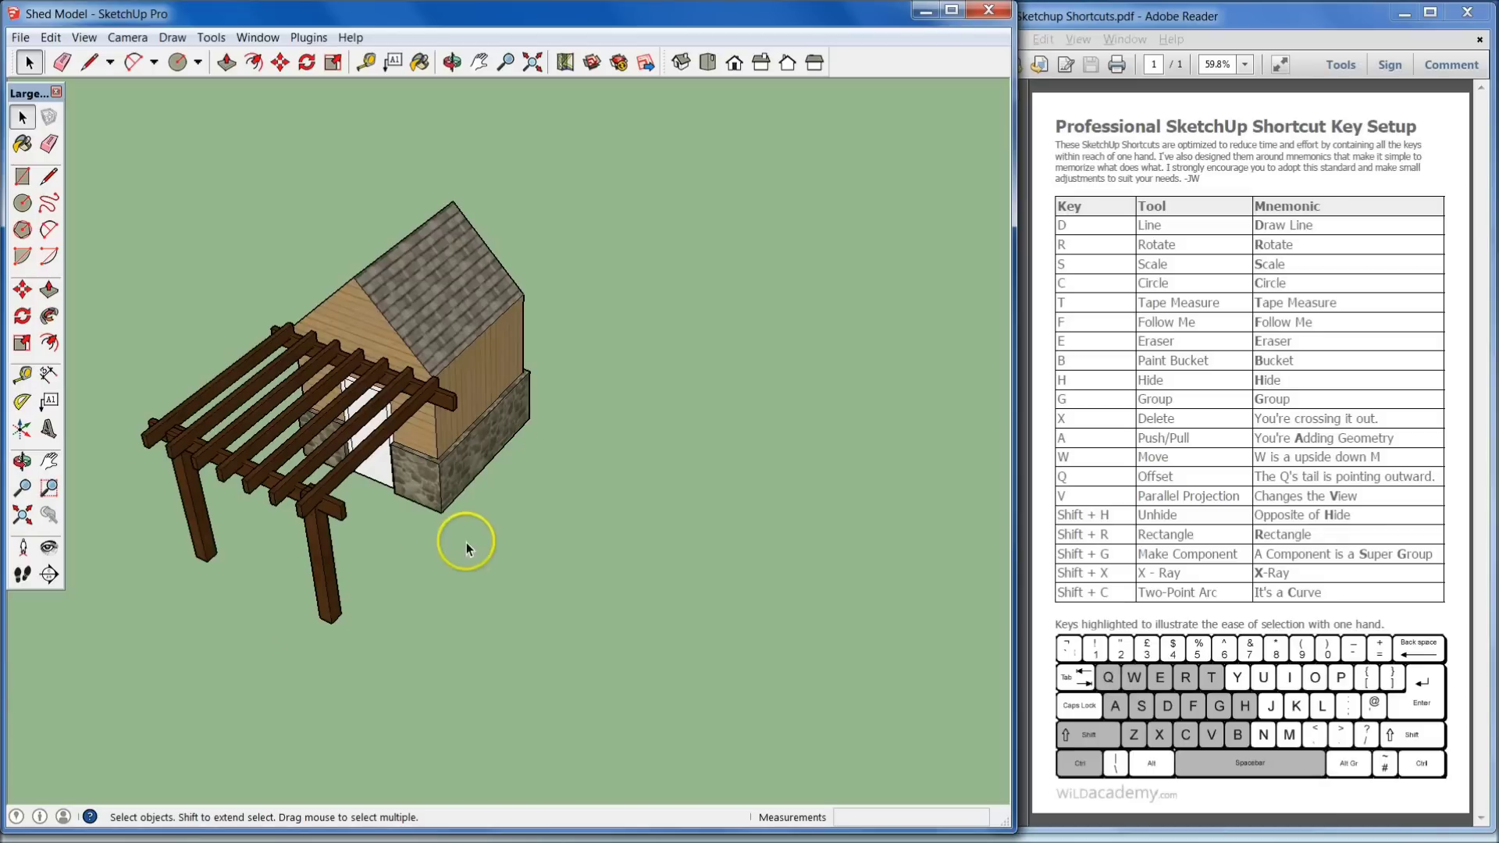
Orbit around the shed and pergola from several sides, glancing at the shortcut sheet PDF.
middle_click_drag(466, 542, 1081, 487)
left_click(1249, 404)
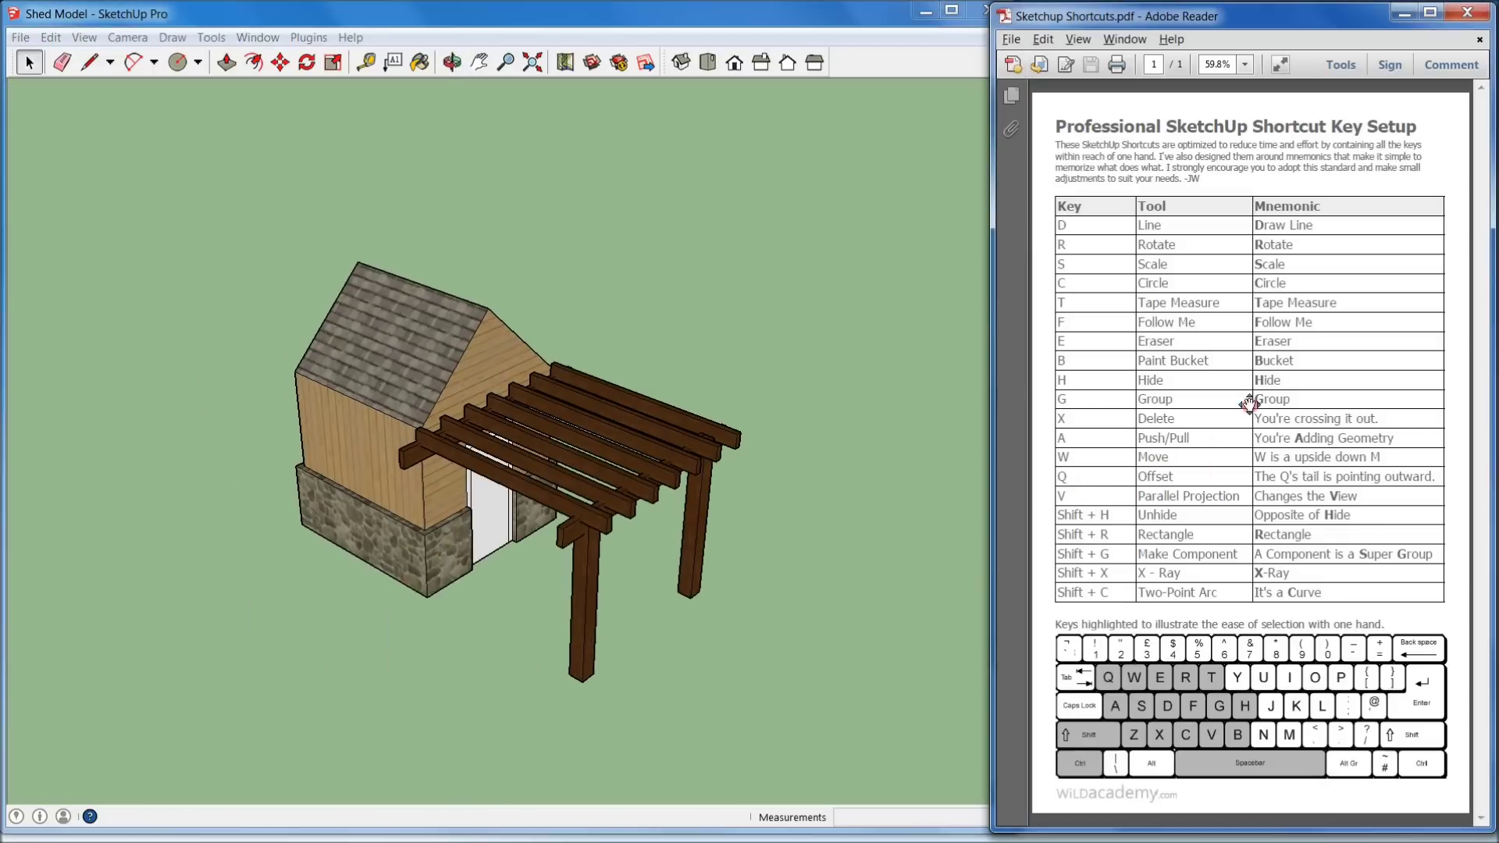
left_click(867, 518)
mouse_move(686, 419)
middle_mouse_down()
mouse_move(536, 719)
mouse_move(805, 627)
mouse_move(1015, 500)
middle_mouse_up()
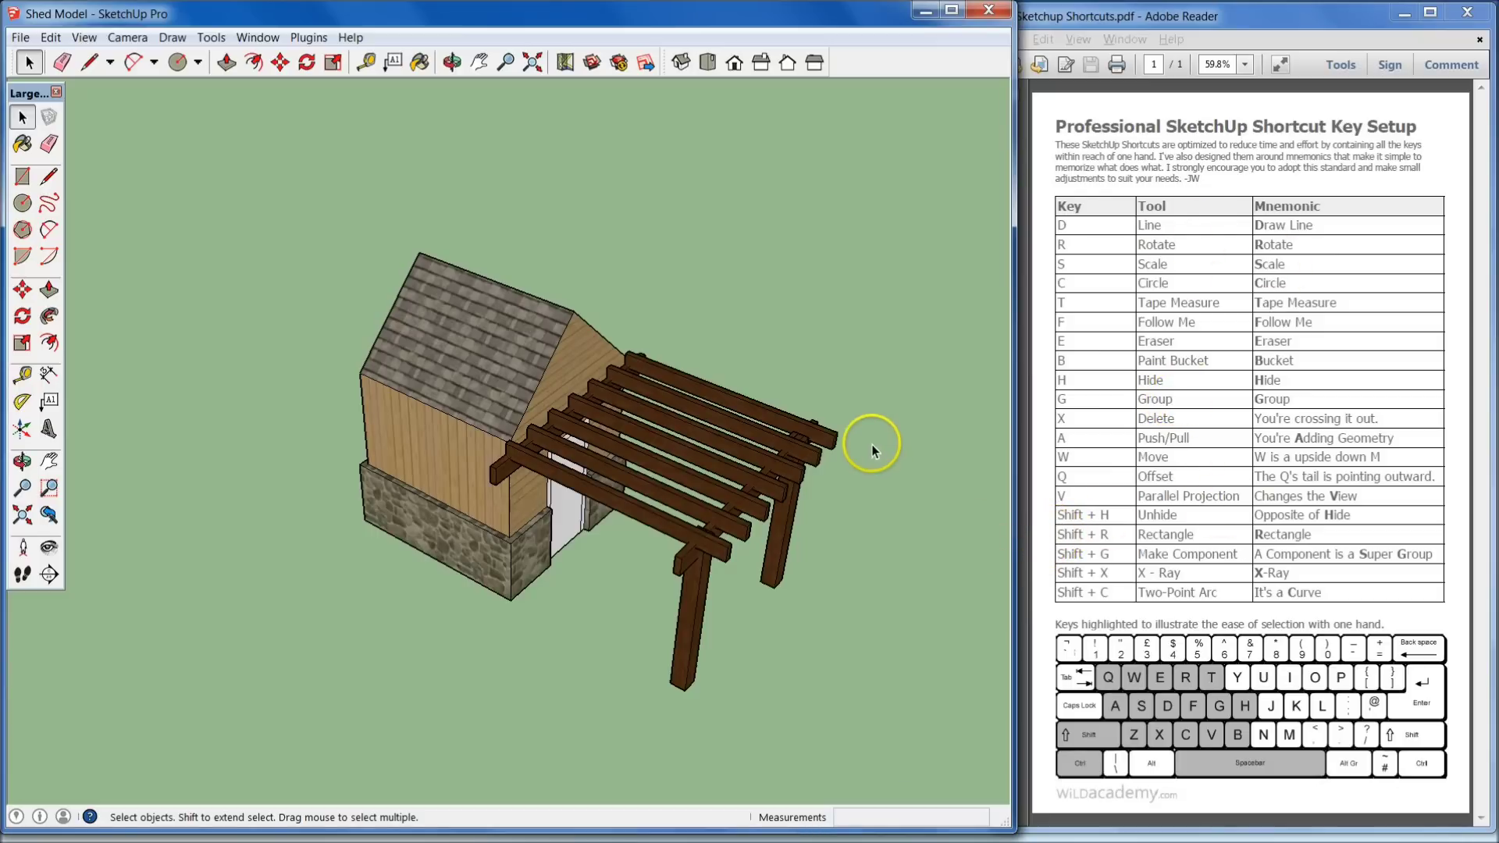
mouse_move(762, 409)
middle_mouse_down()
mouse_move(669, 428)
mouse_move(625, 405)
middle_mouse_up()
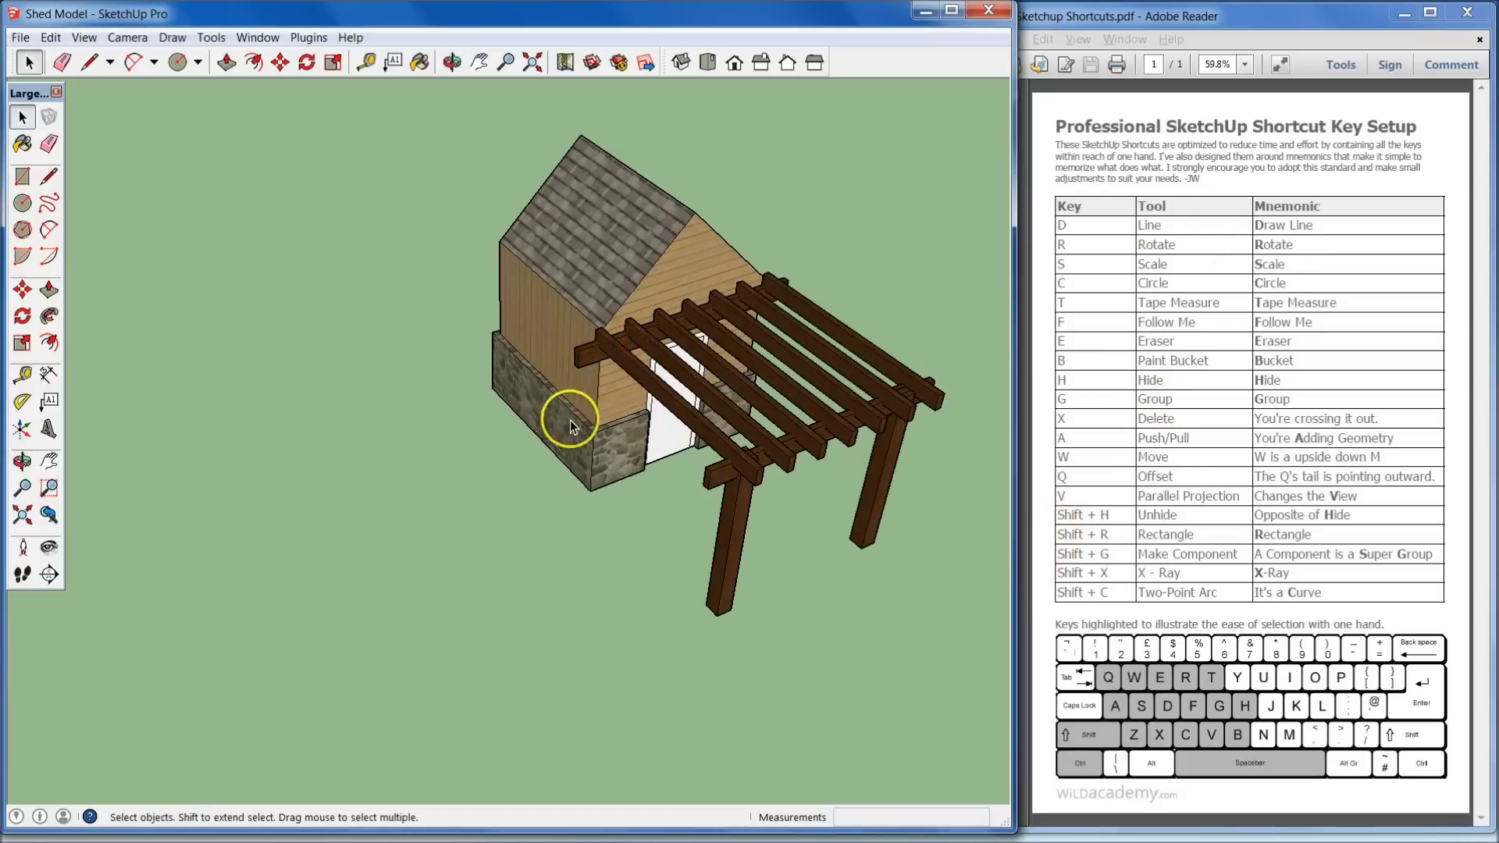
middle_click_drag(595, 562, 265, 399)
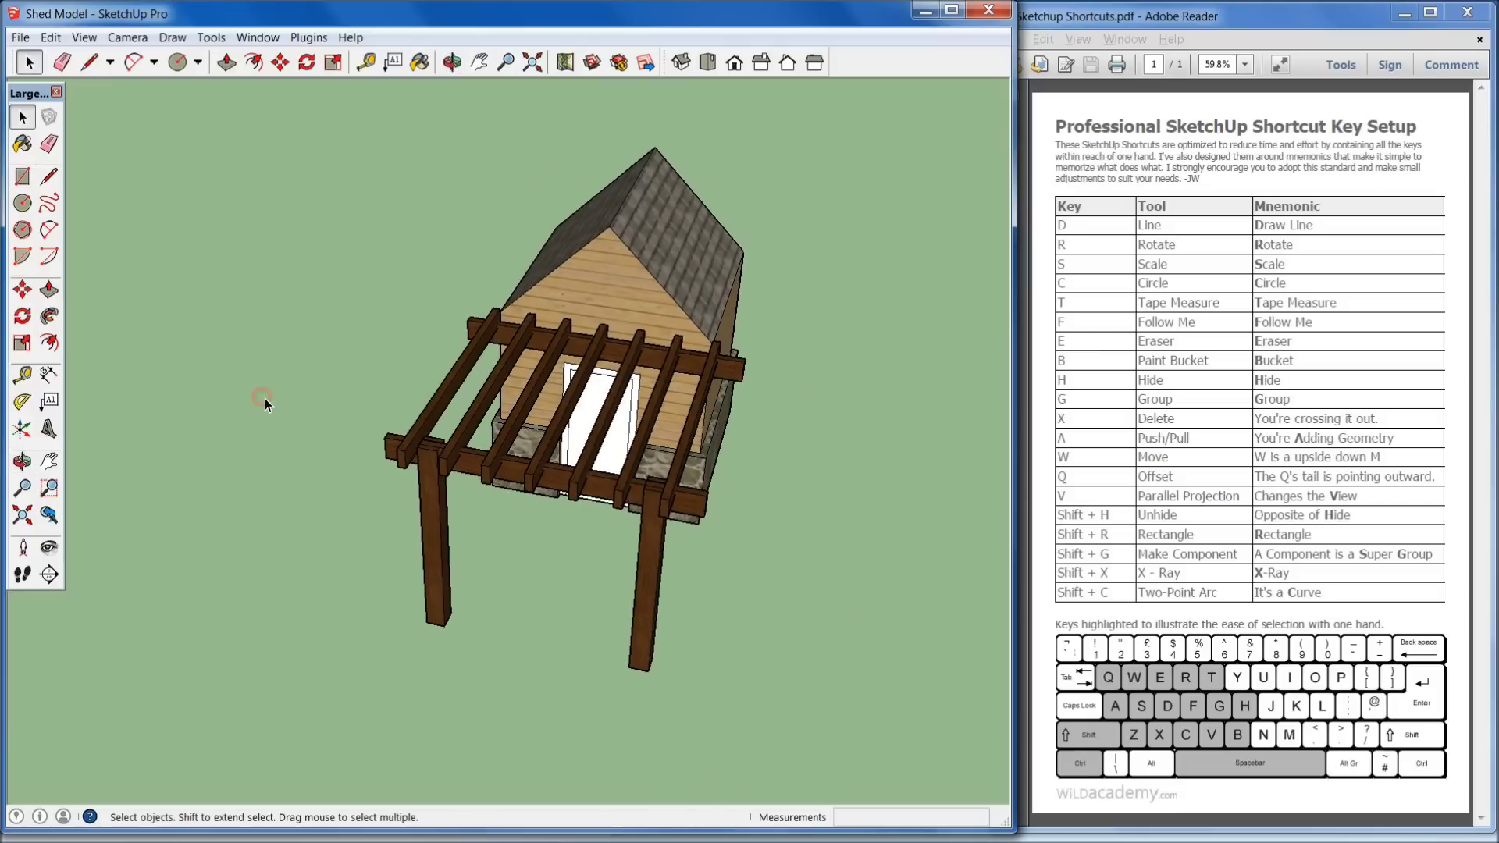
middle_click_drag(873, 536, 335, 418)
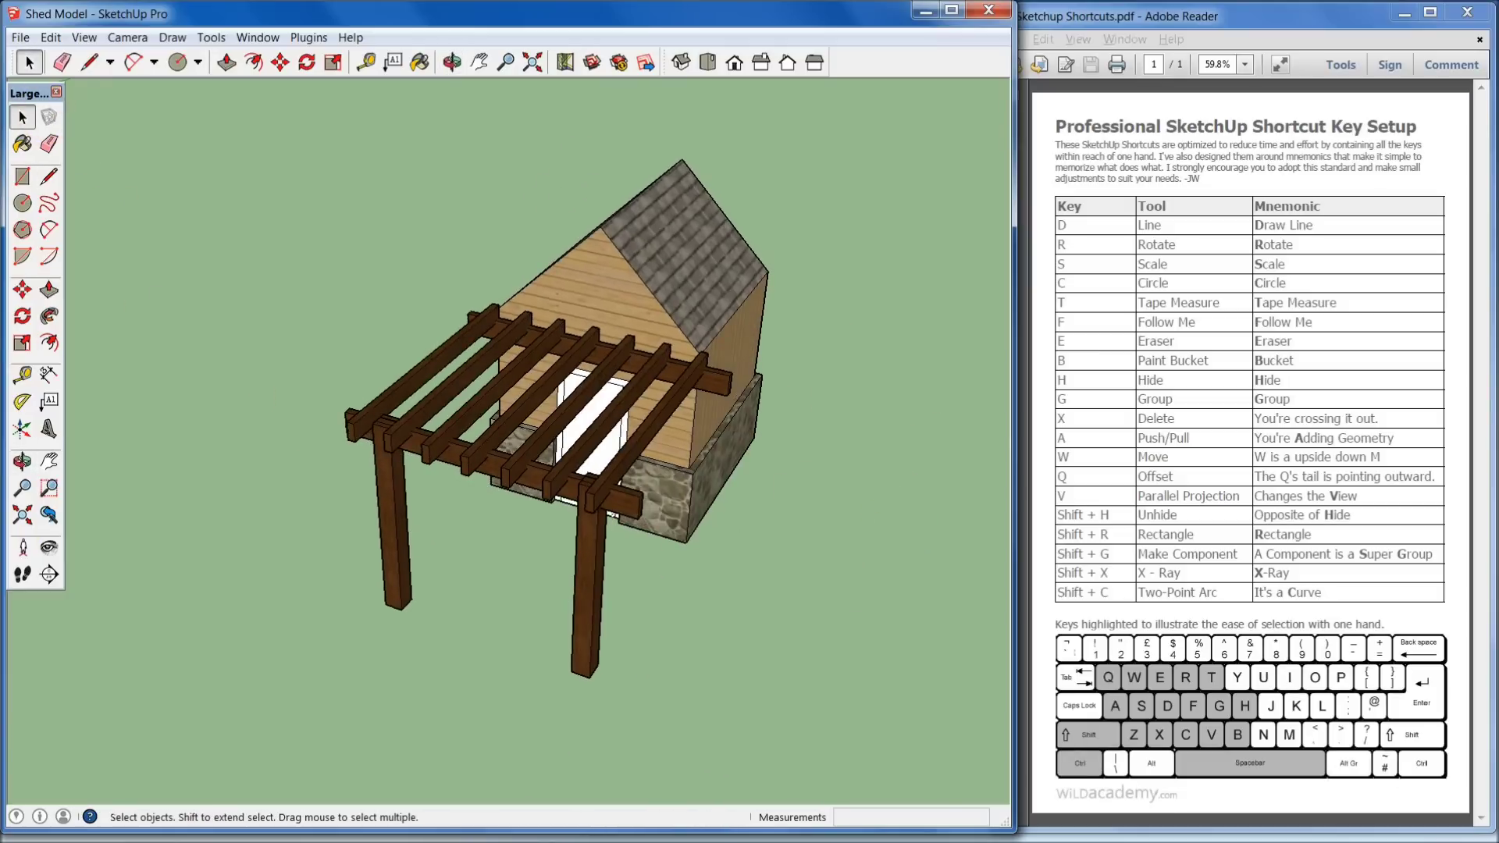
middle_click_drag(681, 559, 574, 551)
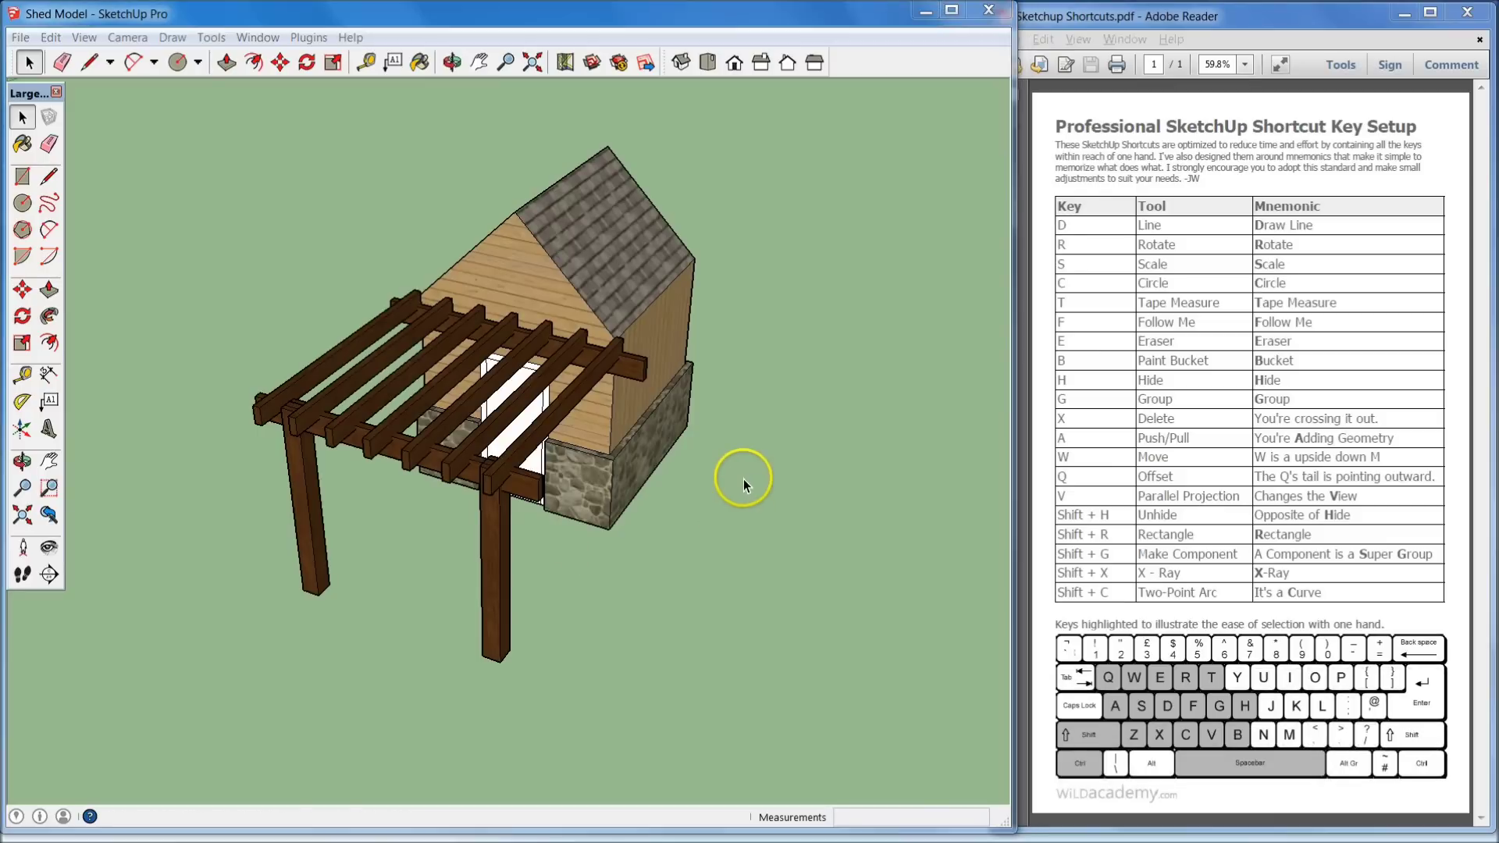
Sample a material from the model with the Paint Bucket, then close the Materials panel.
key("b")
mouse_move(1242, 97)
left_mouse_down()
mouse_move(898, 100)
mouse_move(703, 178)
left_mouse_up()
key("alt")
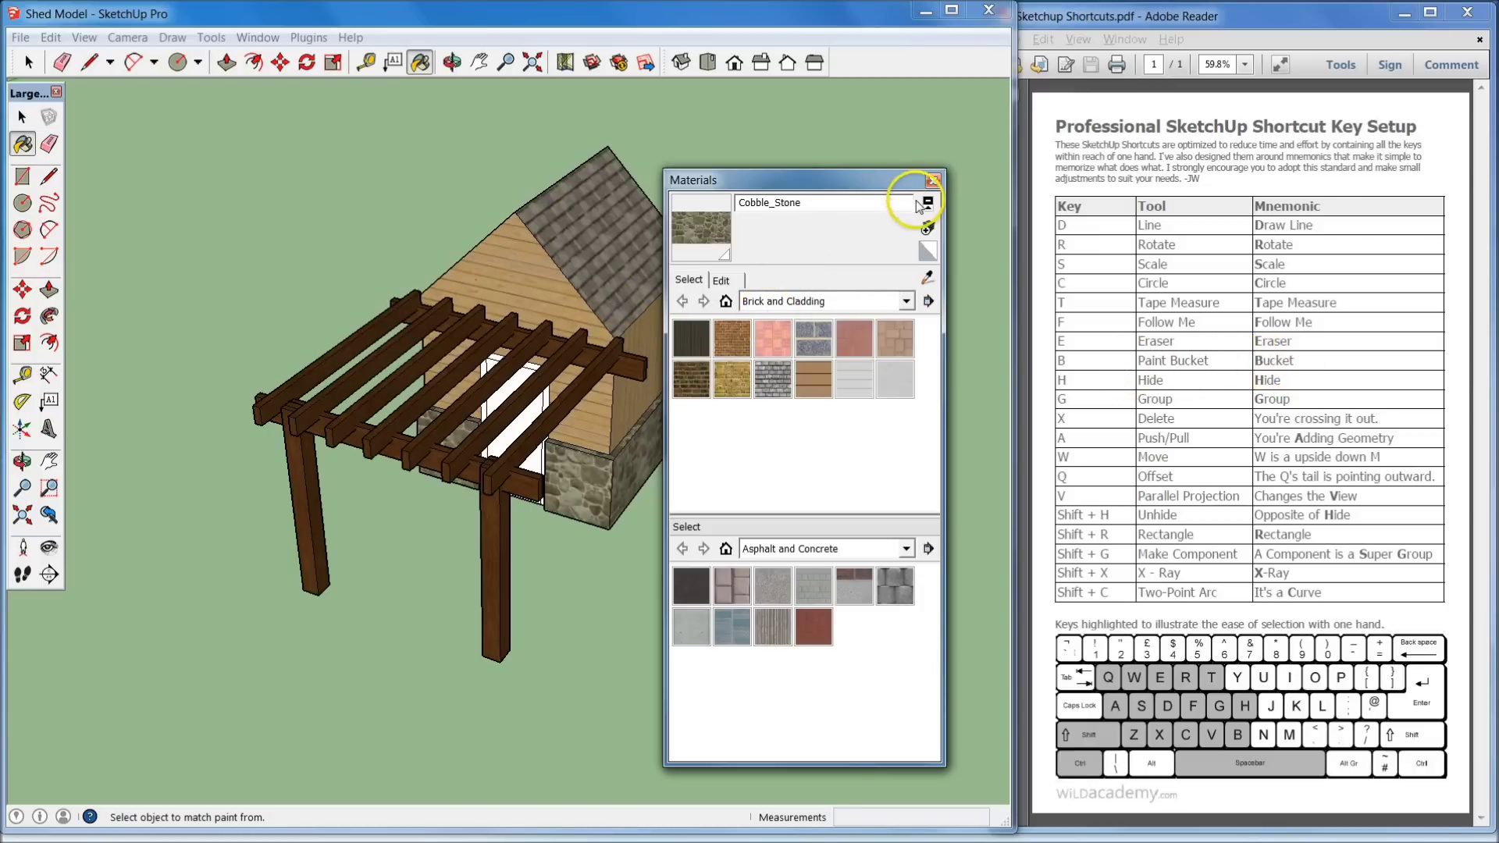
left_click(933, 182)
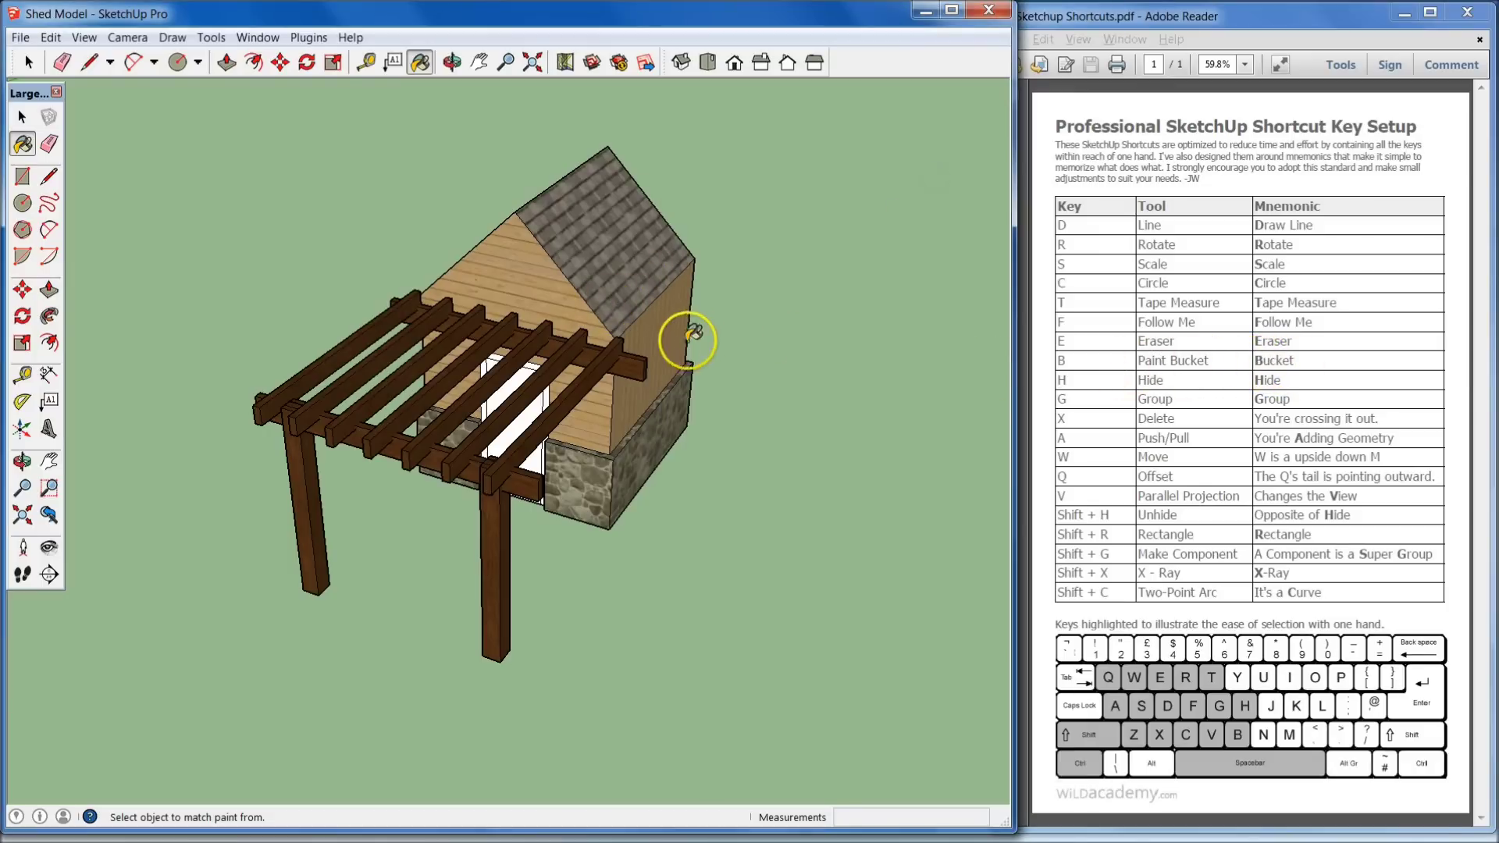
scroll(670, 334, "up", 5)
Push/pull the shed wall face slightly outward.
key("a")
left_click_drag(665, 347, 690, 351)
key("space")
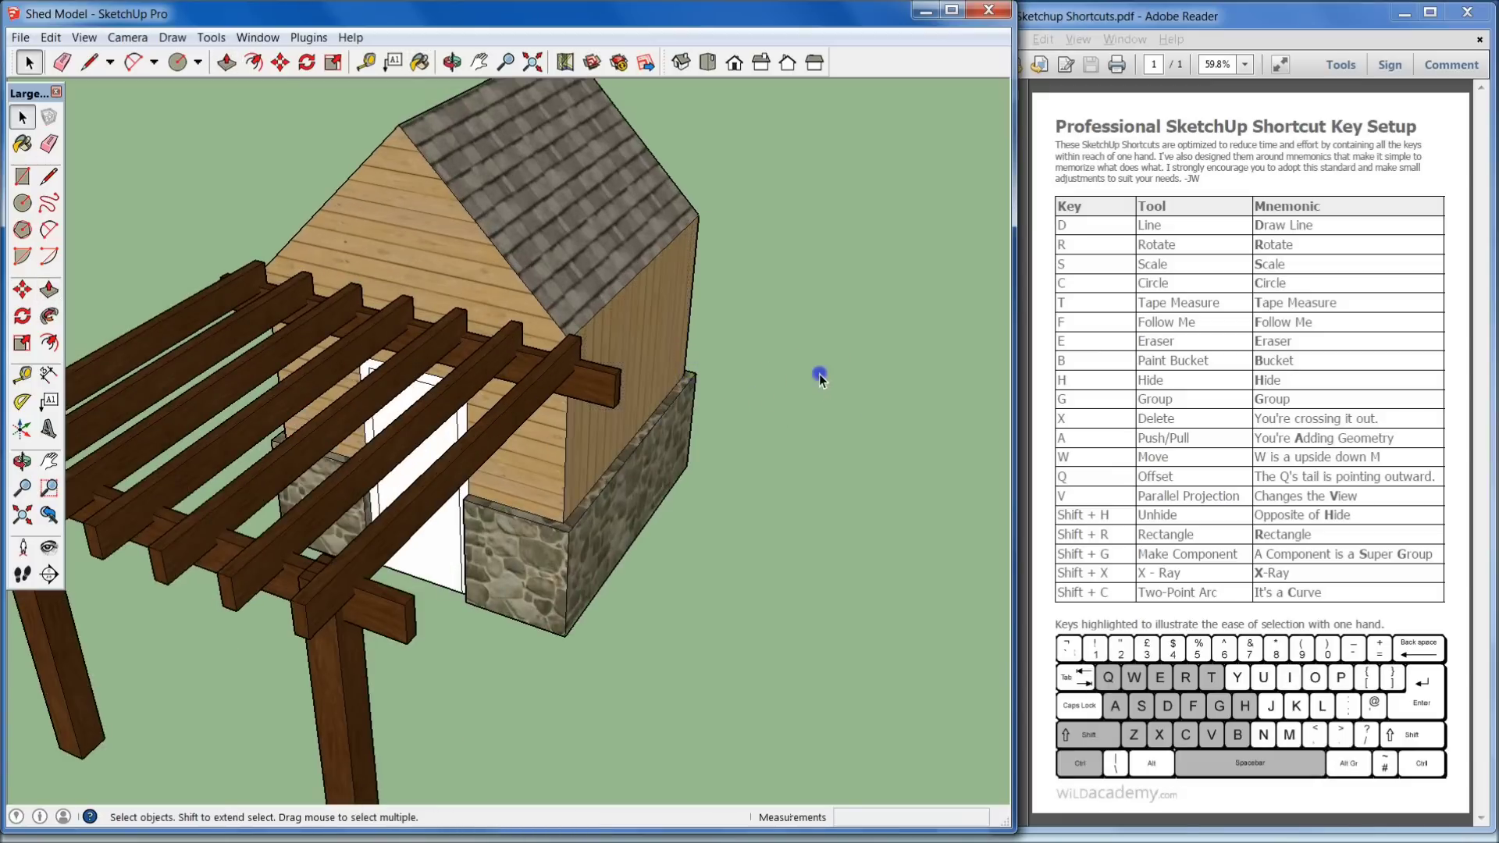
mouse_move(816, 374)
middle_mouse_down()
mouse_move(726, 467)
mouse_move(690, 426)
mouse_move(620, 509)
middle_mouse_up()
key("space")
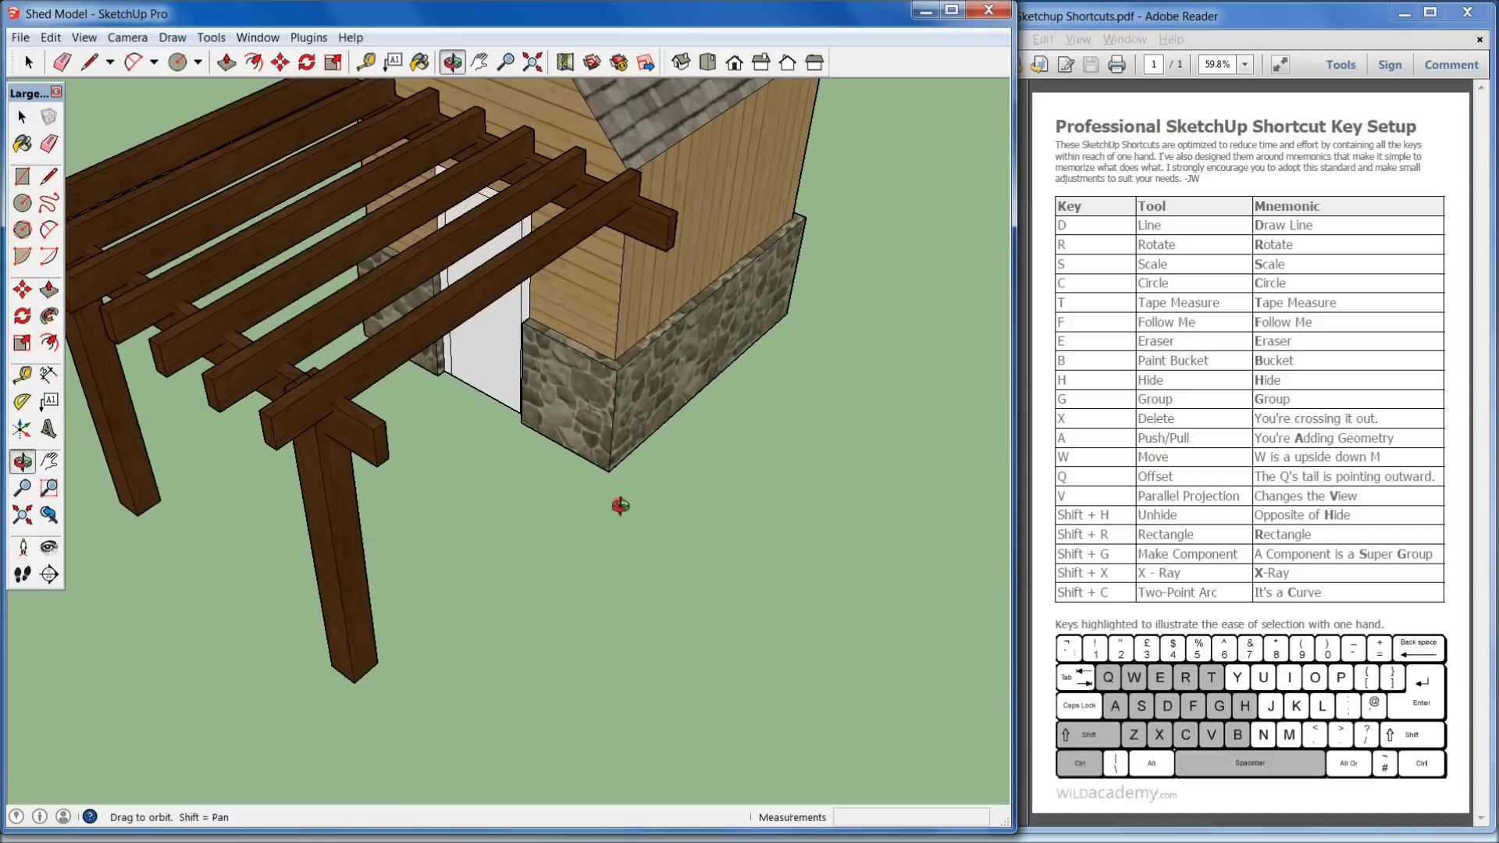
Move the pergola group to a new position beside the shed.
key("w")
left_click(332, 412)
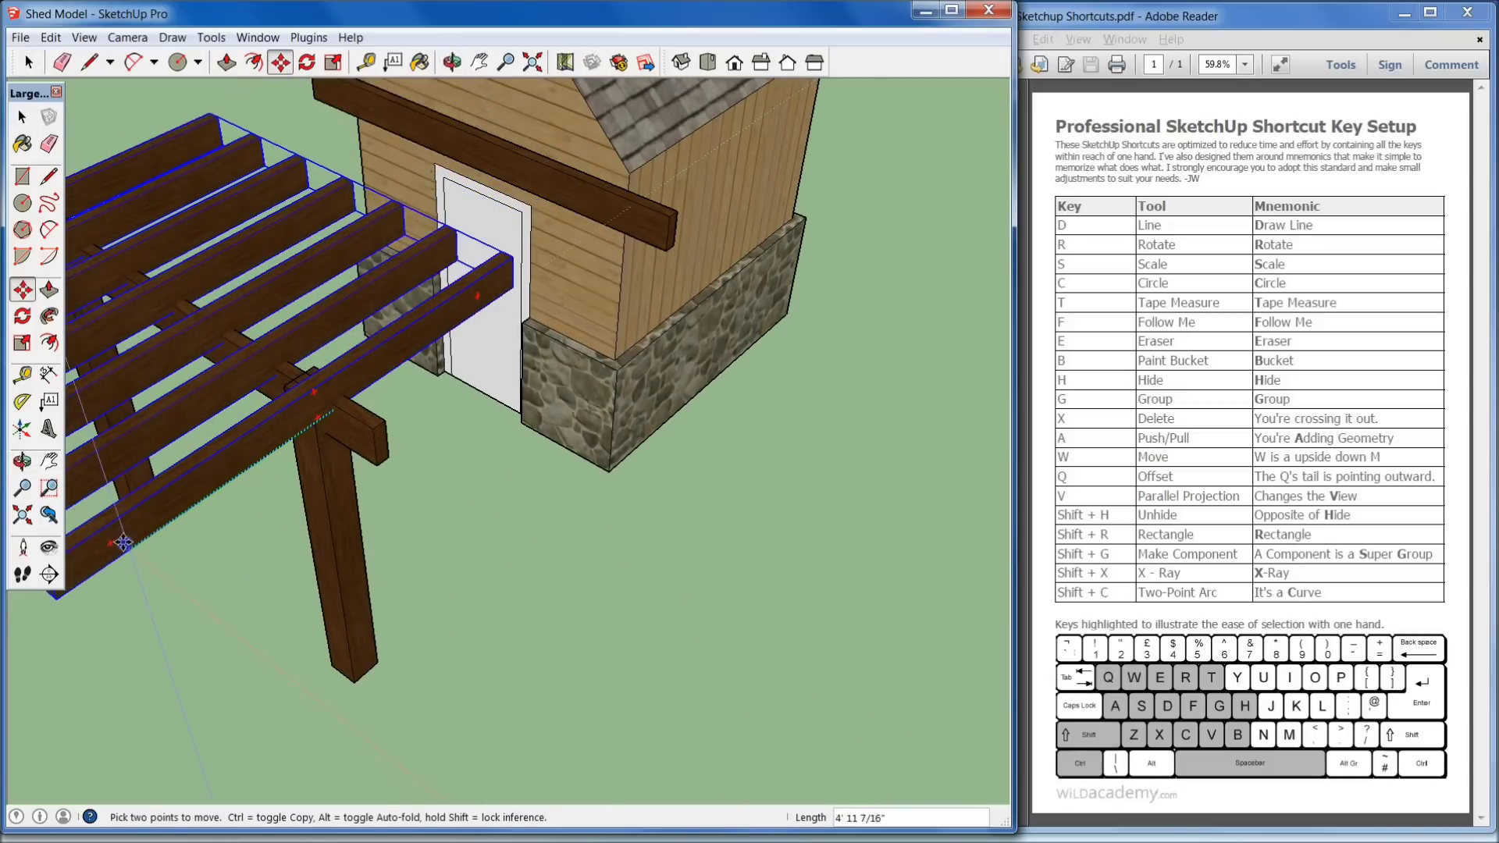
left_click(490, 485)
middle_click_drag(492, 458, 840, 459)
Draw a test line on the ground beside the pergola, then erase it.
key("d")
left_click(790, 545)
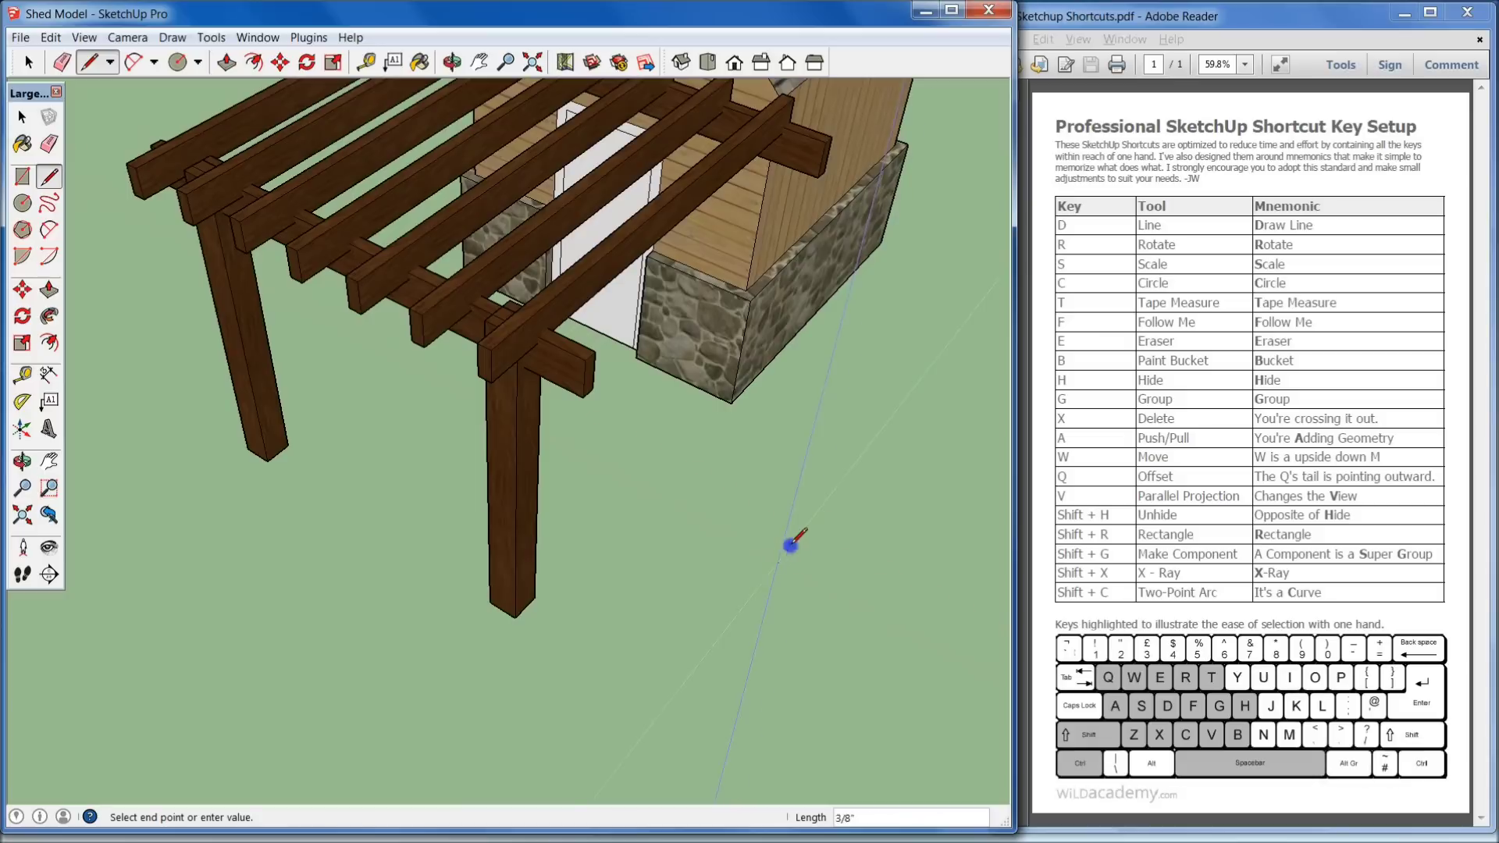
left_click(954, 616)
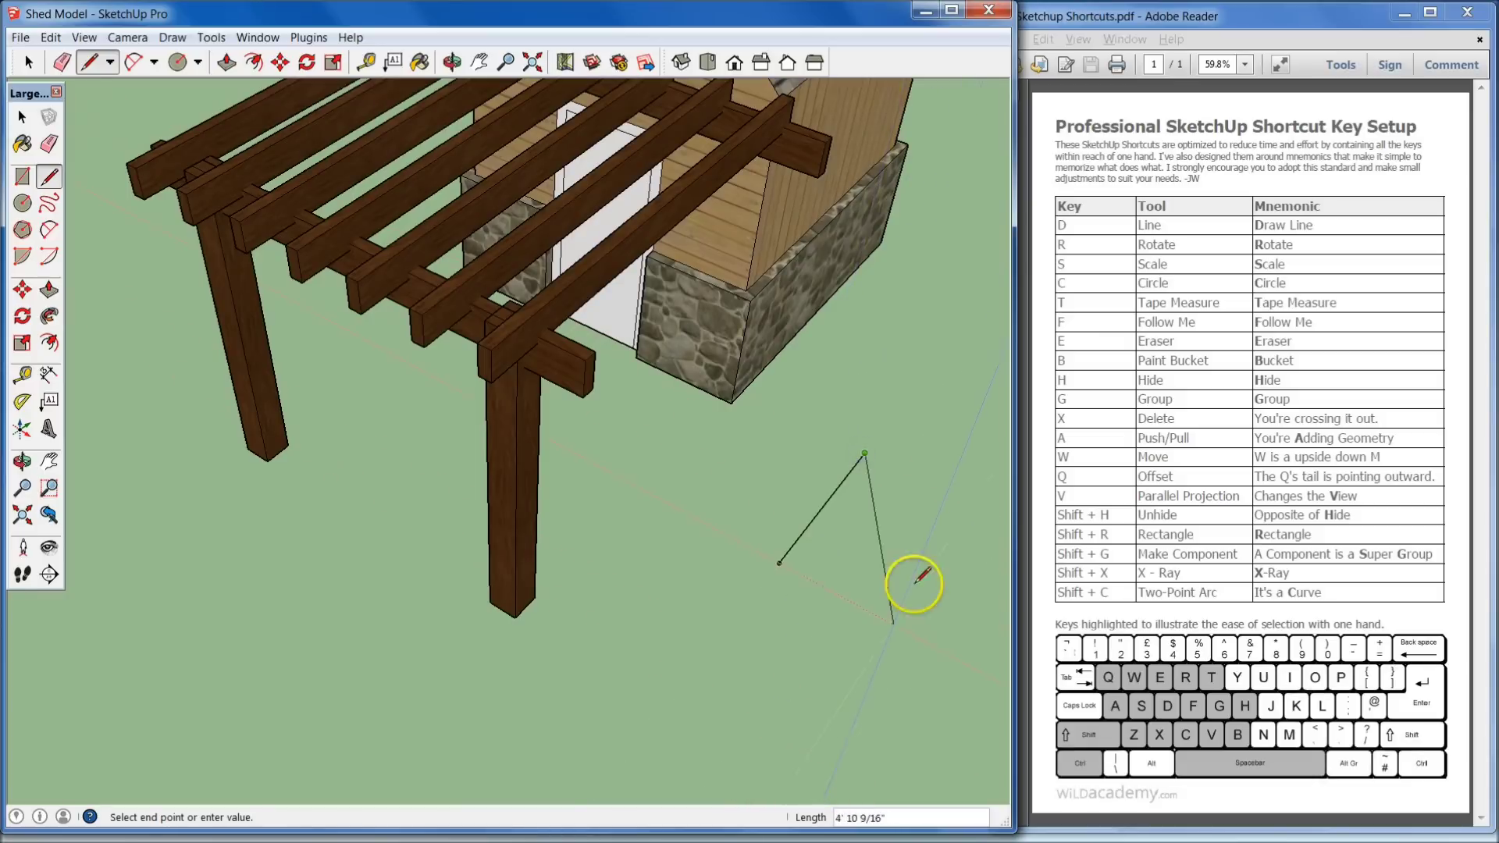
key("space")
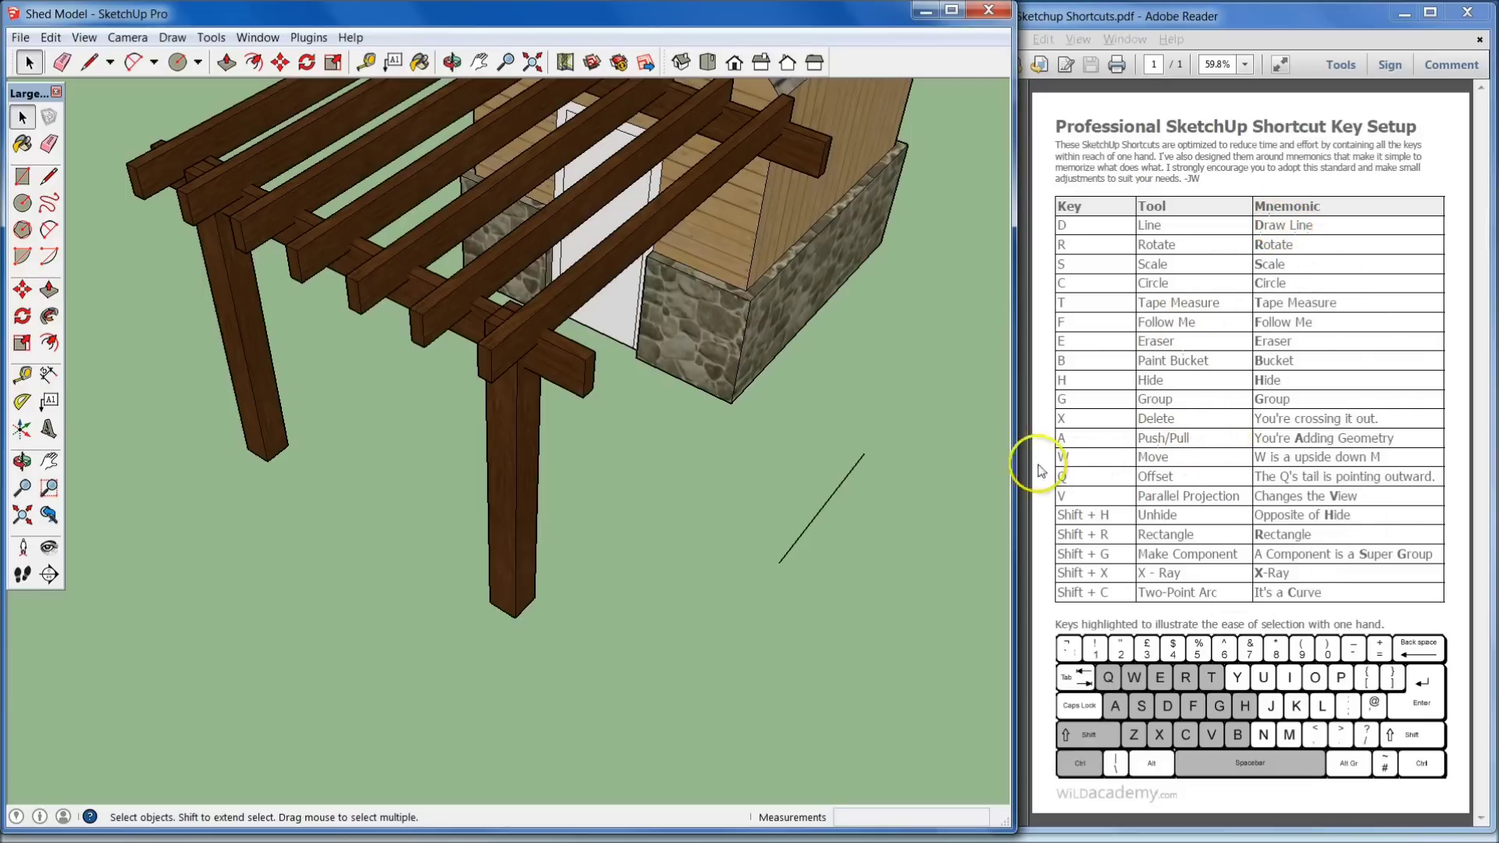
key("e")
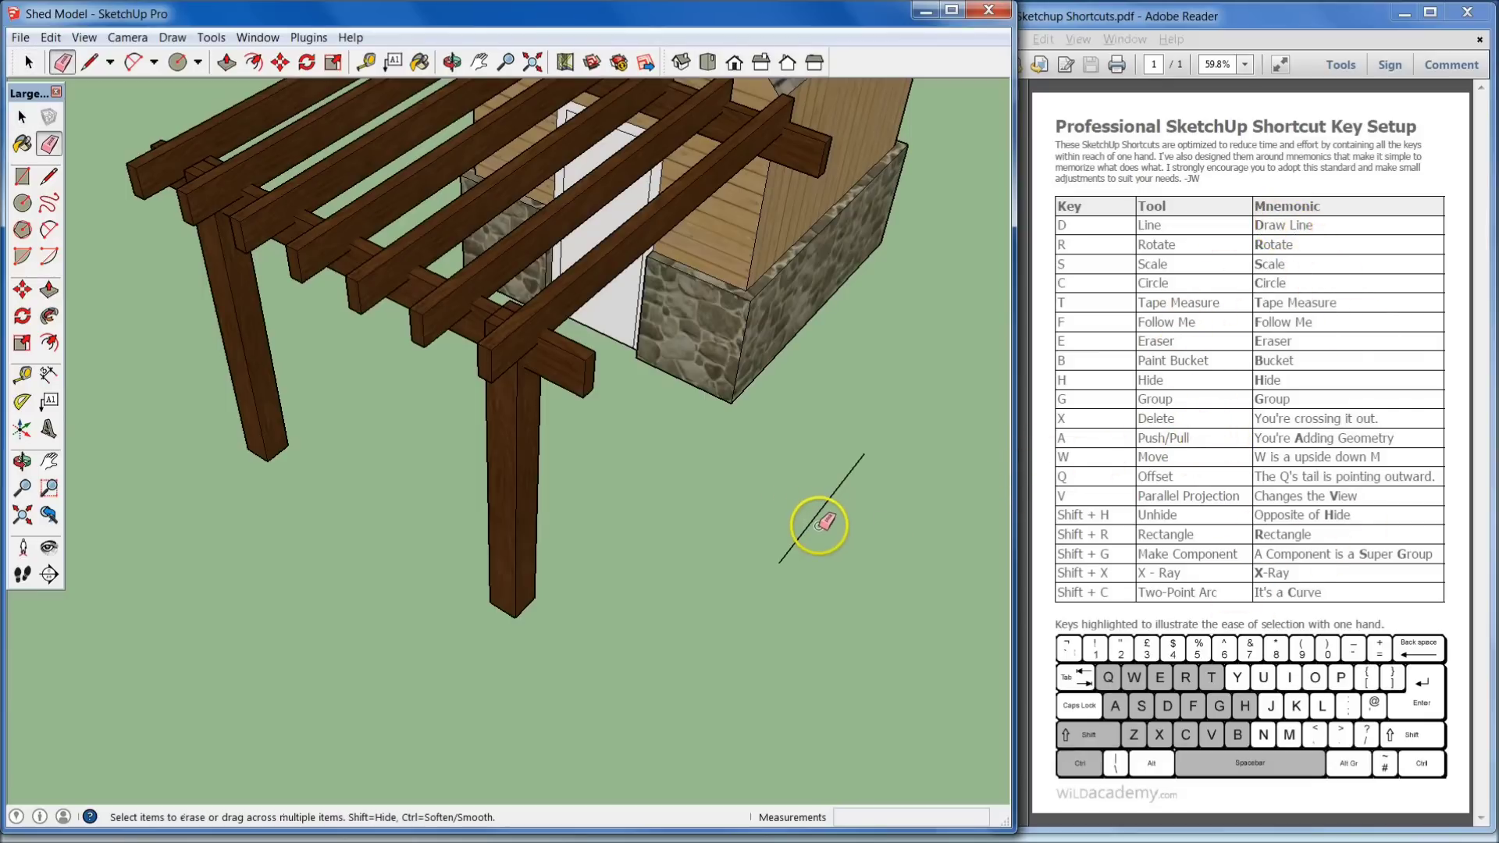
key("space")
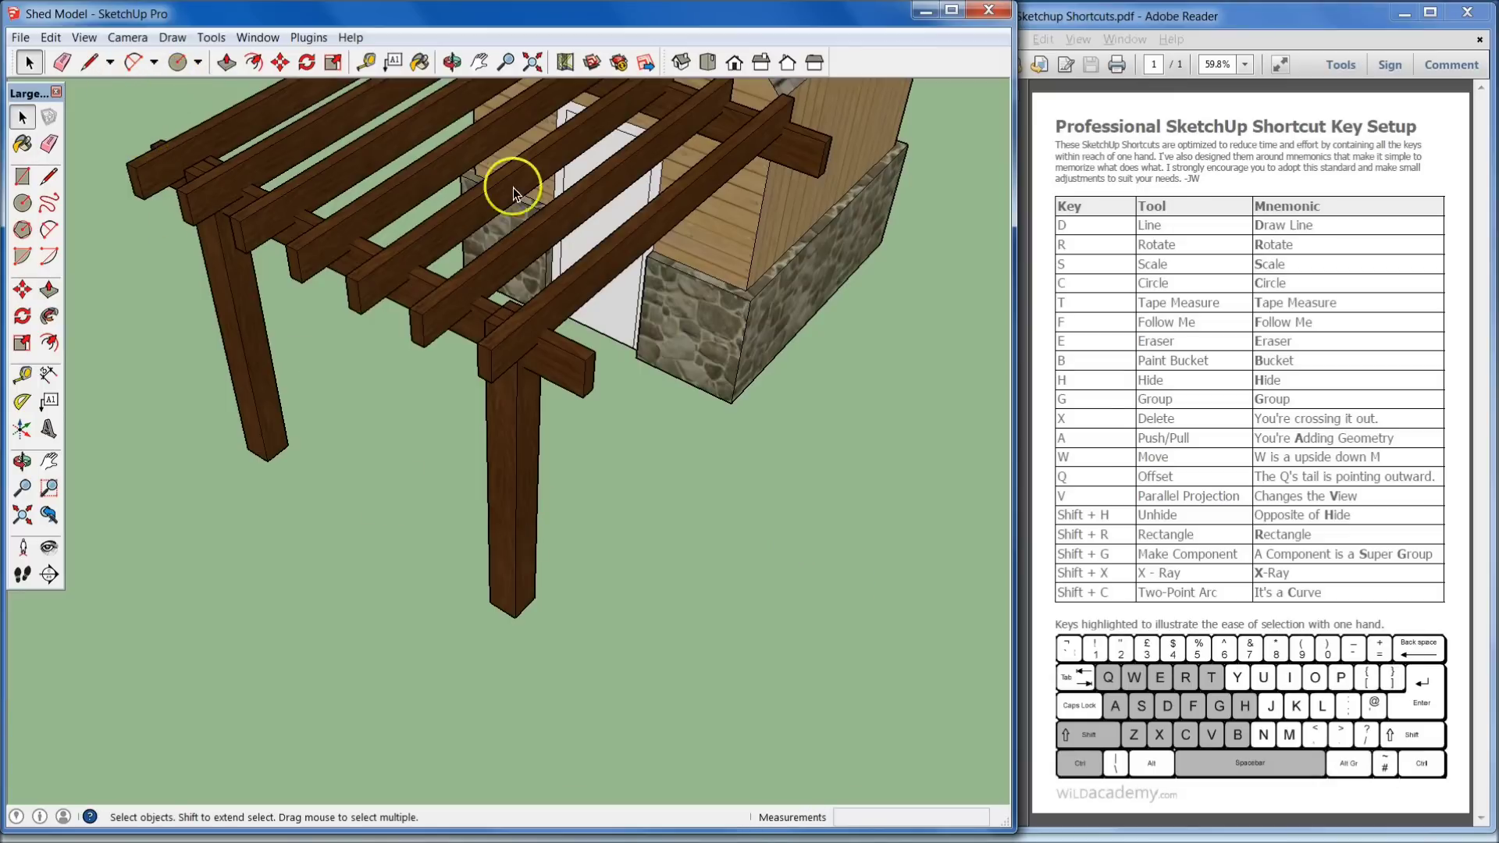
Open the Shortcuts page of Preferences and filter the list on 'lin'.
scroll(532, 373, "down", 6)
middle_click_drag(639, 639, 522, 593)
left_click(257, 38)
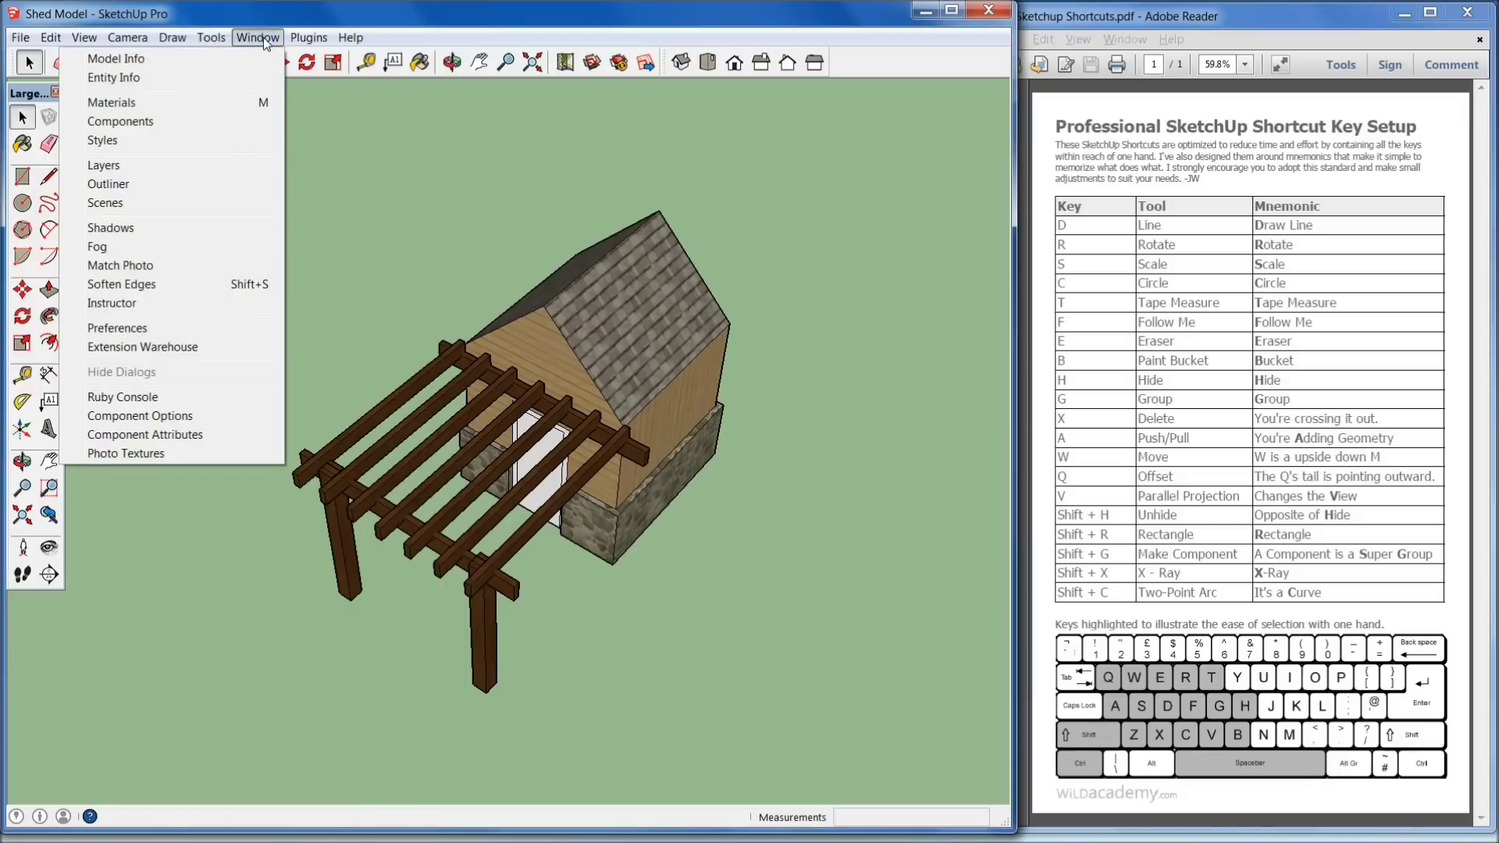
left_click(168, 329)
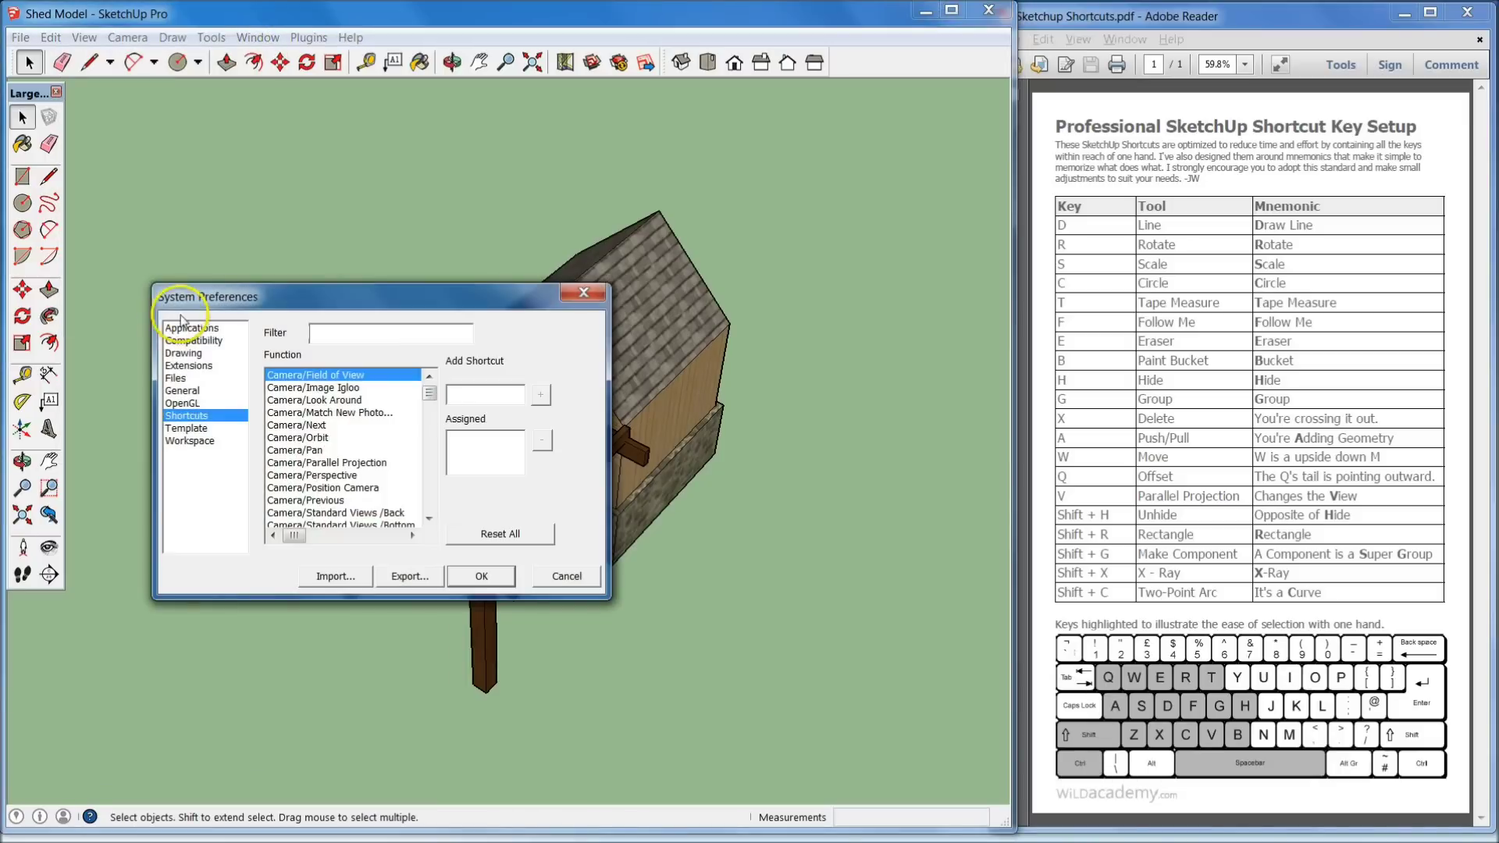
left_click(192, 417)
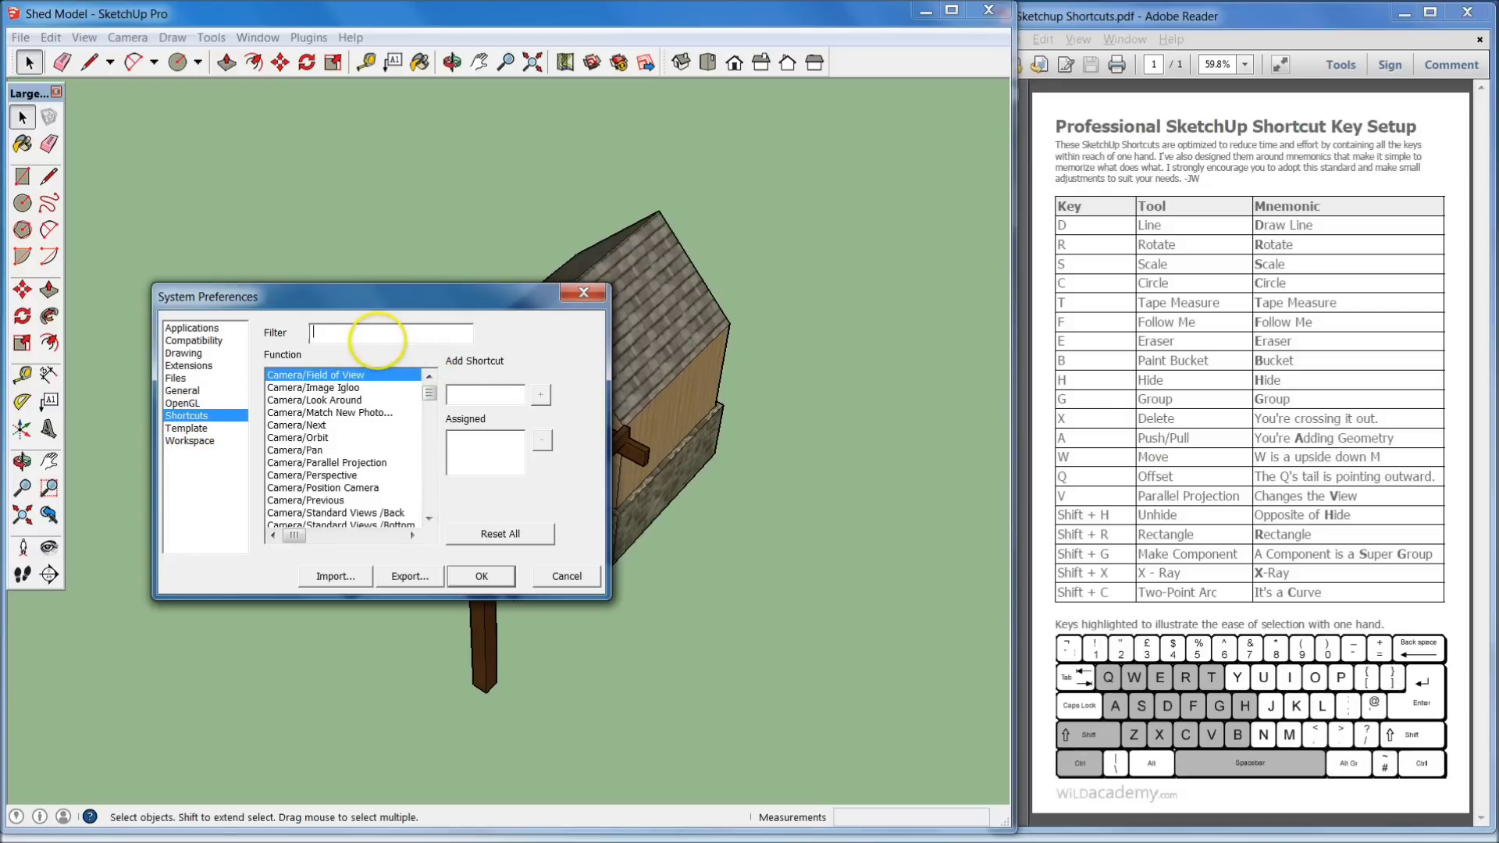
type("lin")
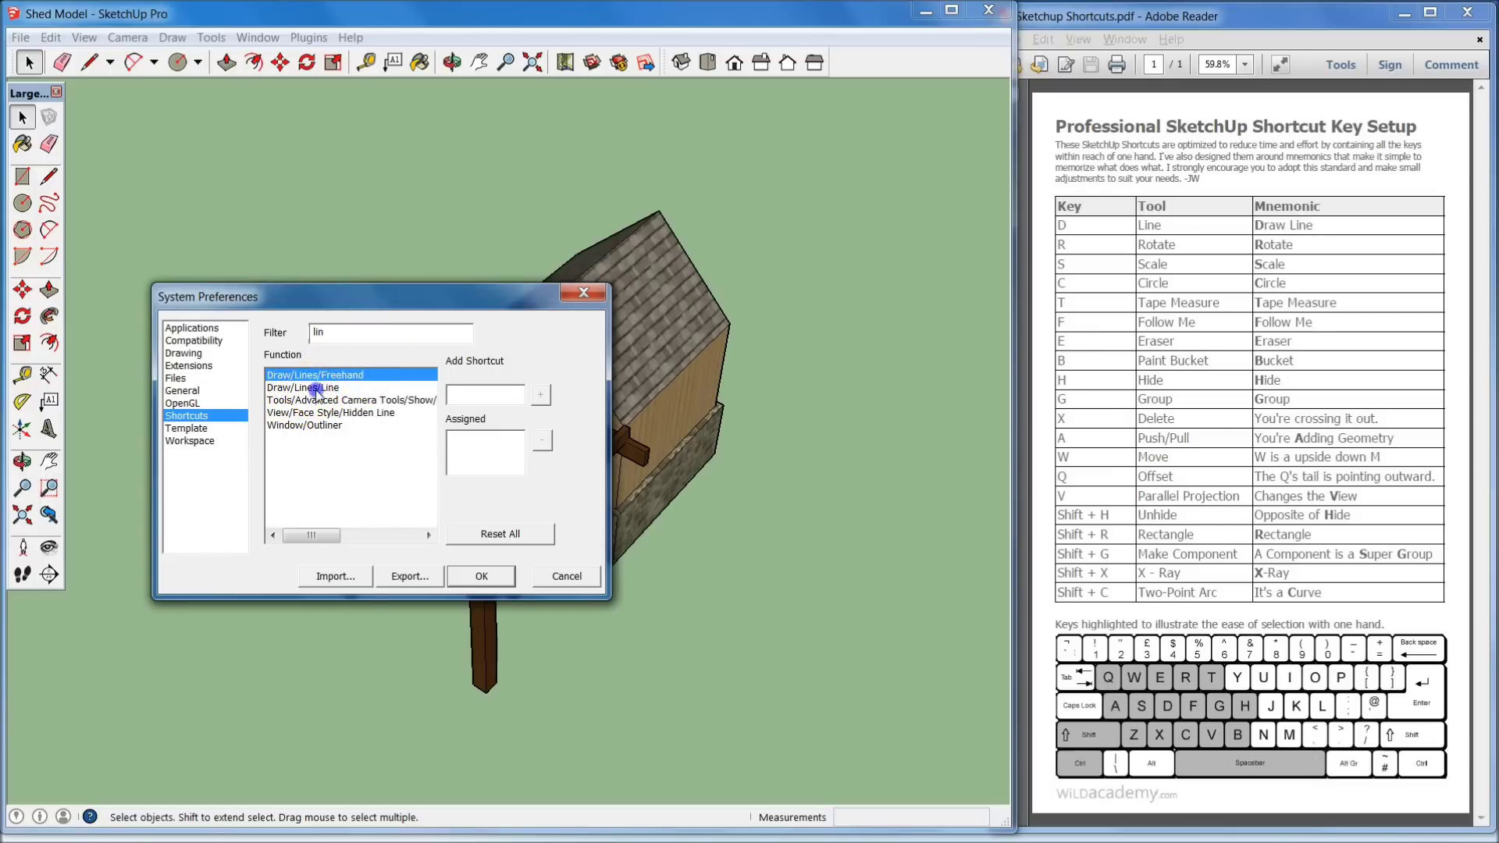
Select Draw/Lines/Line and remove its L shortcut.
left_click(316, 388)
left_click(480, 394)
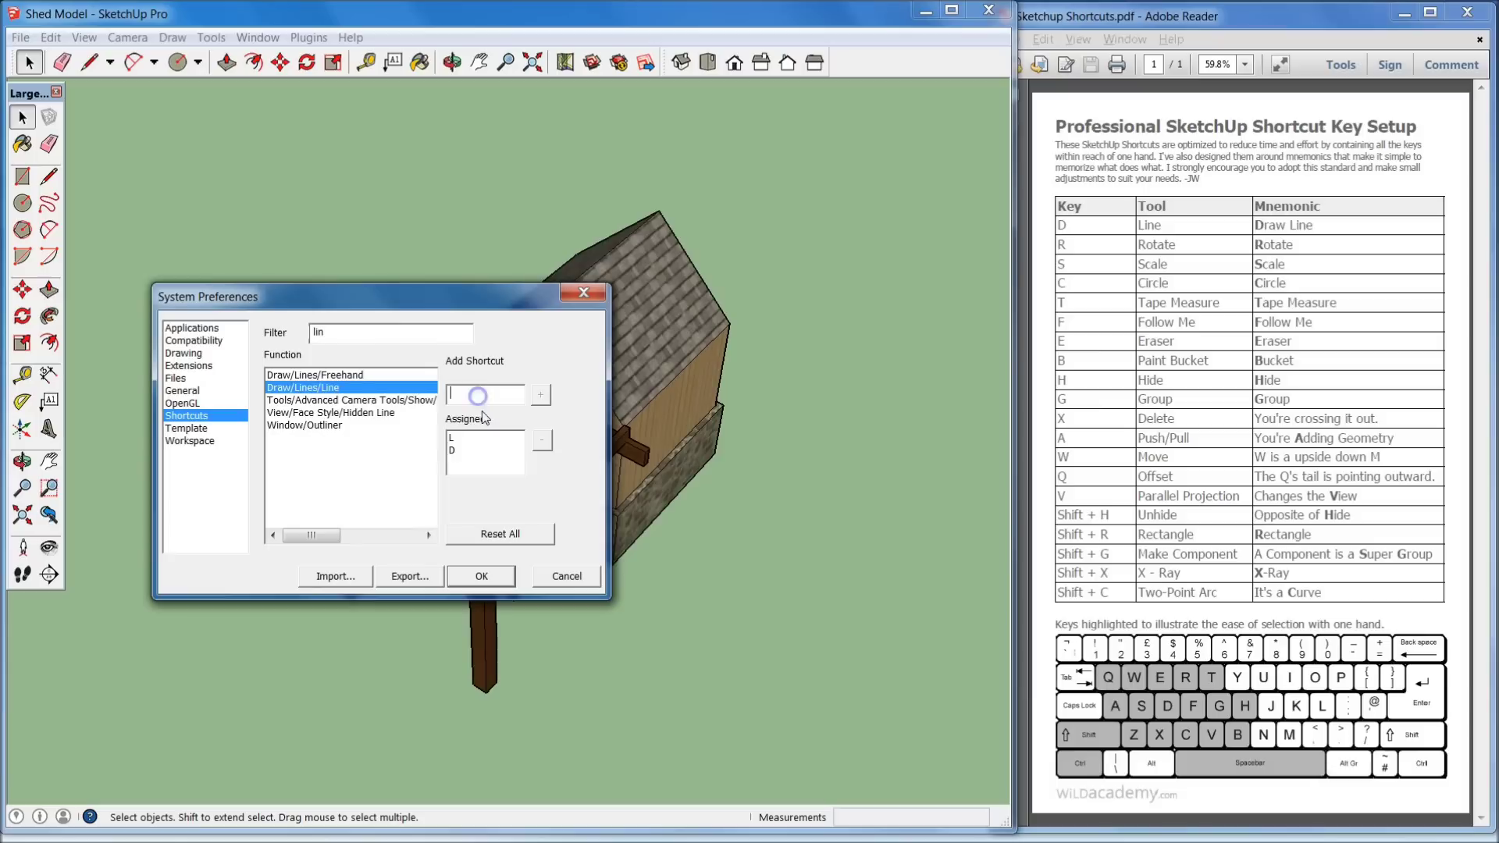
left_click(467, 438)
left_click(465, 451)
left_click(471, 447)
left_click(542, 439)
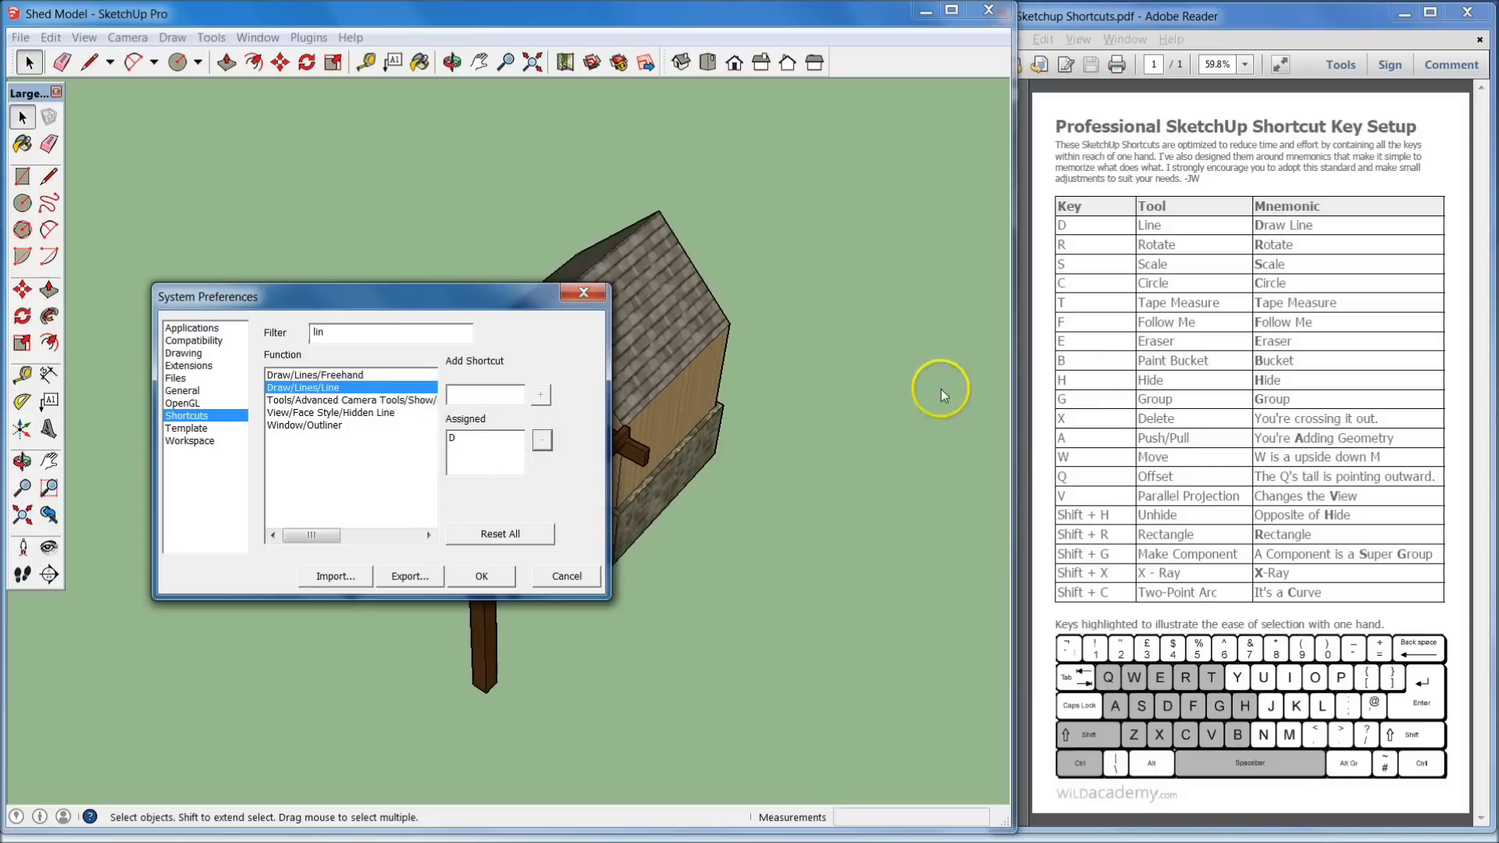
Assign D as the only shortcut for Draw/Lines/Line.
left_click(472, 389)
key("shift+d")
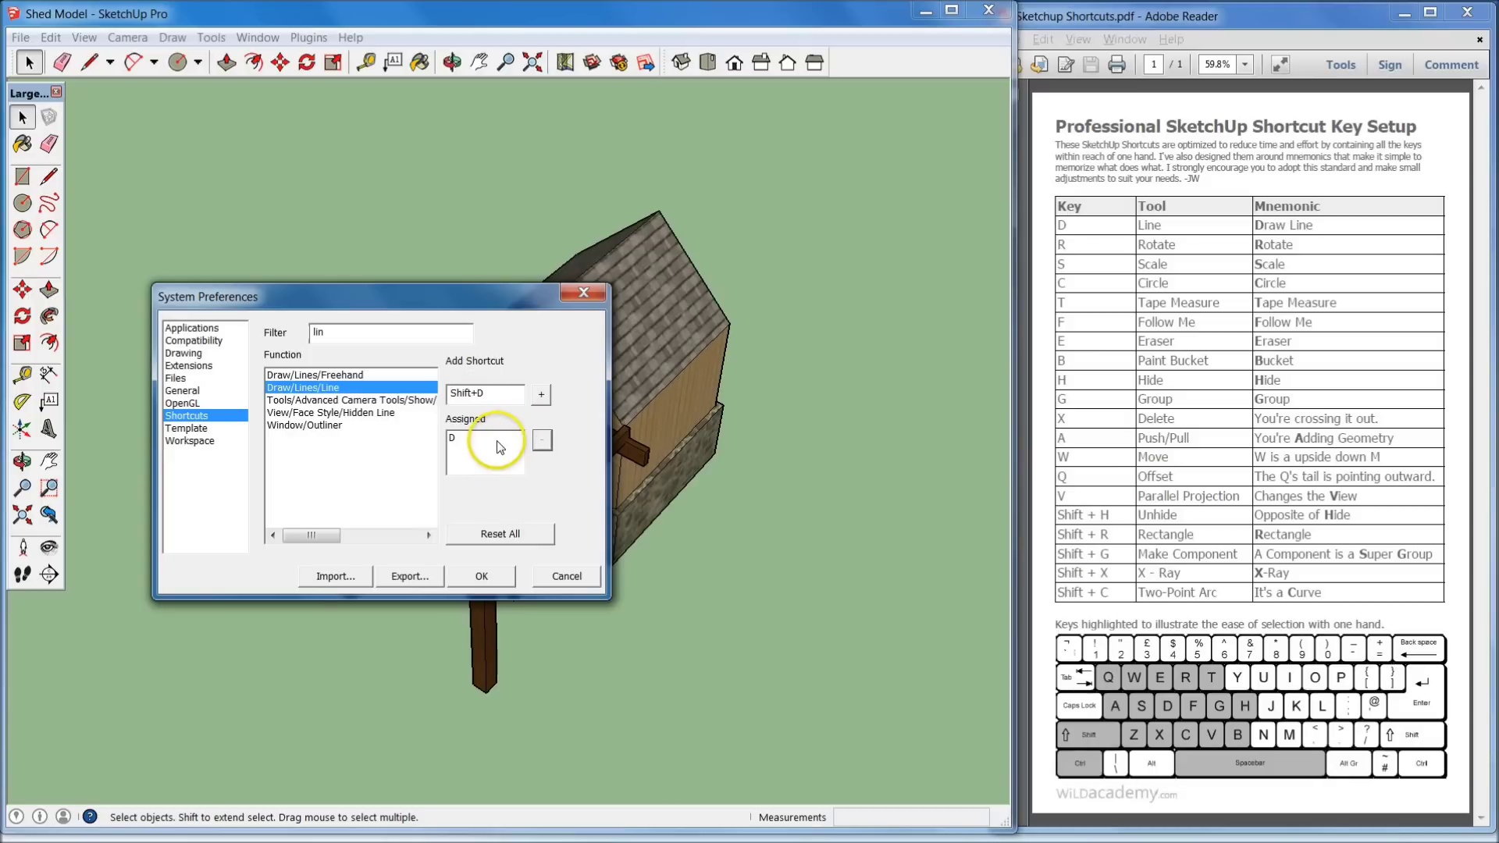
left_click(505, 390)
key("BackSpace")
left_click(467, 438)
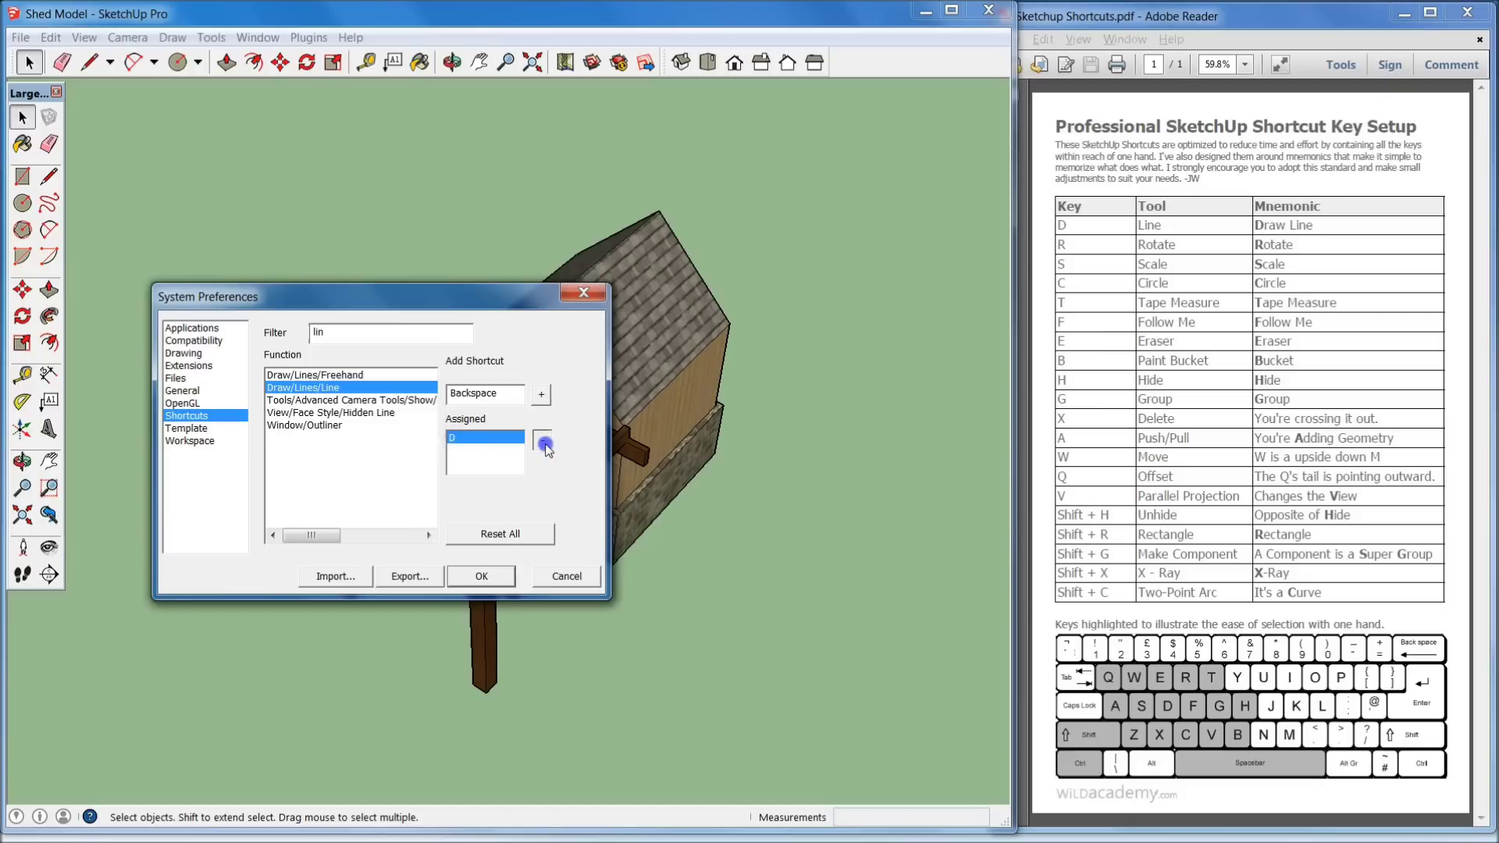
left_click(542, 439)
left_click(458, 401)
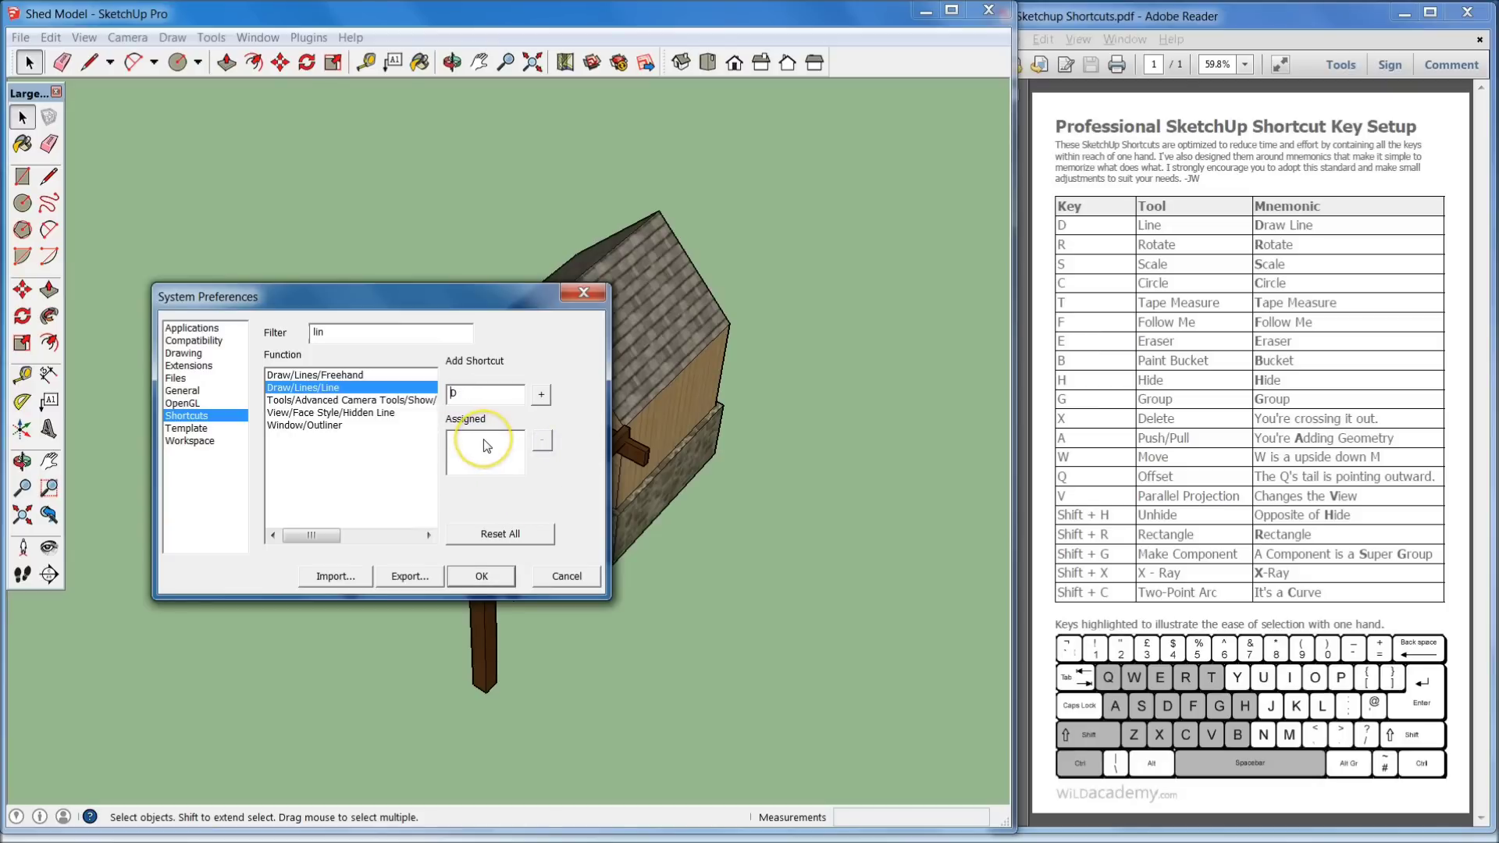
left_click(543, 395)
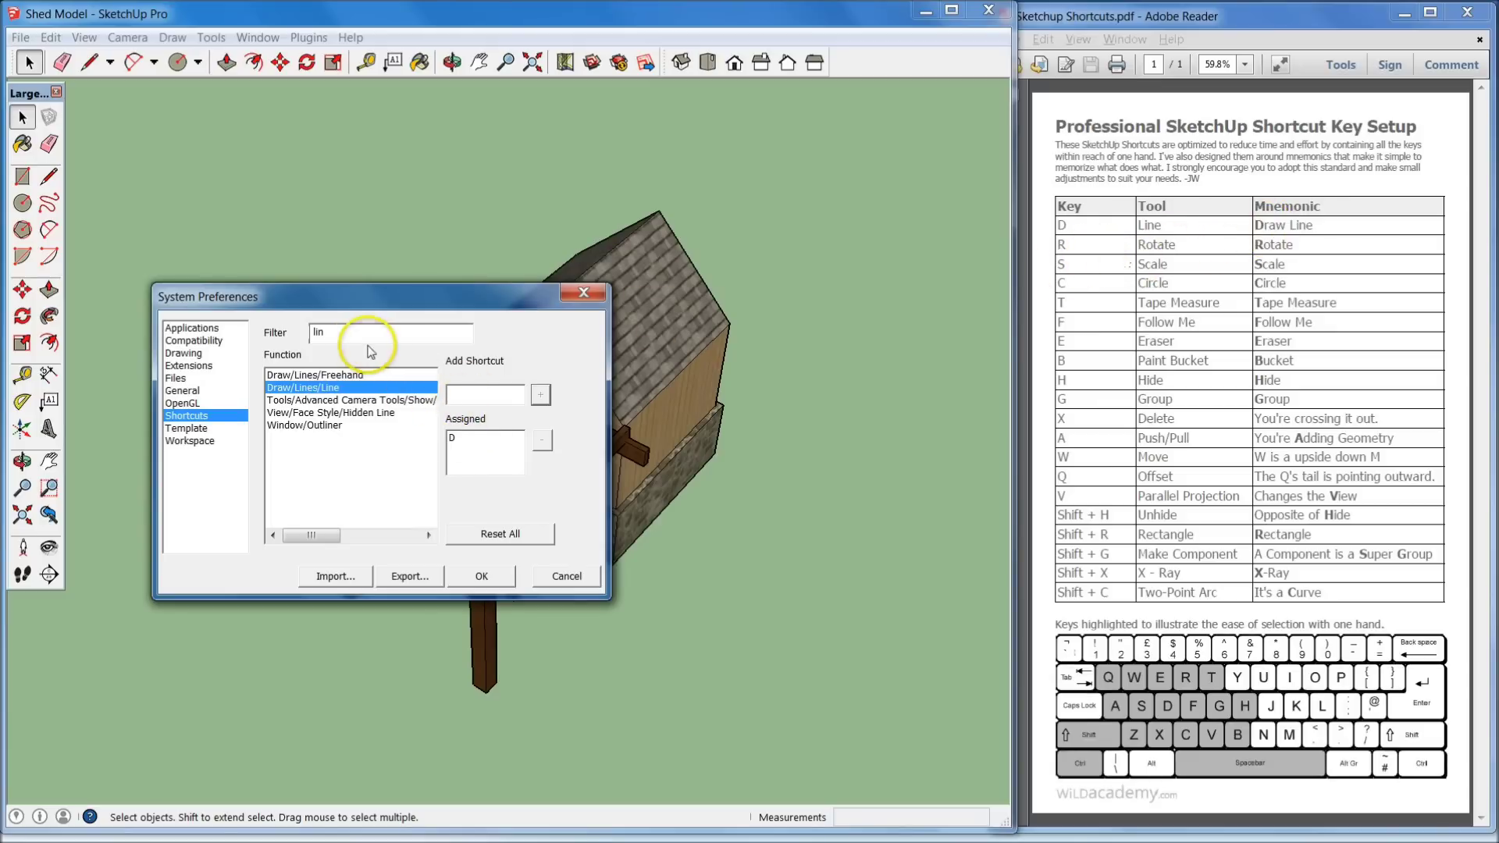
Filter the shortcuts on 'rot', pick Tools/Rotate (R assigned), and enter Q as an extra shortcut.
double_click(307, 331)
type("r")
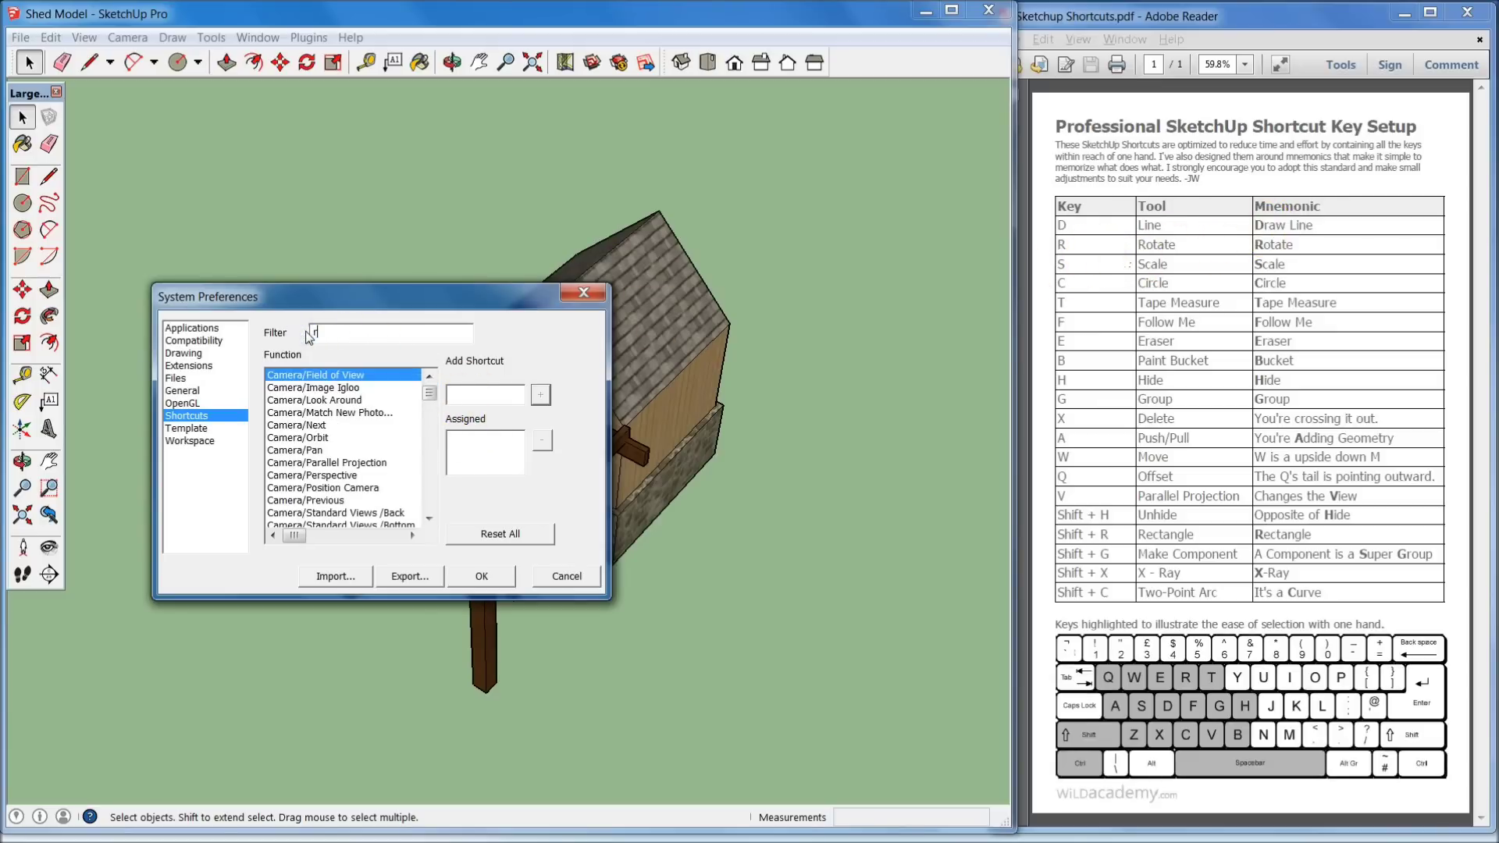
type("ota")
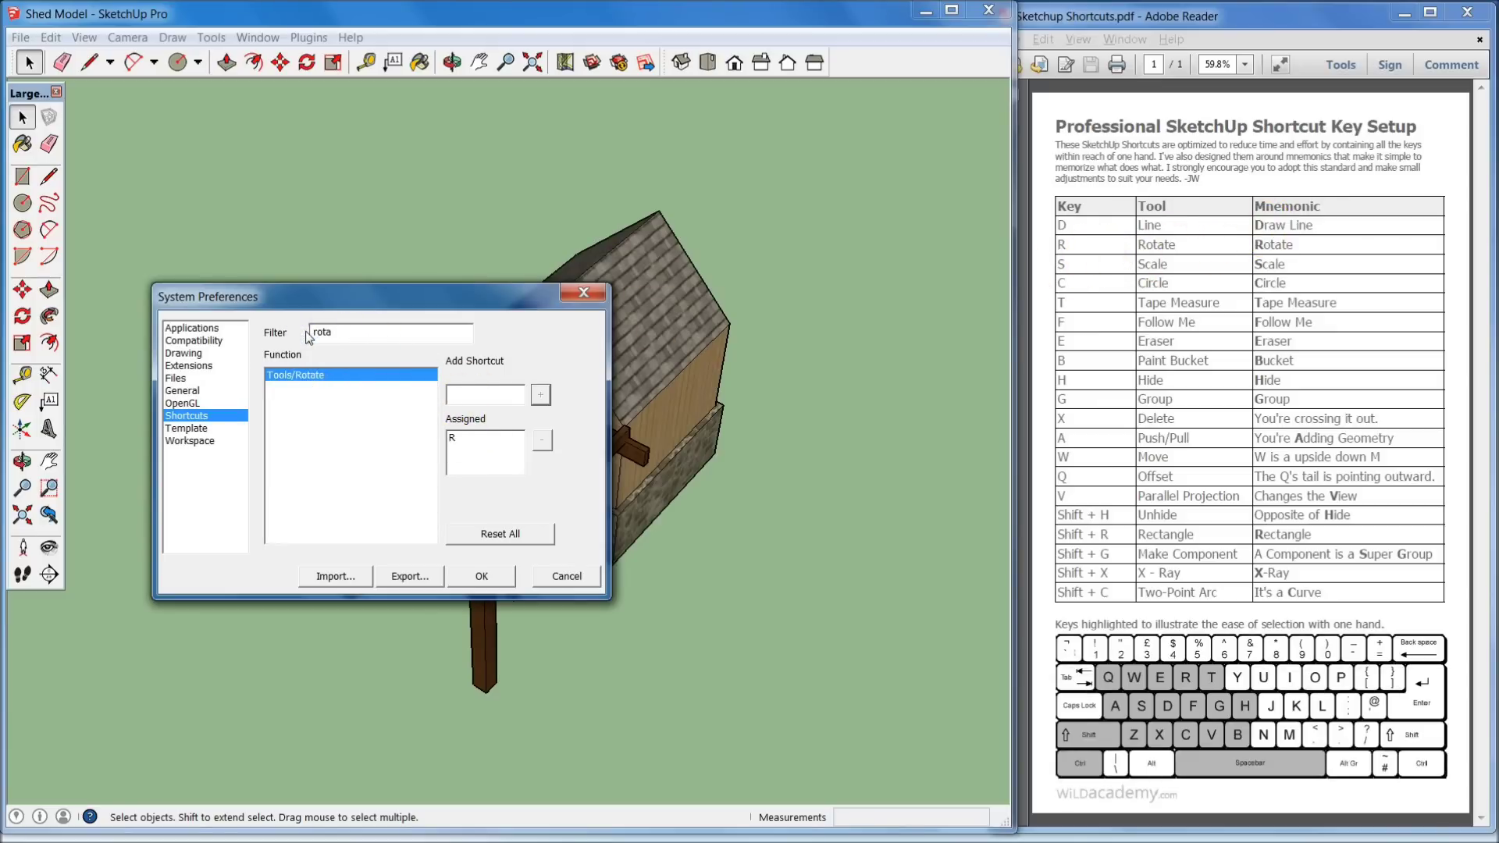
left_click(453, 398)
left_click(501, 451)
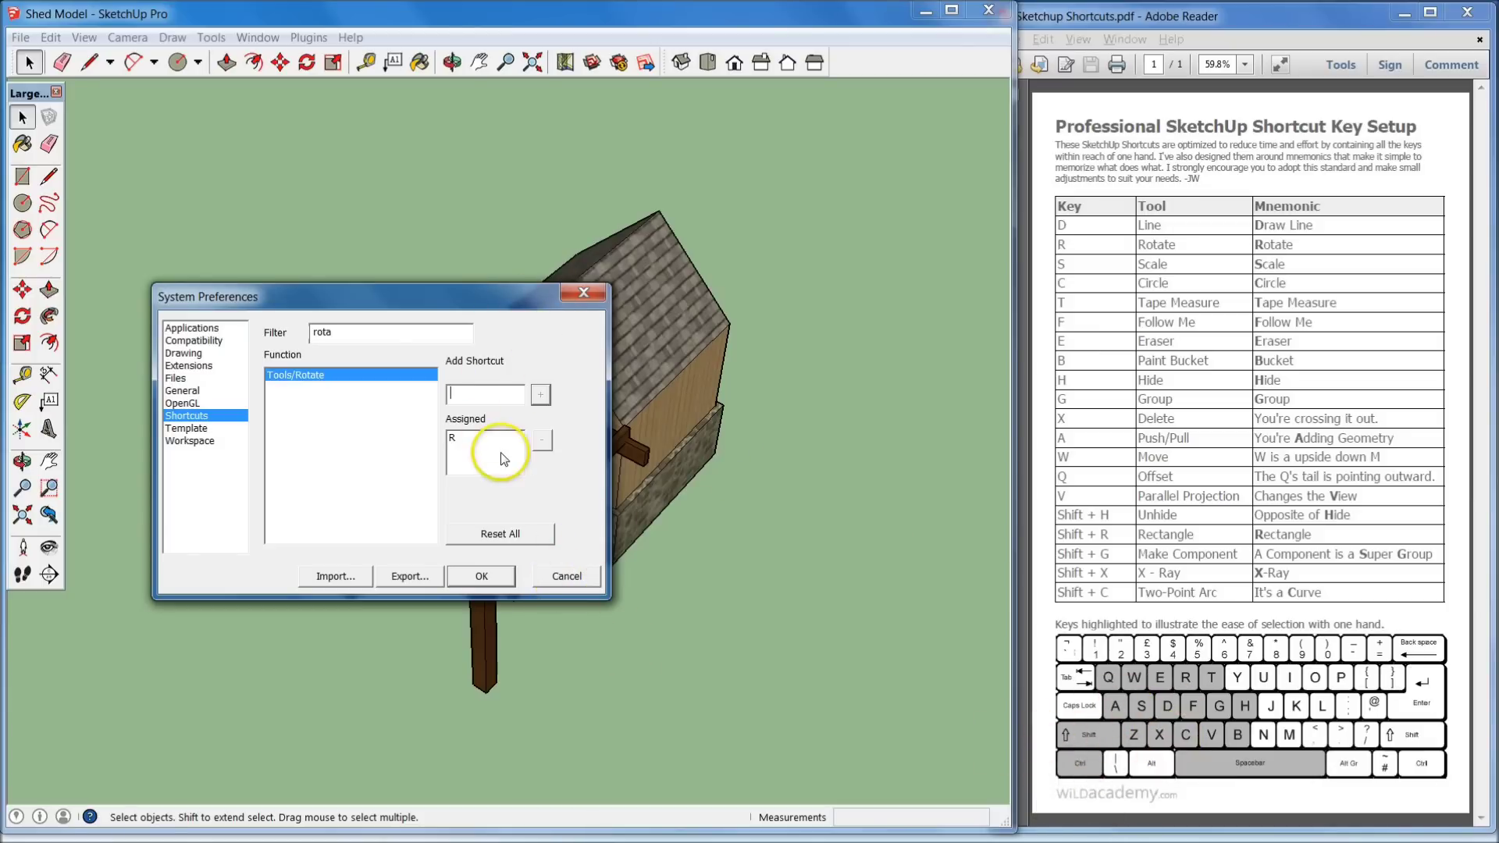
left_click(468, 390)
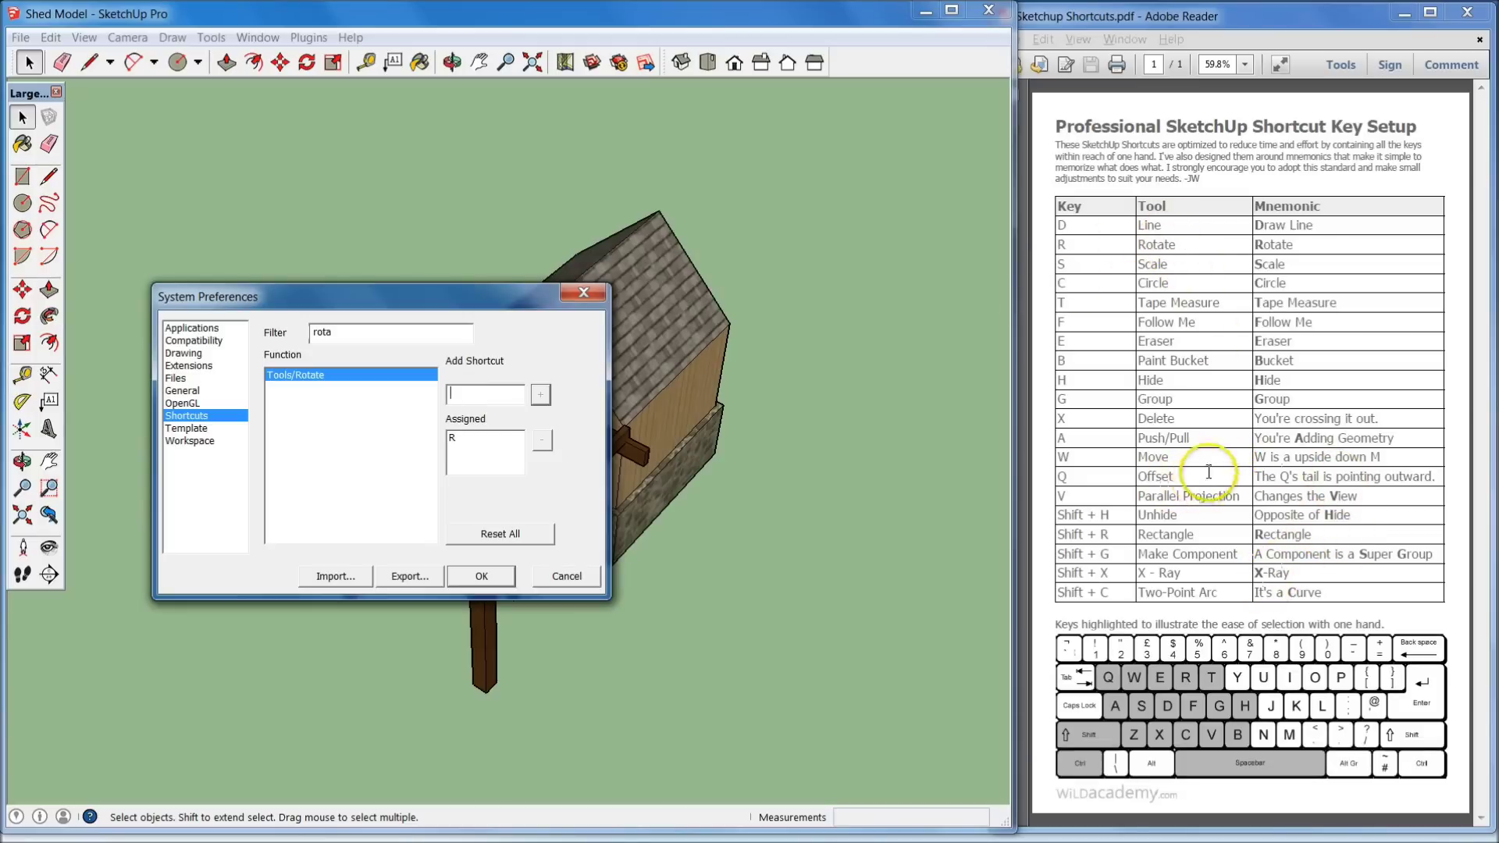
left_click_drag(1255, 476, 1365, 479)
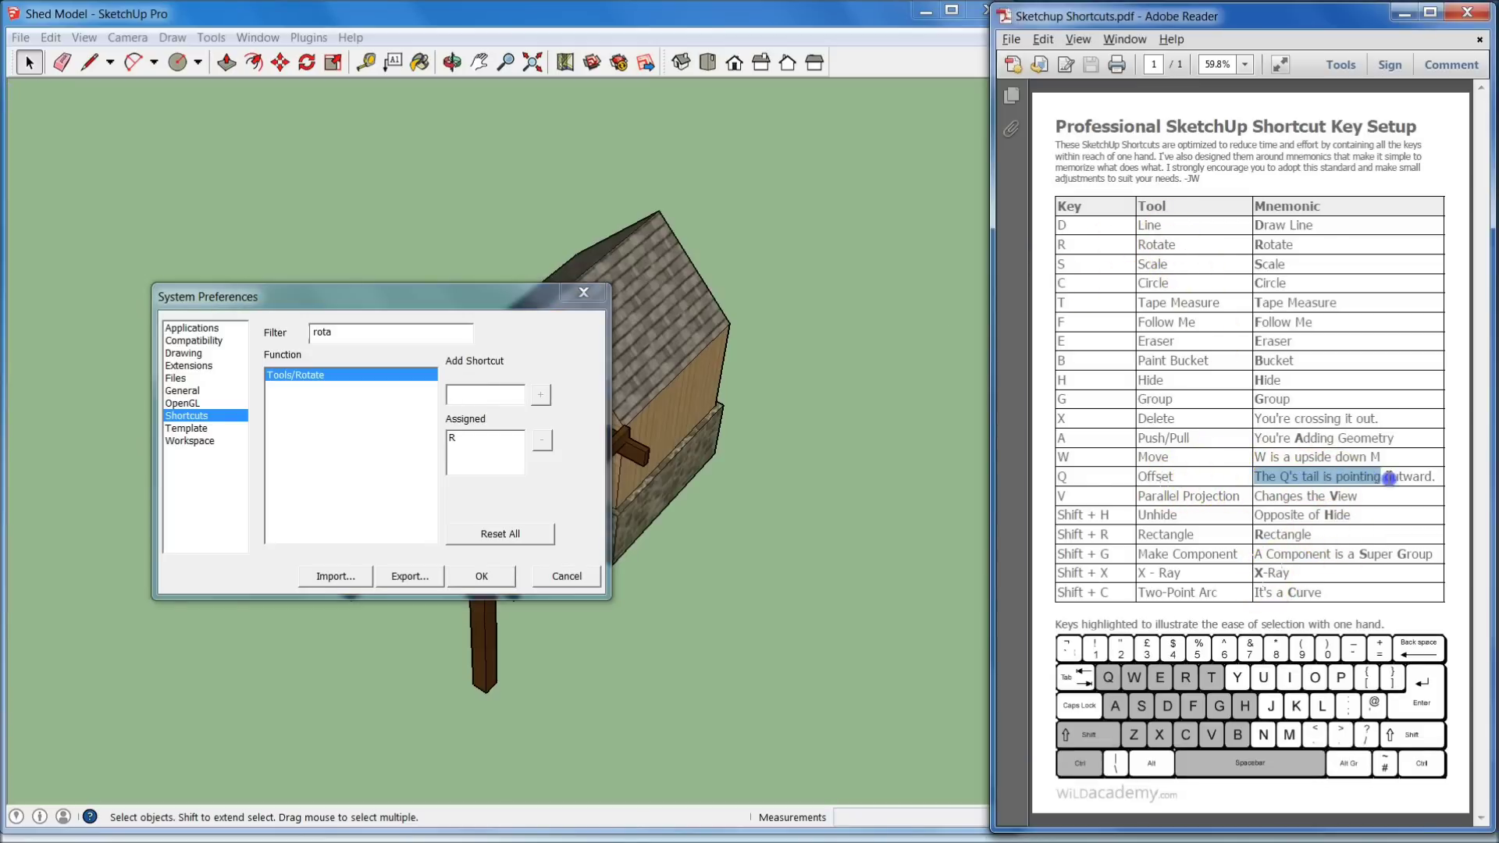
left_click(397, 328)
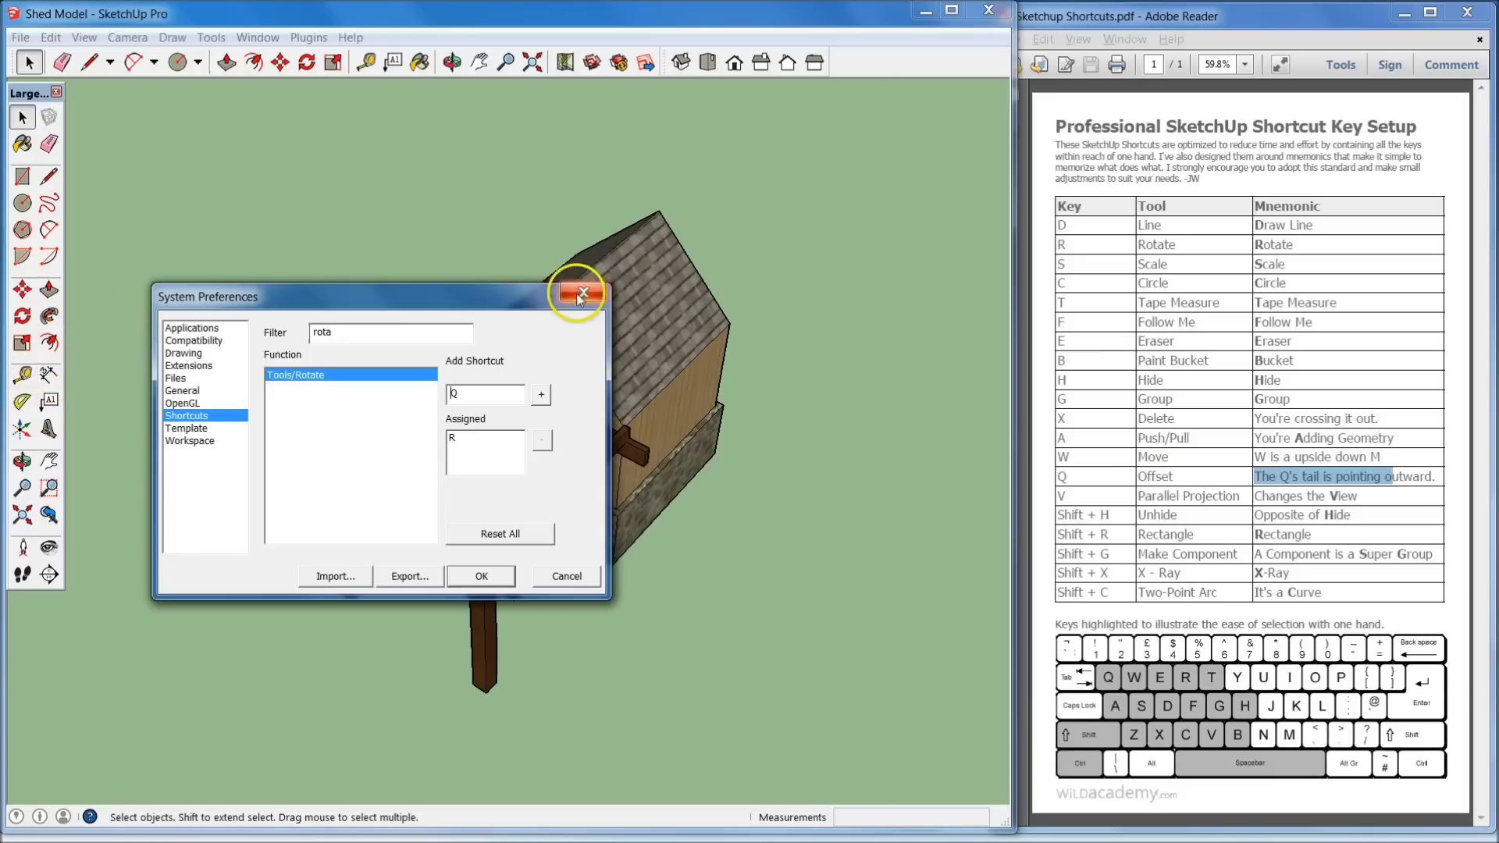
Cancel Preferences without saving and orbit the shed from higher and lower angles.
left_click(567, 576)
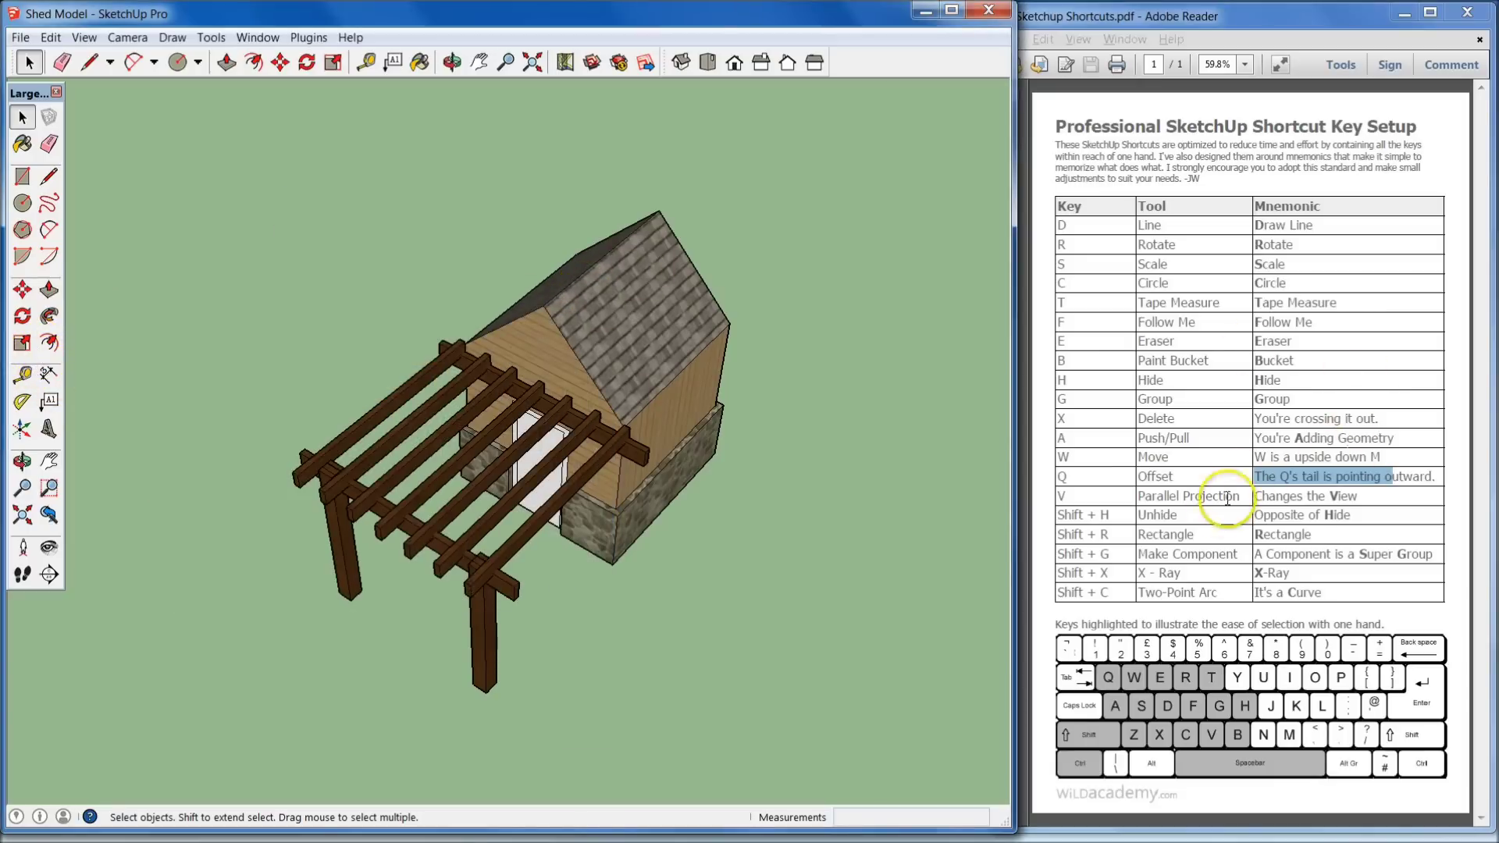
middle_click_drag(384, 516, 355, 458)
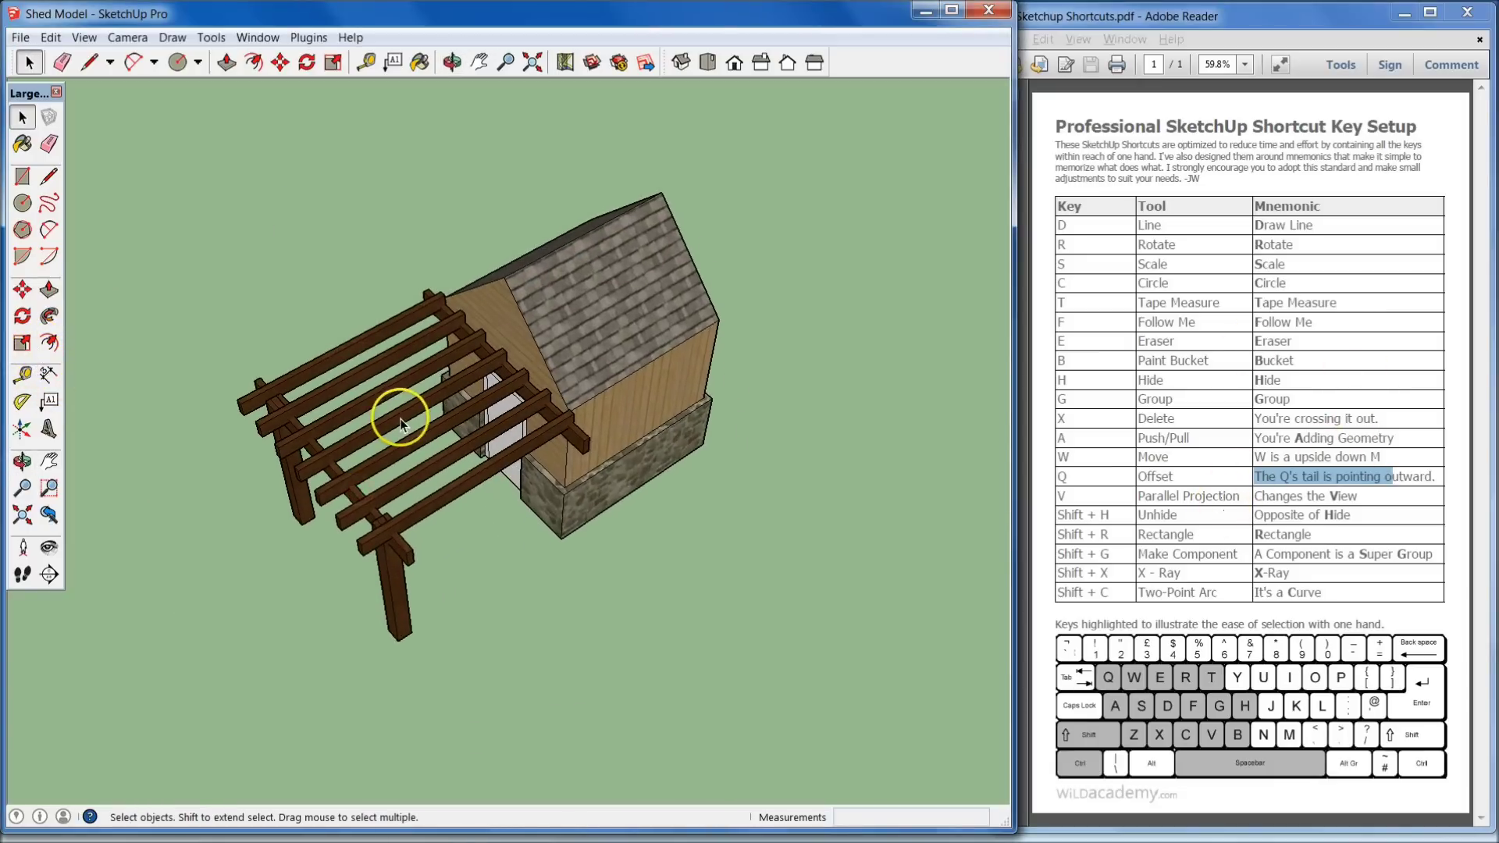
scroll(467, 578, "down", 1)
middle_click_drag(467, 578, 512, 447)
middle_click_drag(773, 438, 799, 384)
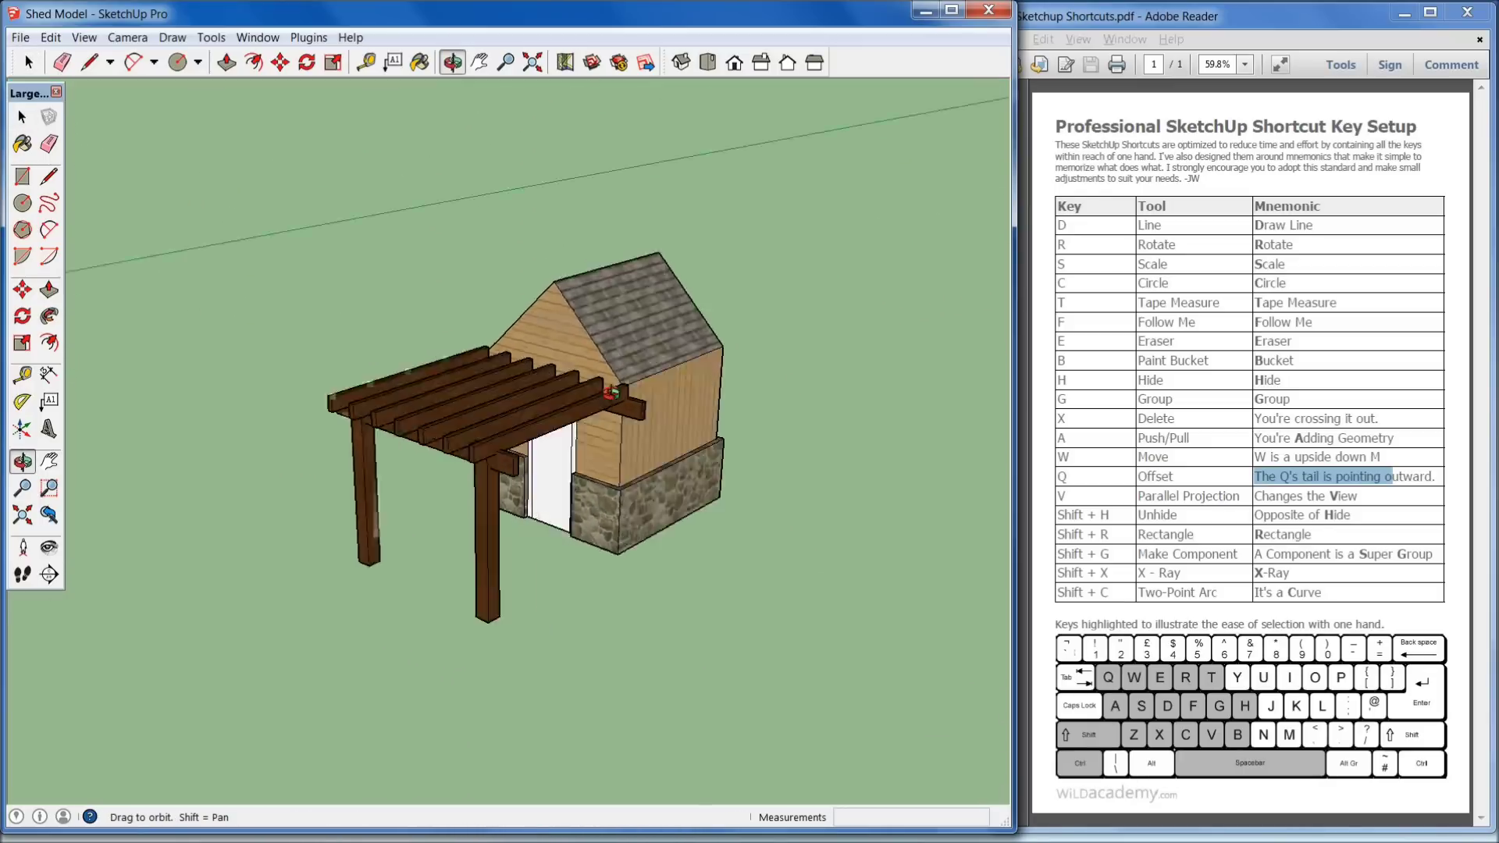
left_click_drag(612, 392, 415, 160)
key("space")
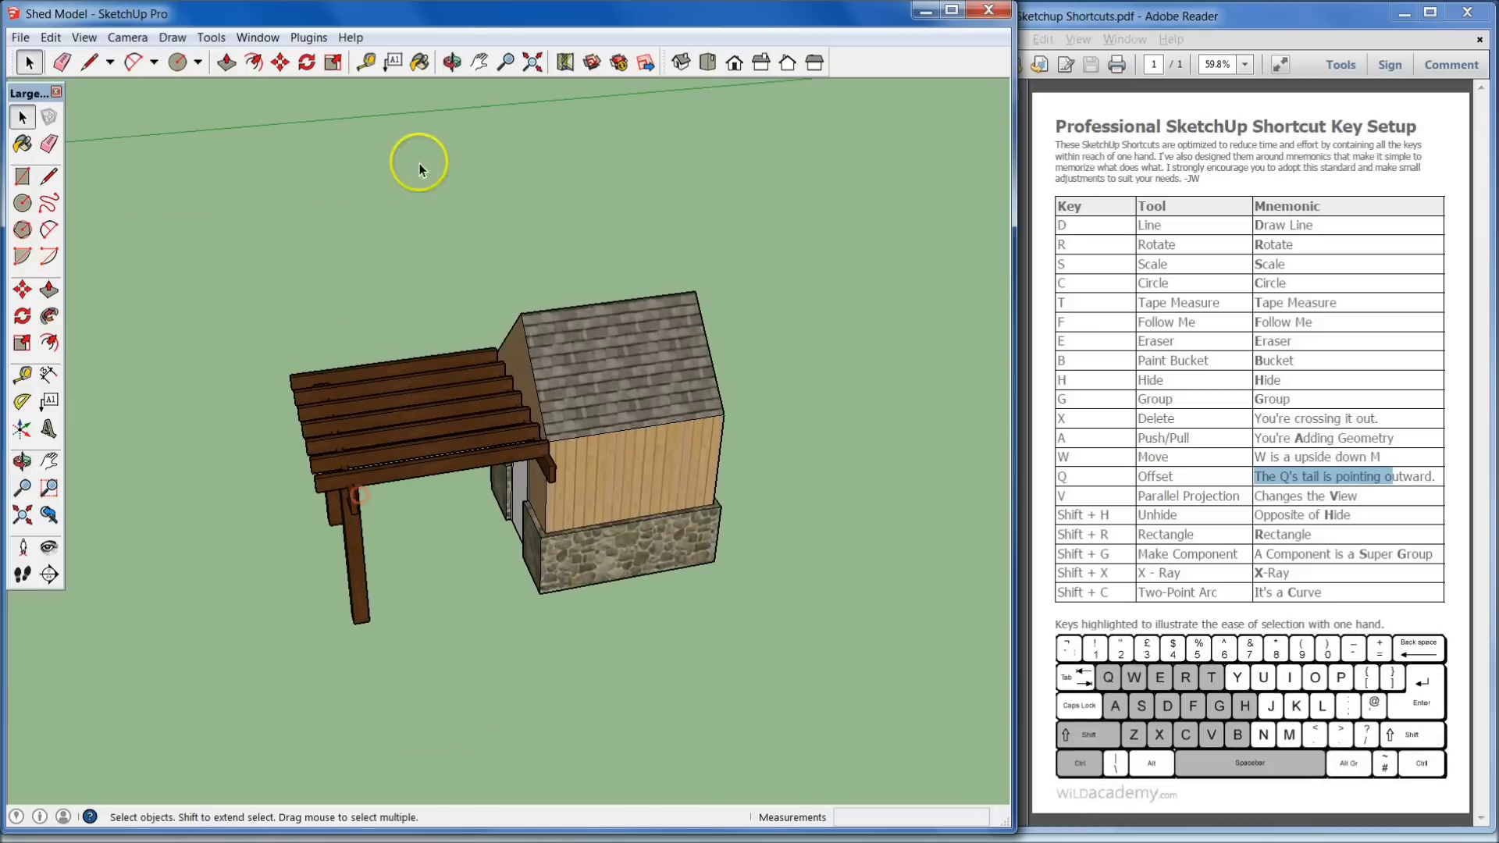
View the shed from the Top in parallel projection, then orbit to a front elevation.
left_click(710, 62)
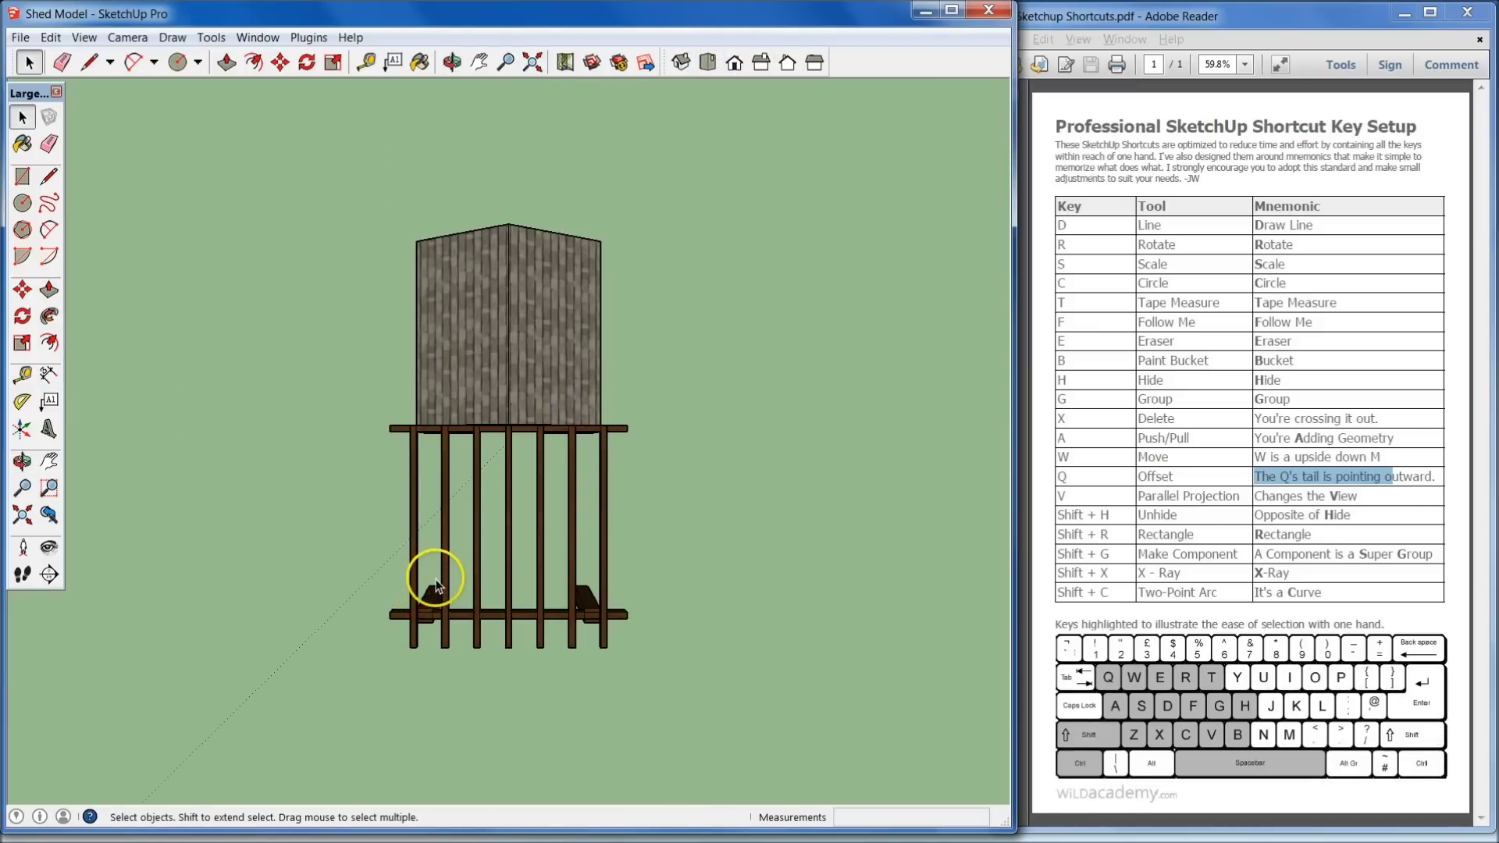
key("v")
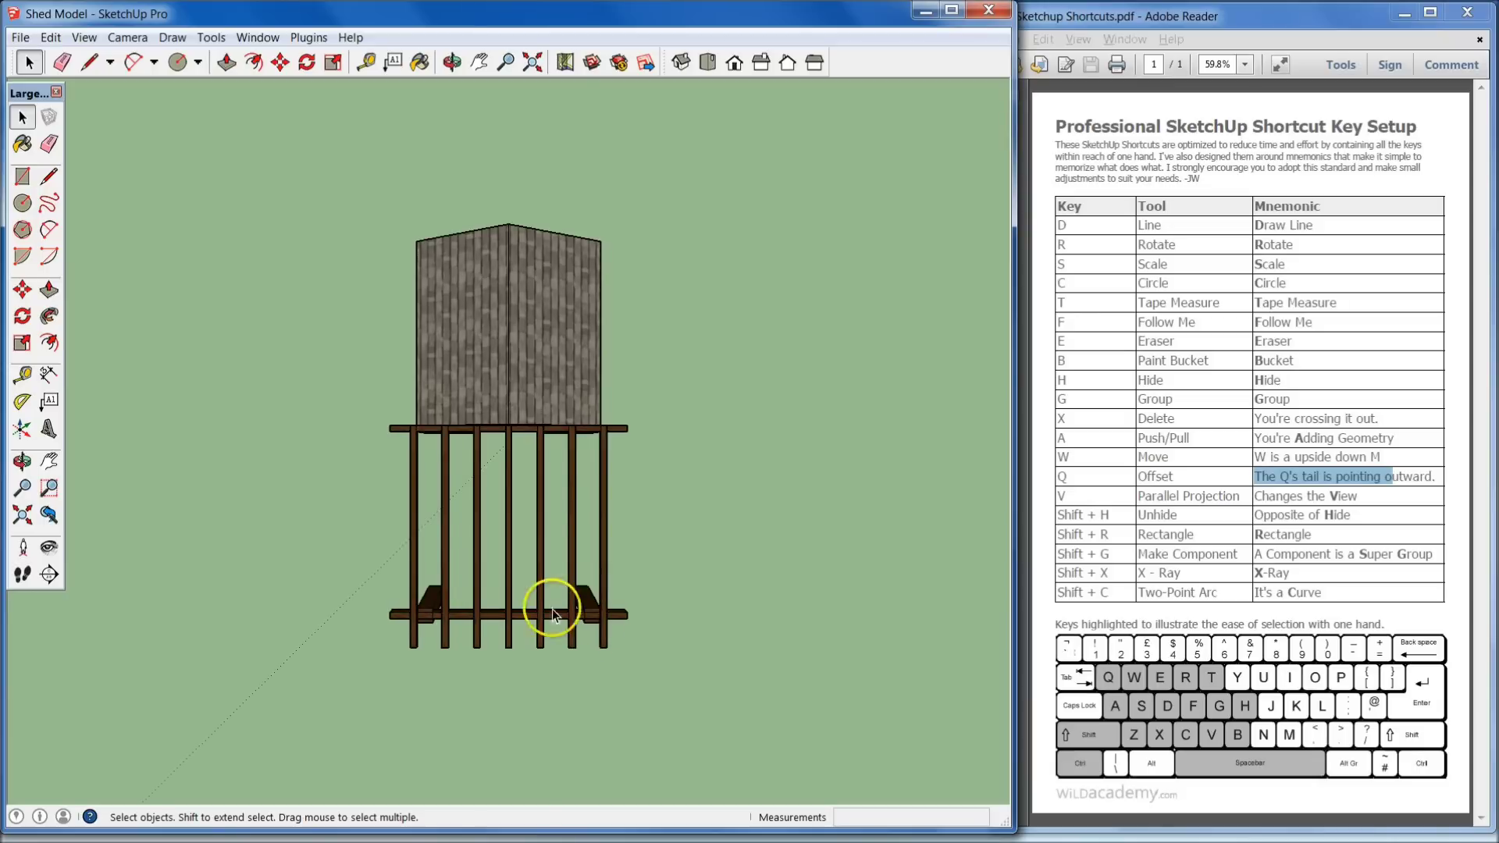
middle_click_drag(602, 612, 657, 645)
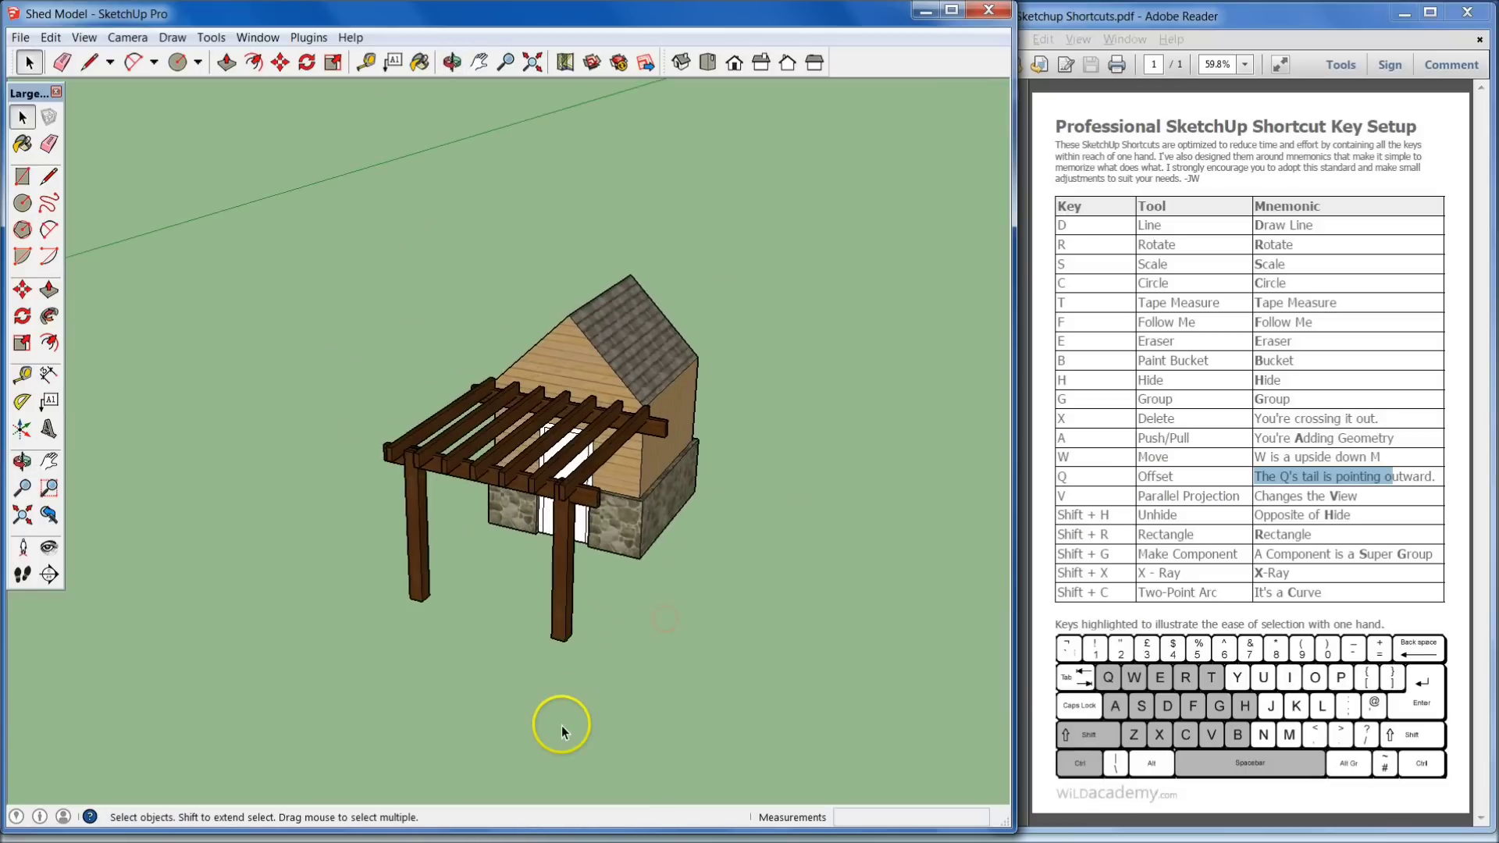
middle_click_drag(560, 725, 148, 467)
Snap to the Right view, return to perspective, and orbit to a higher three-quarter view.
left_click(761, 63)
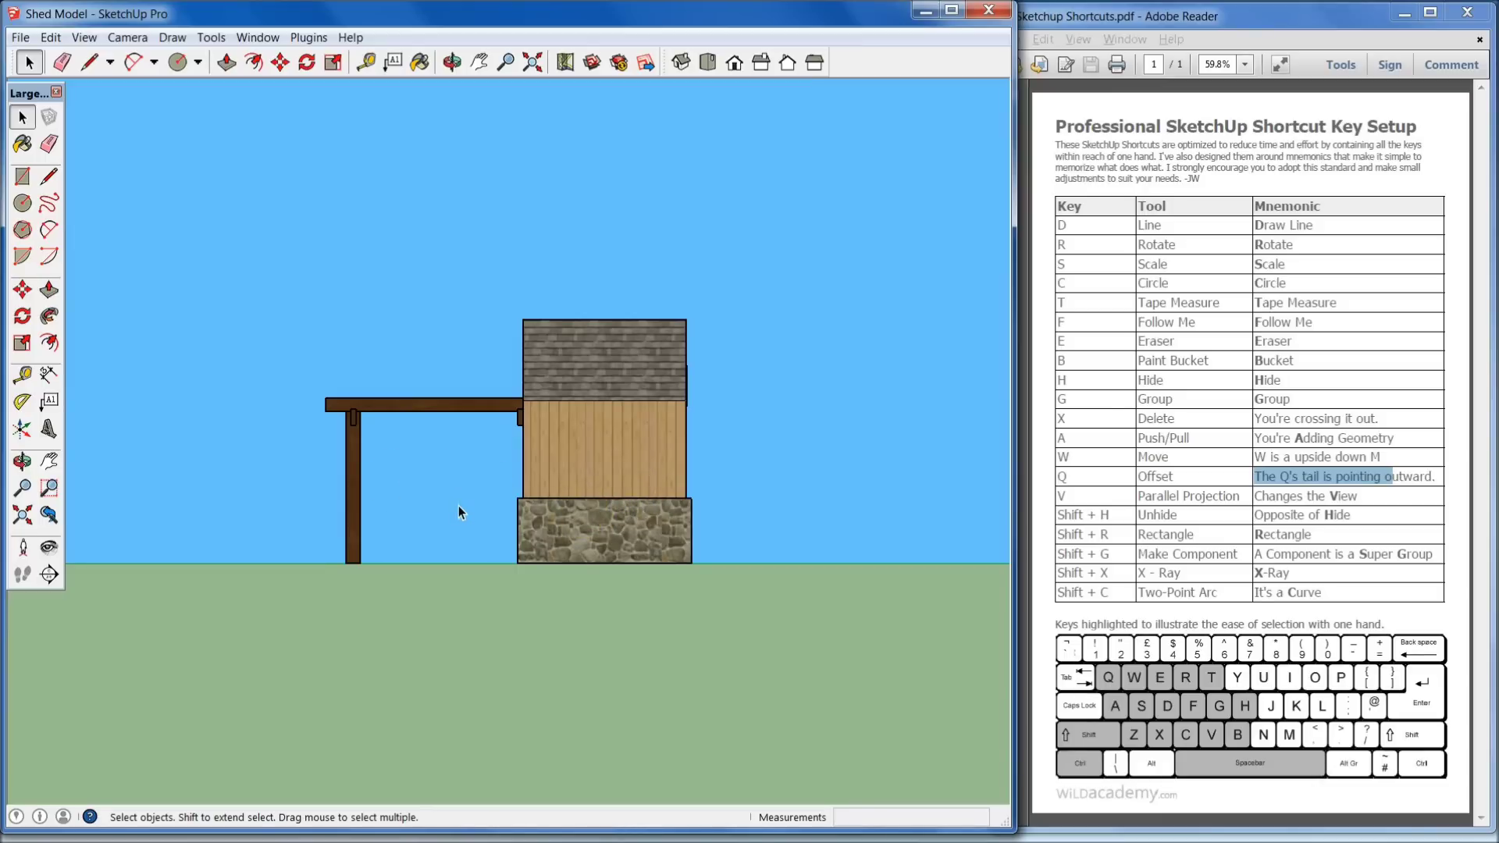
key("v")
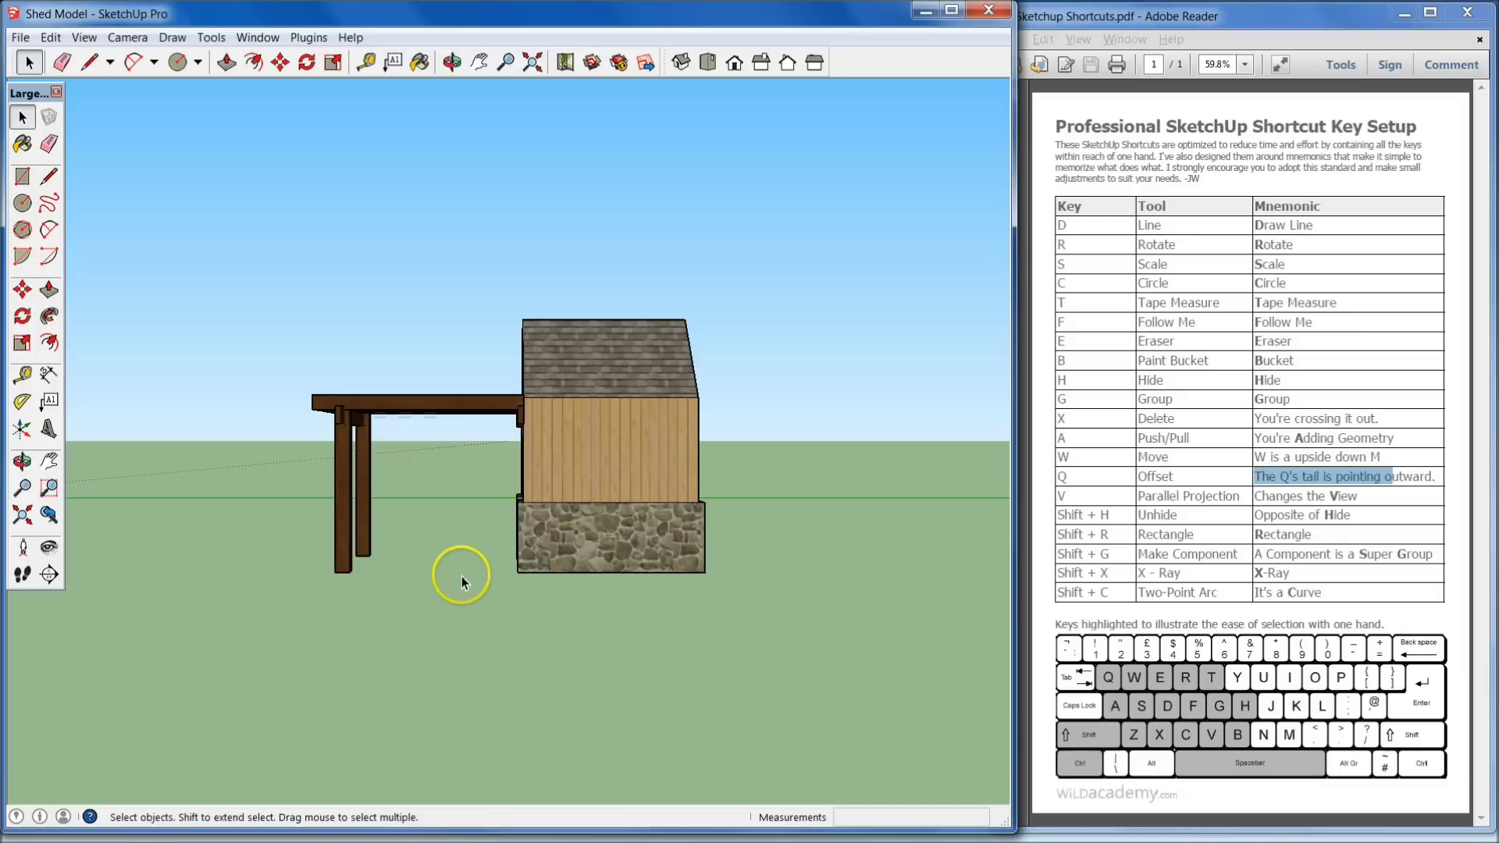
key("v")
key("v")
middle_click_drag(467, 518, 782, 593)
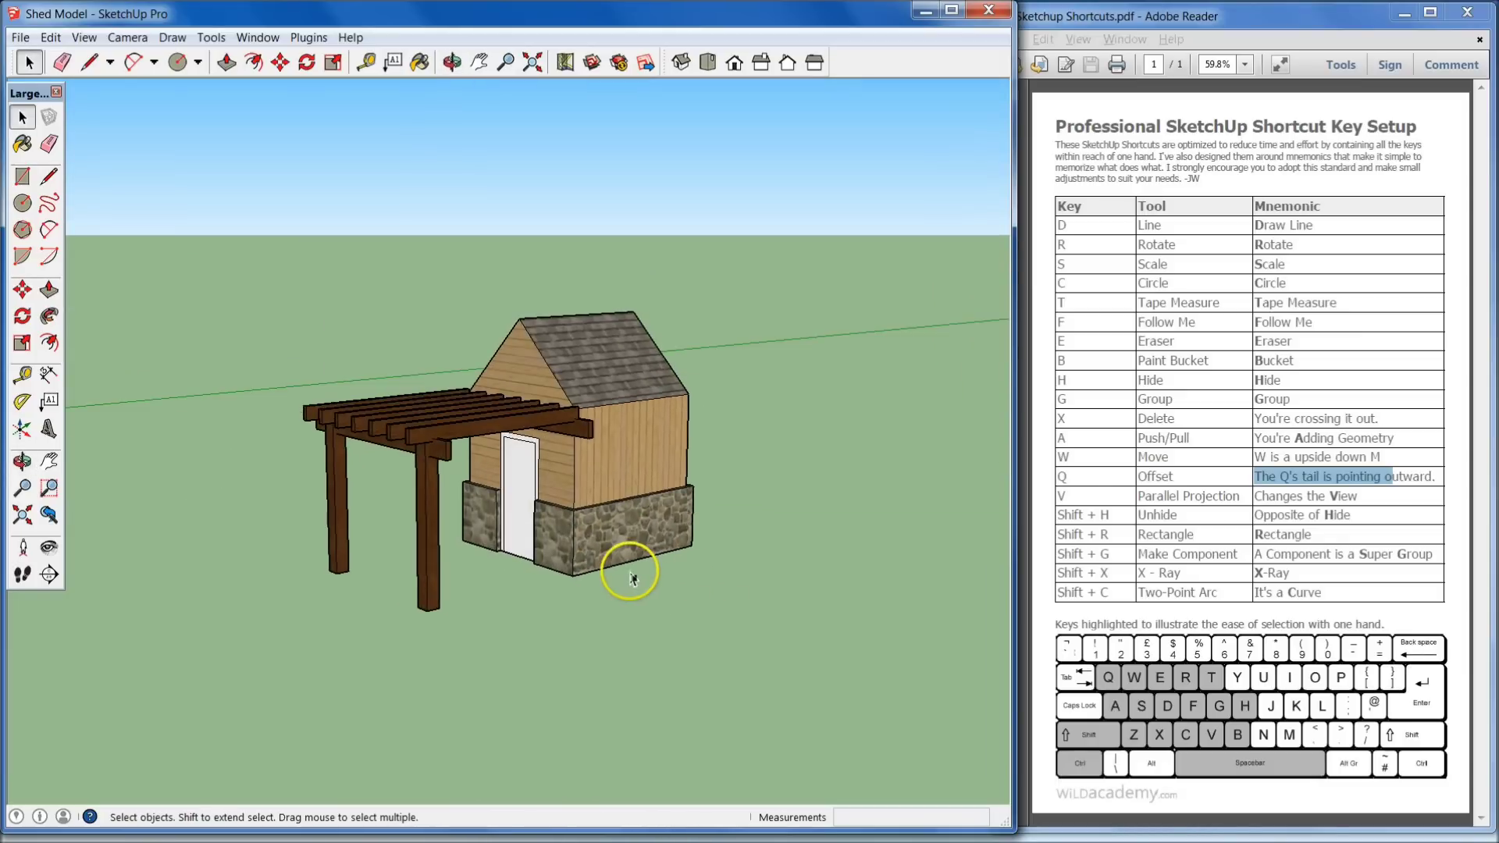
middle_click_drag(623, 570, 428, 582)
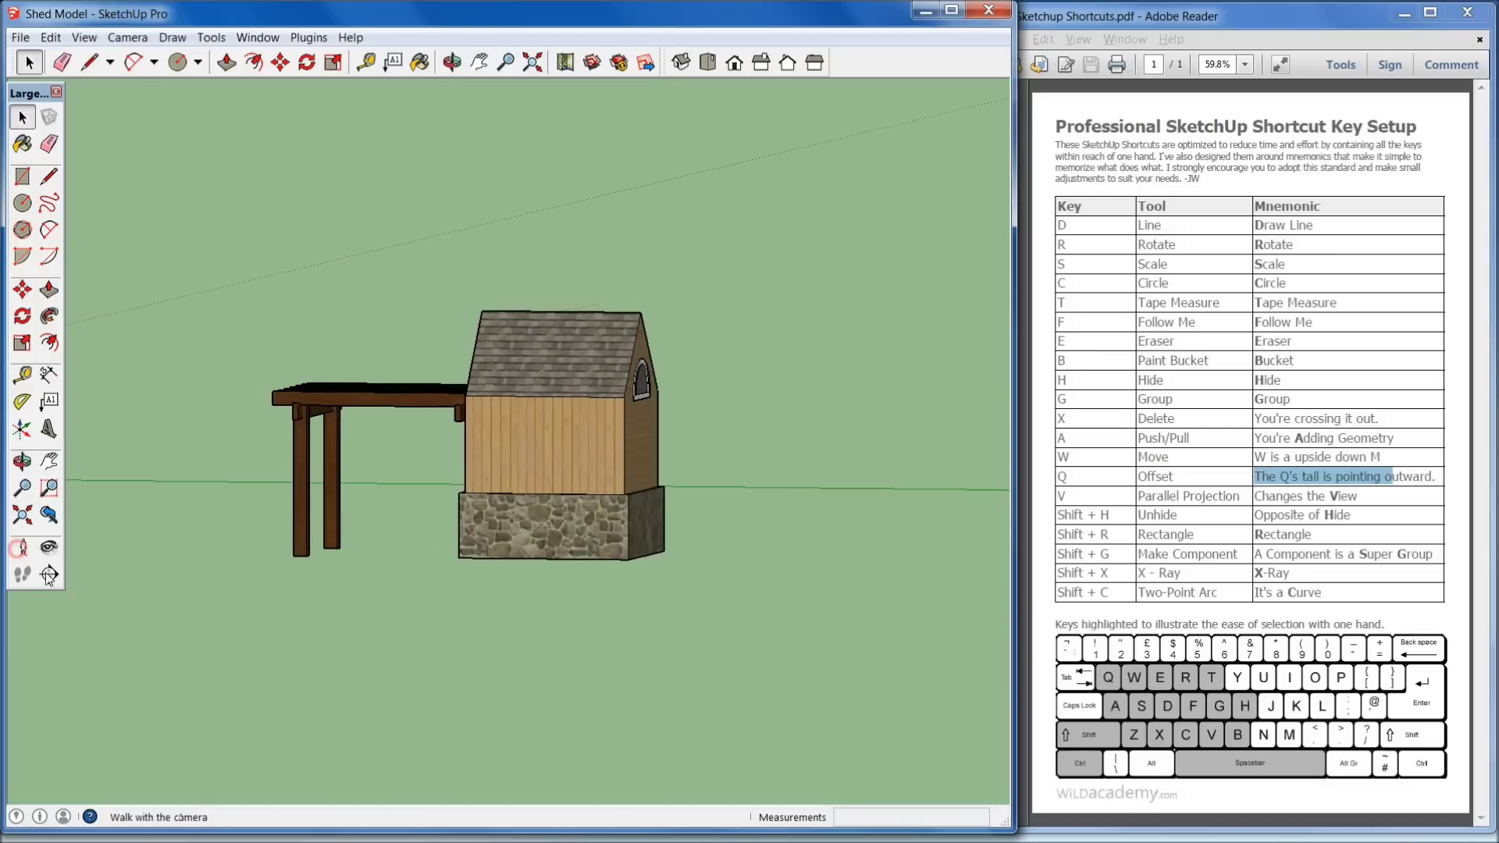
key("space")
left_click(563, 208)
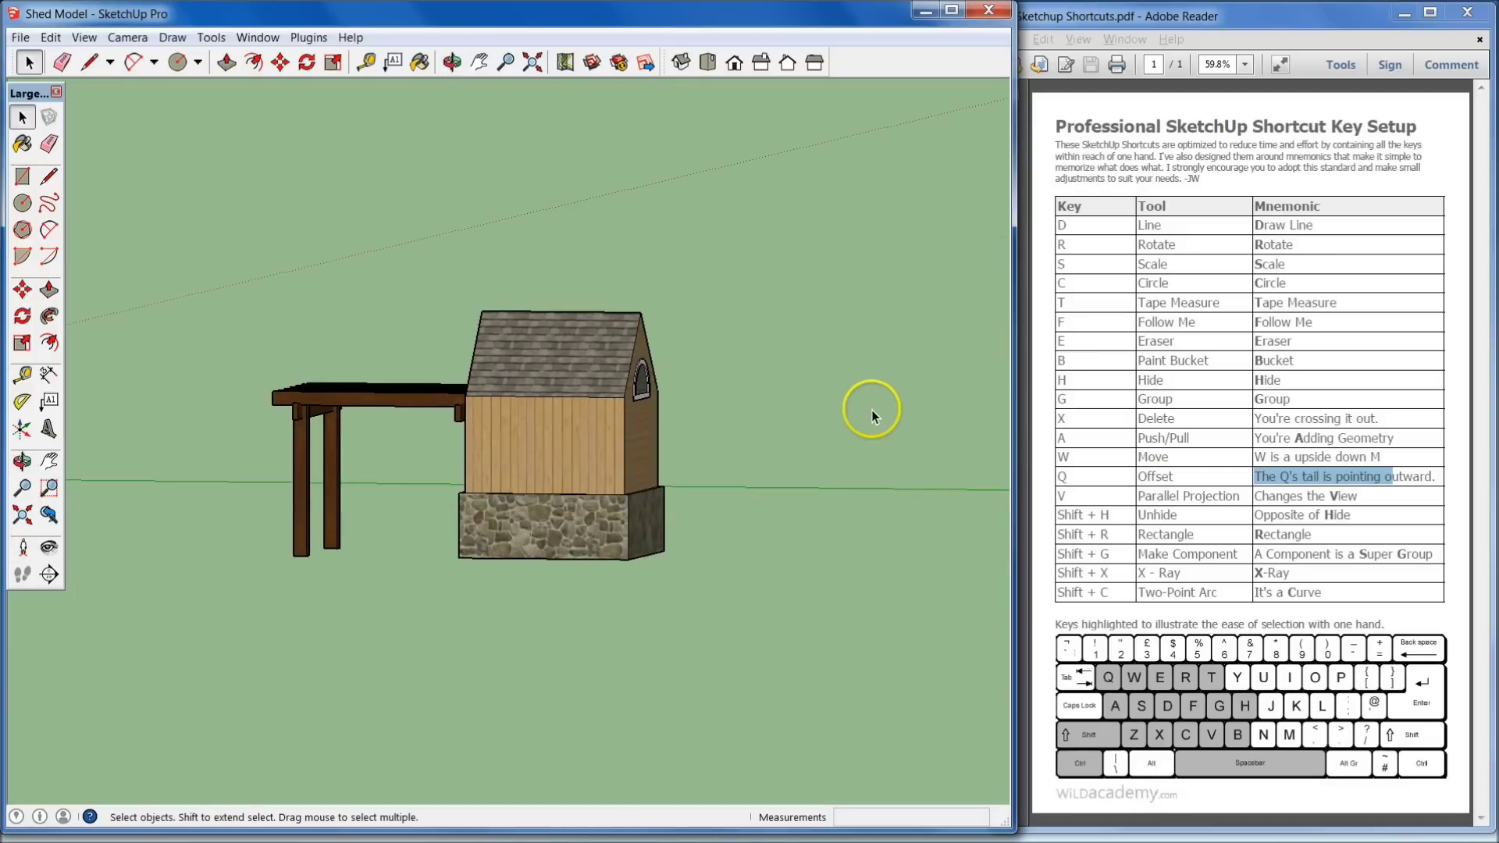
middle_click_drag(737, 324, 759, 556)
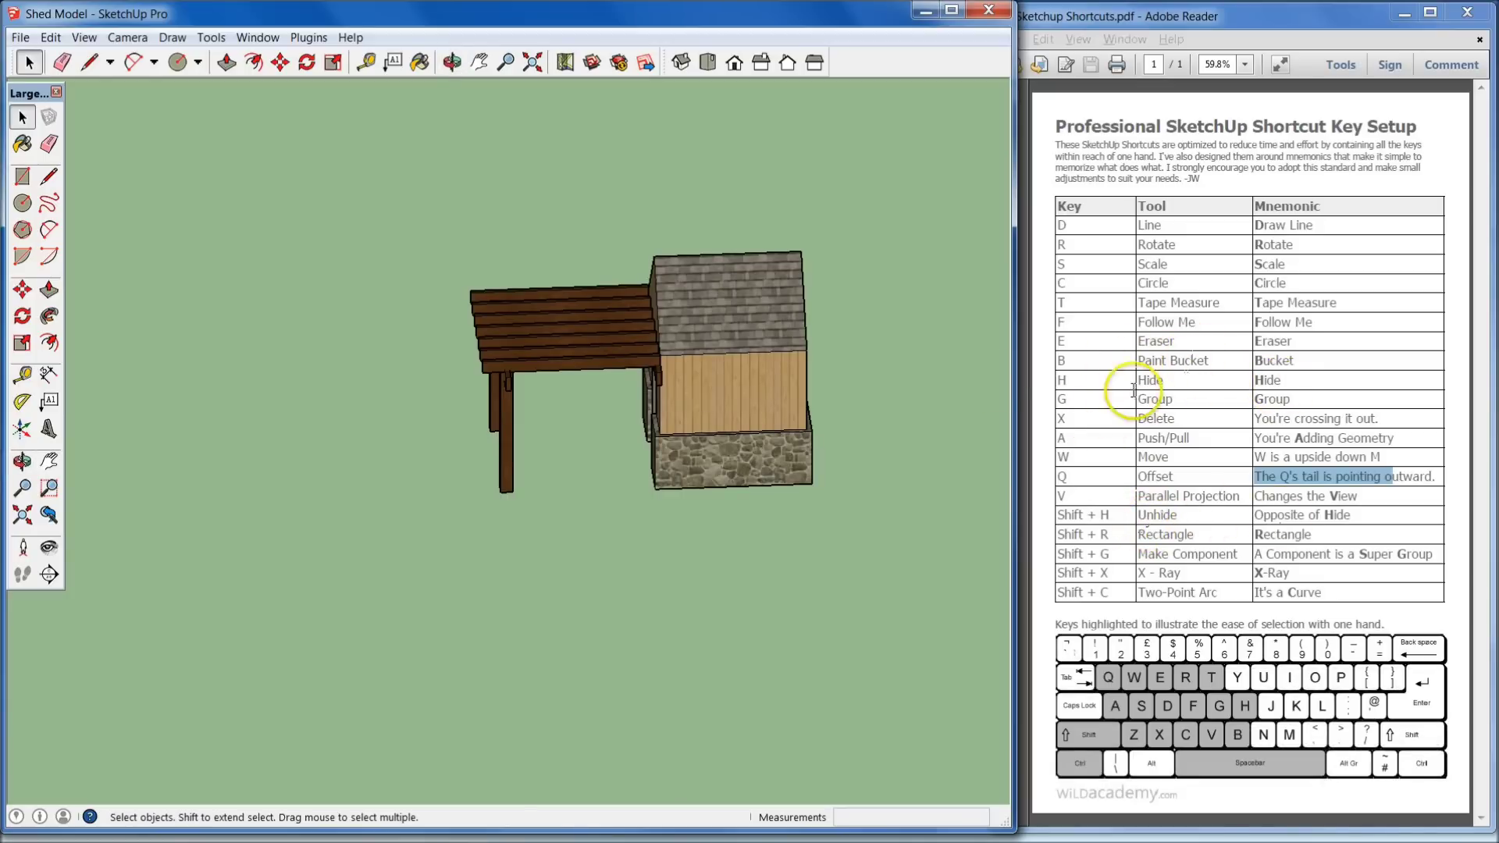
left_click(746, 380)
scroll(686, 389, "up", 5)
middle_click_drag(734, 428, 794, 405)
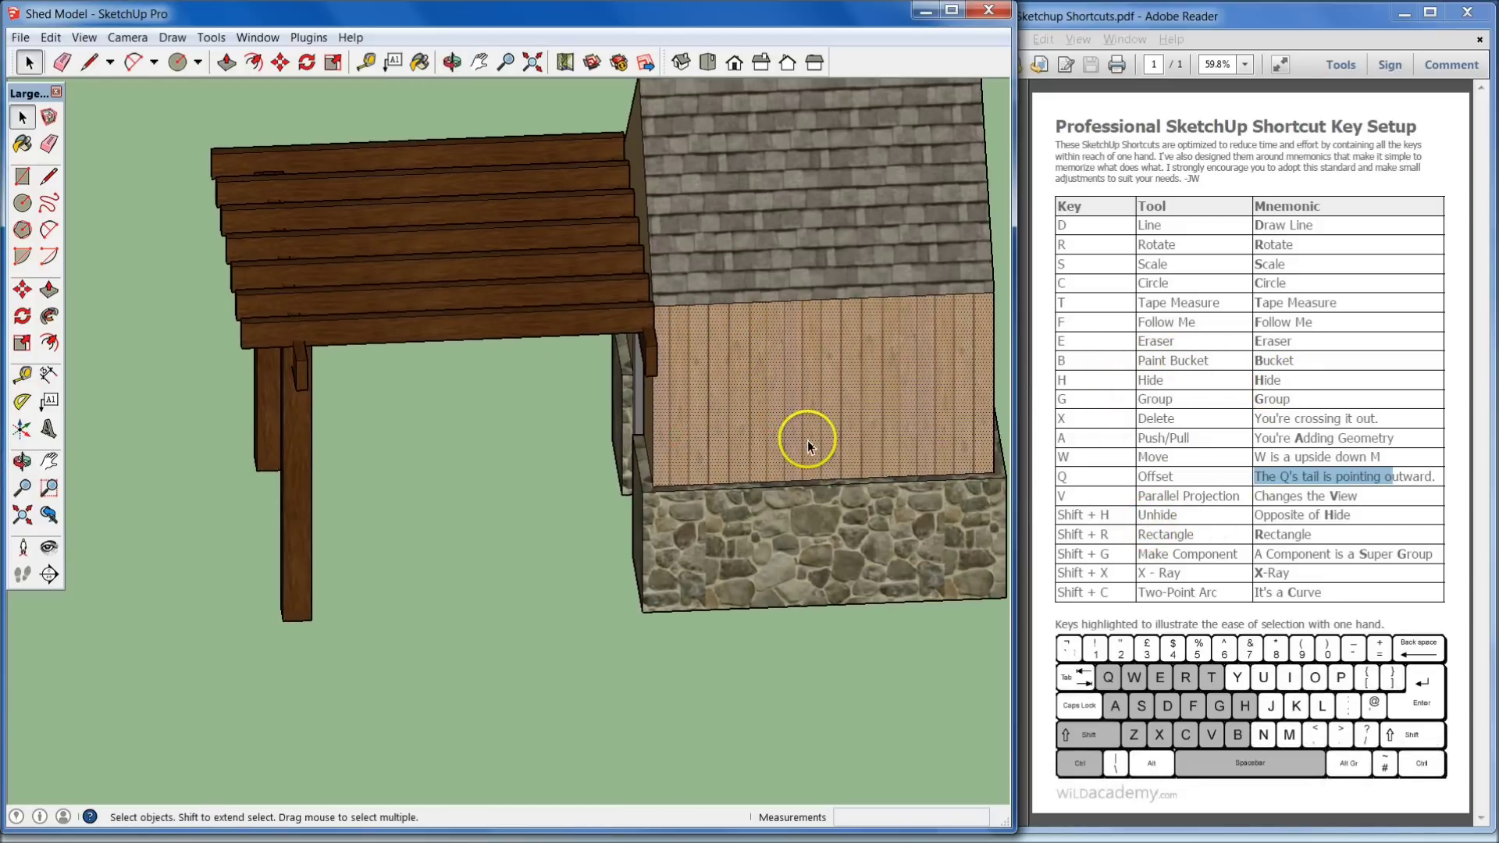
key("Delete")
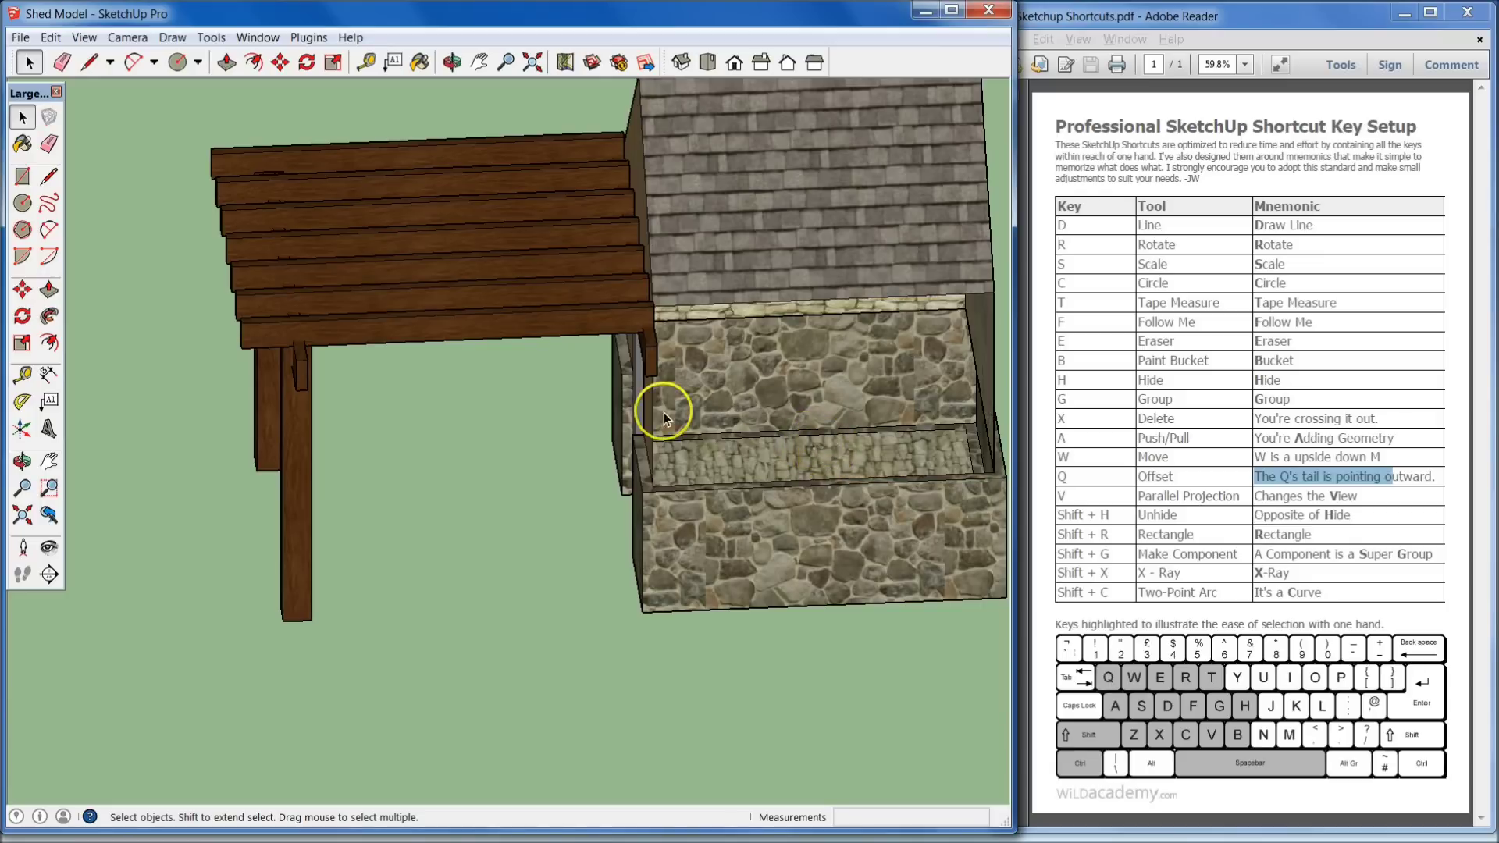
scroll(780, 438, "down", 3)
middle_click_drag(780, 438, 706, 364)
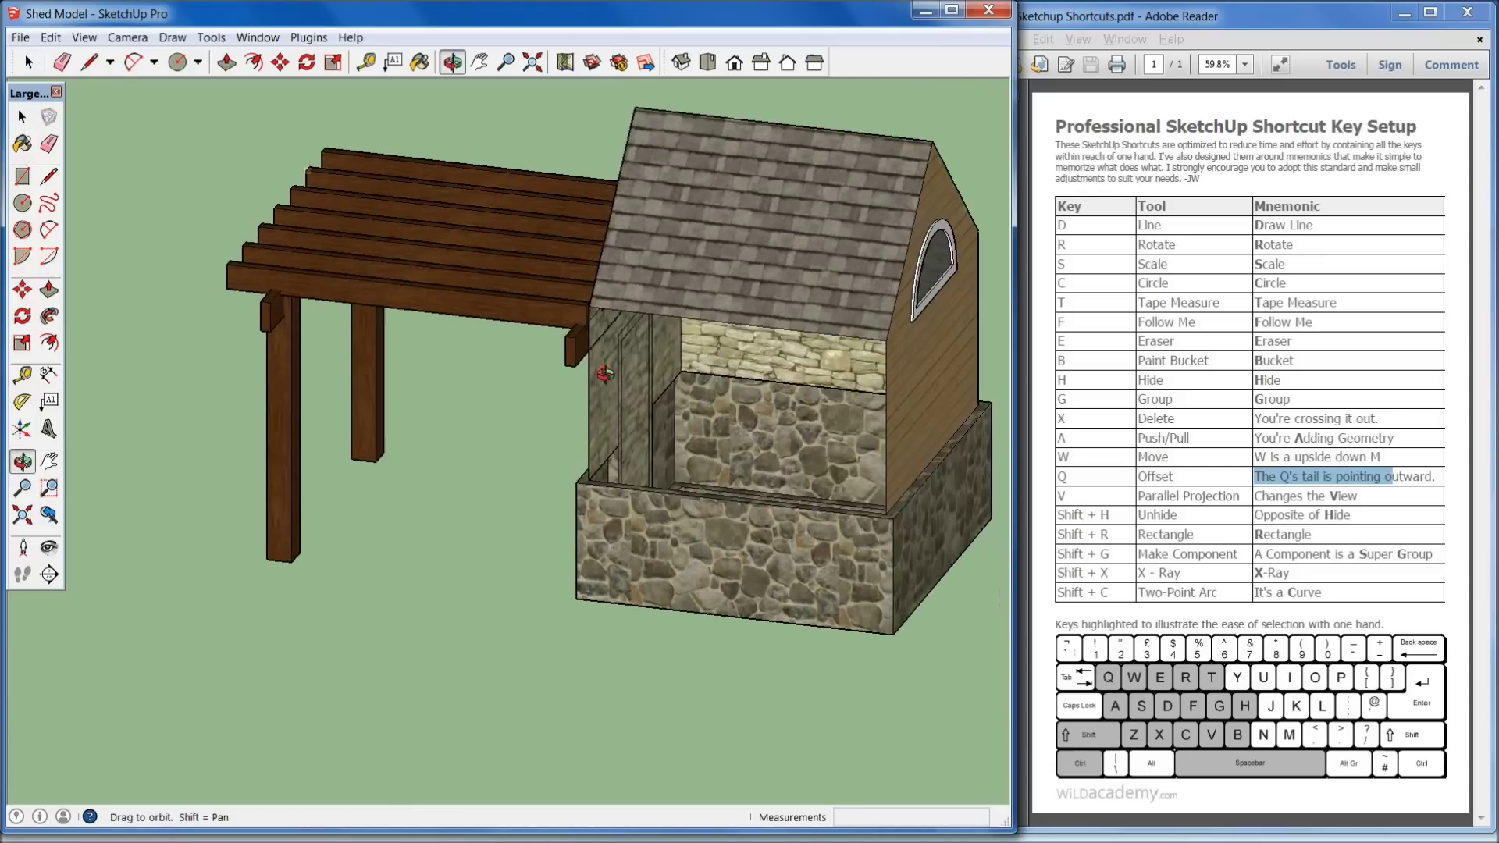
scroll(706, 364, "up", 5)
scroll(706, 364, "up", 1)
left_click(679, 381)
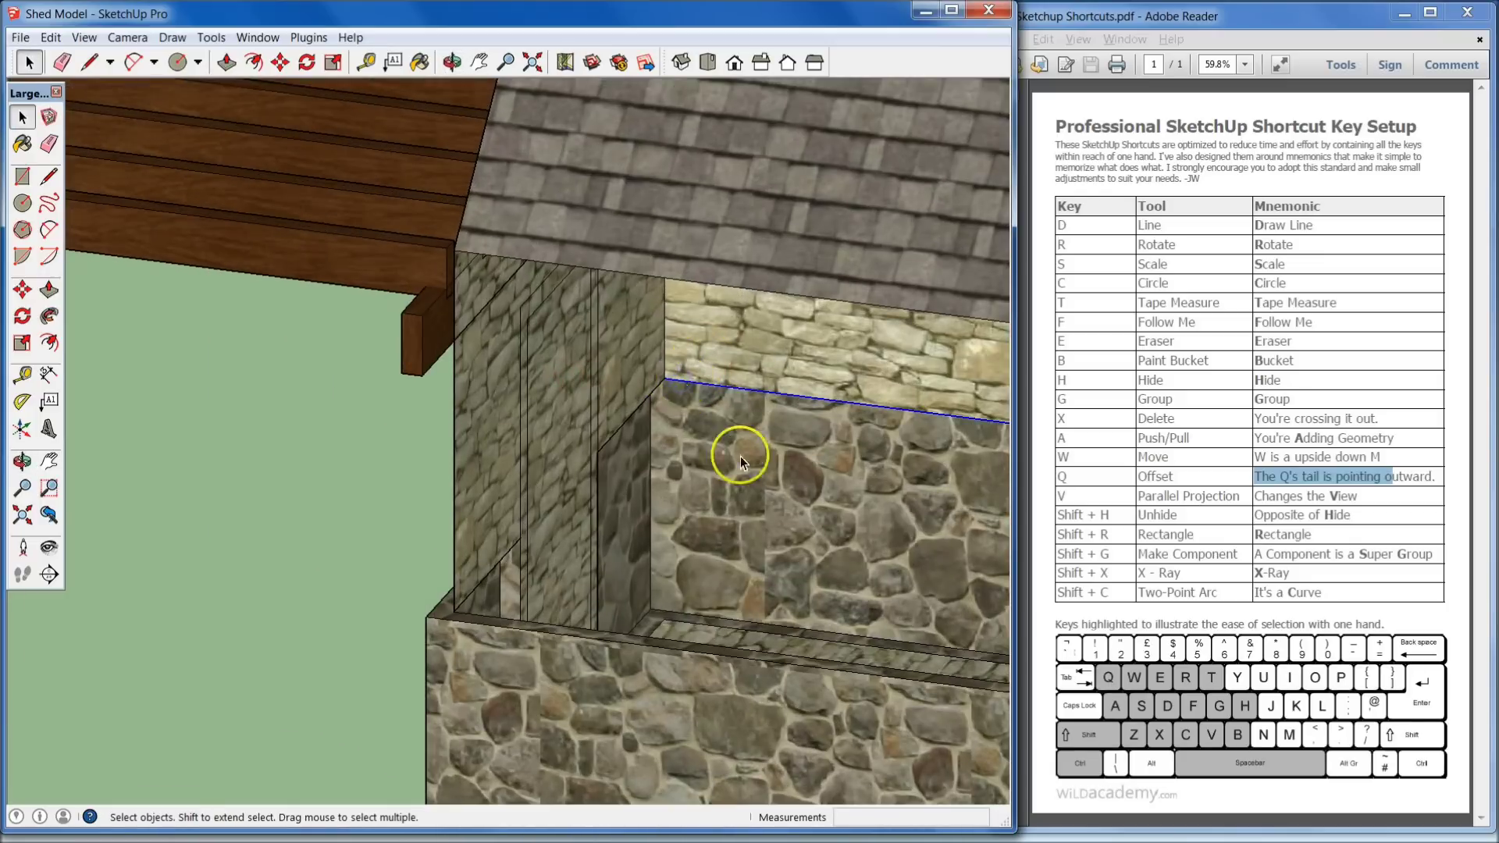
scroll(690, 426, "down", 1)
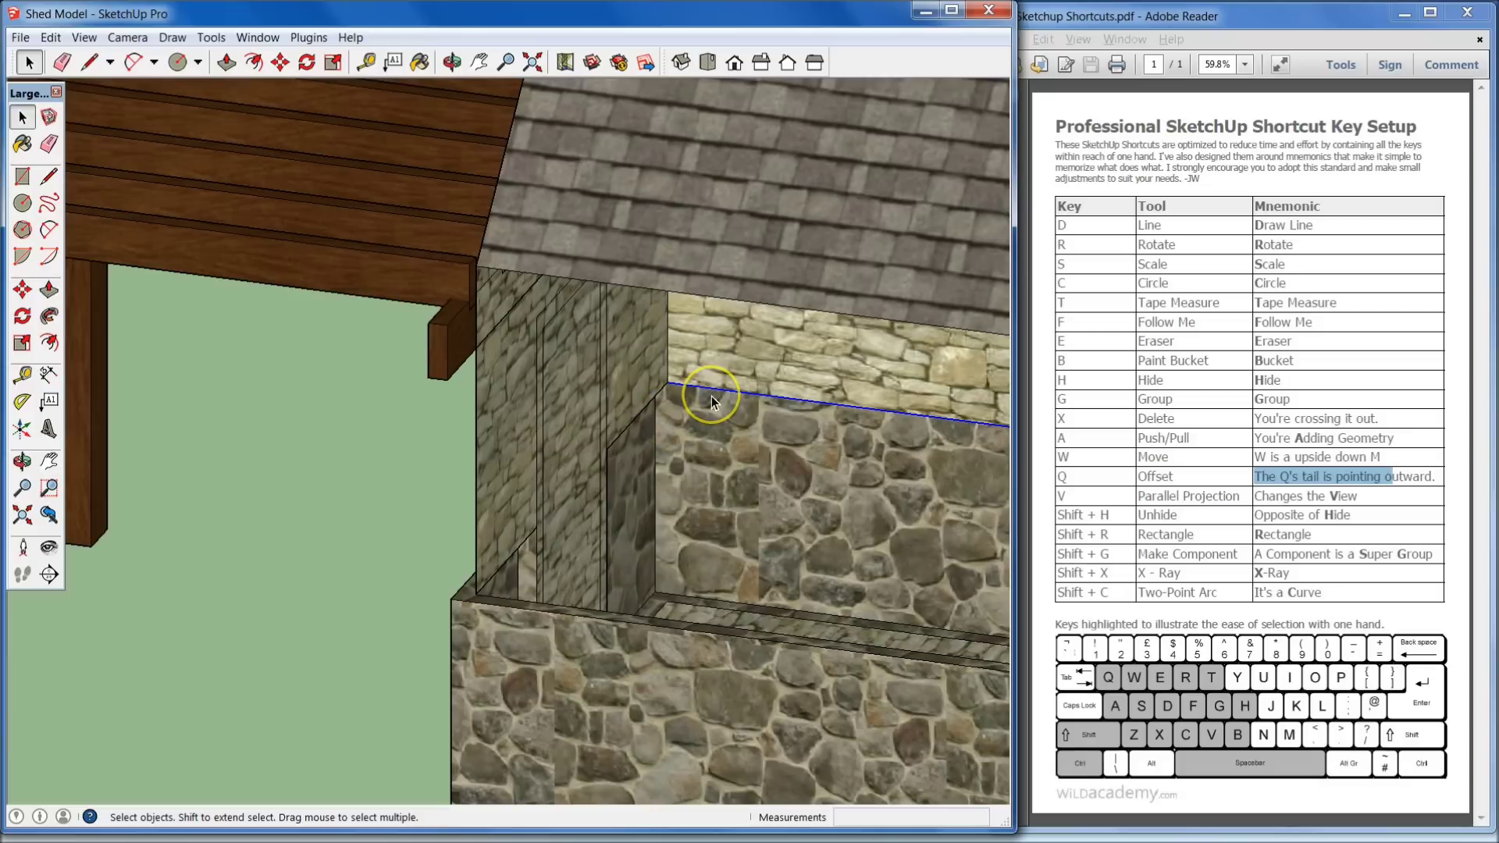
scroll(710, 396, "down", 5)
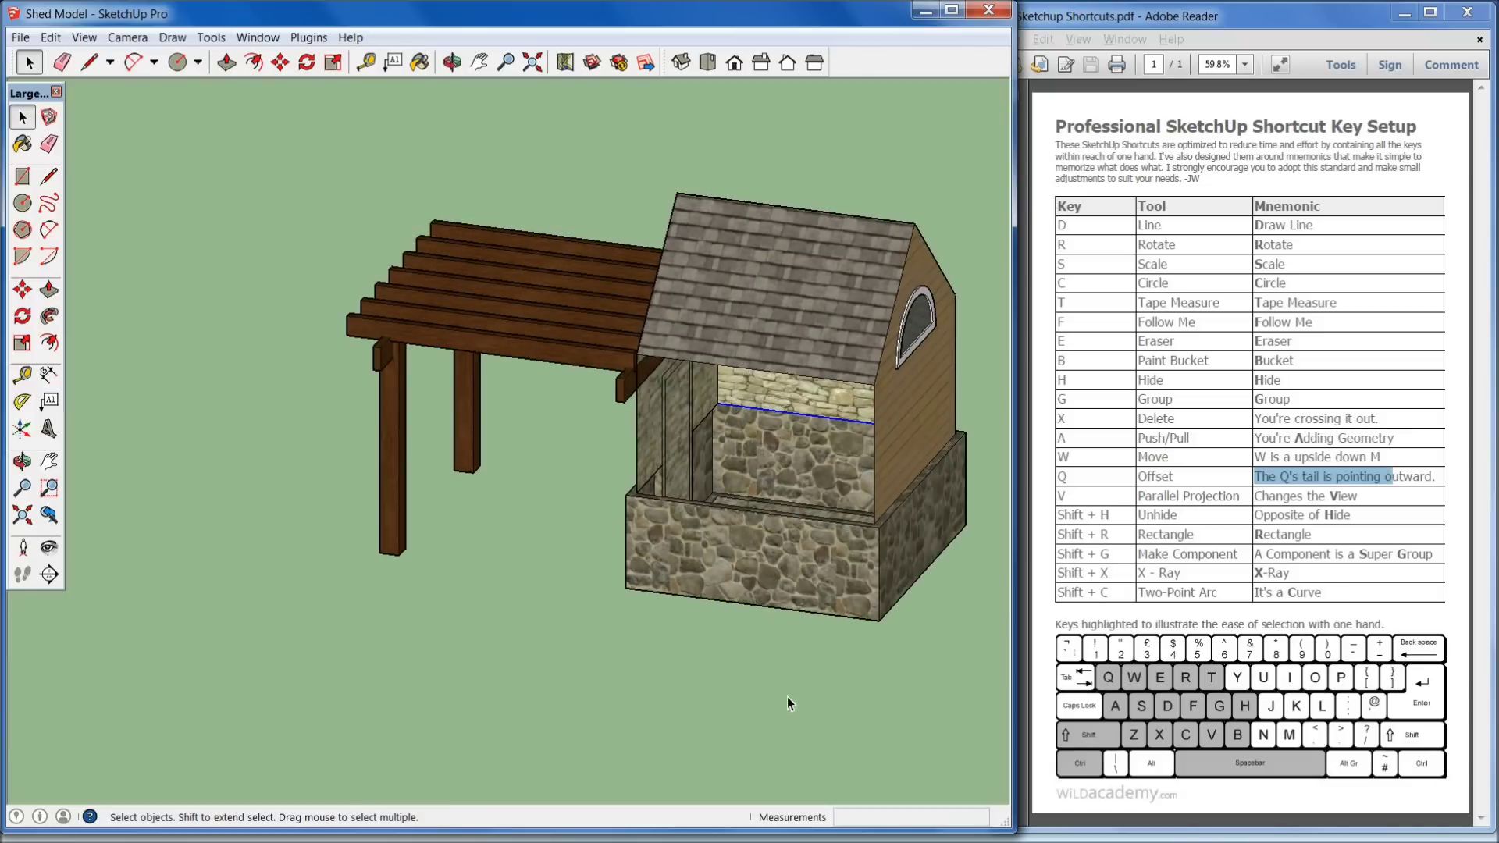
key("ctrl+z")
middle_click_drag(712, 648, 723, 372)
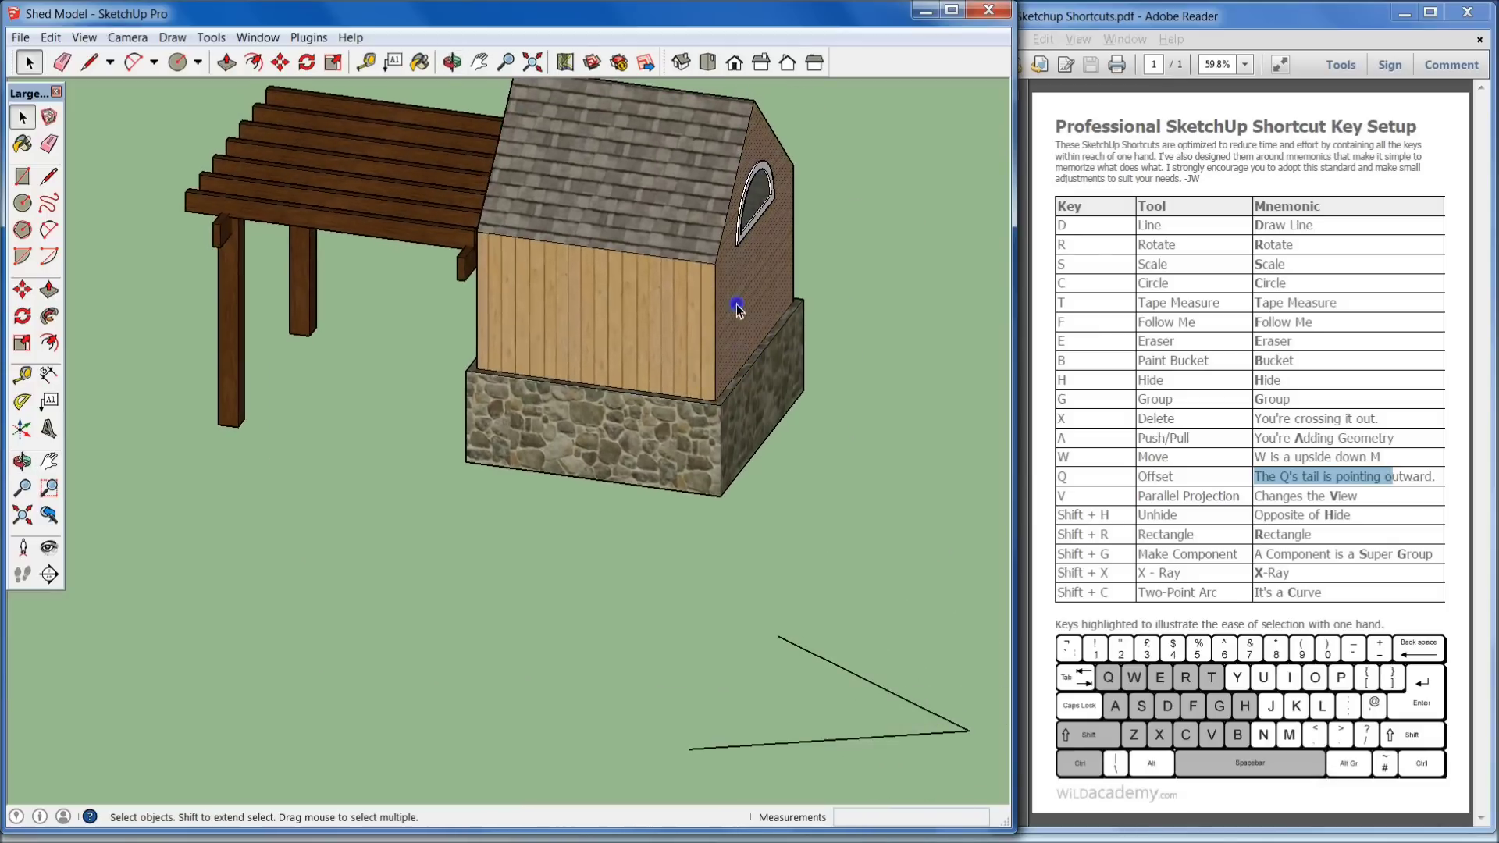
left_click(653, 195)
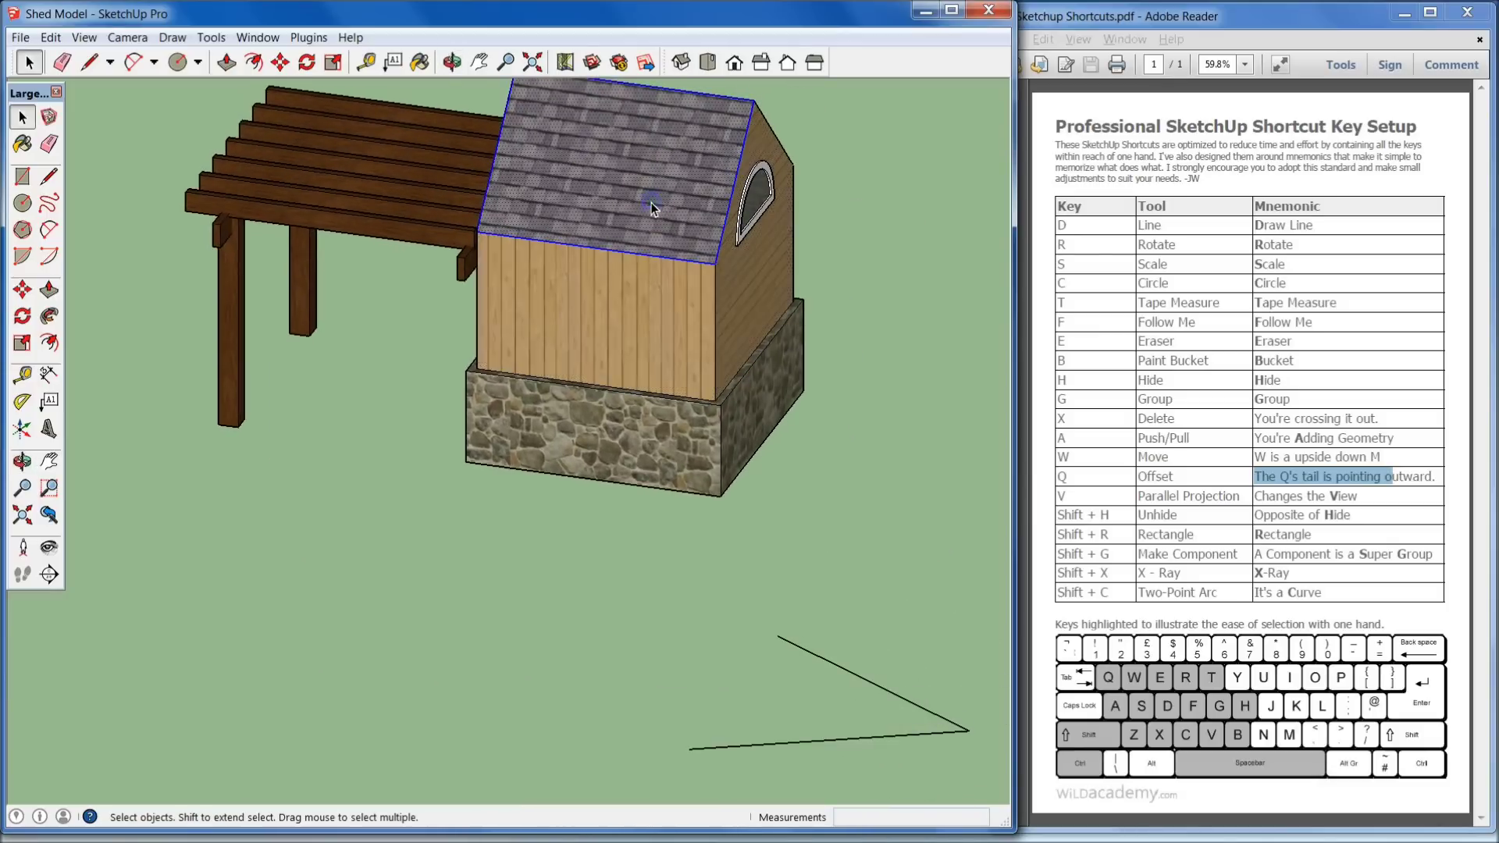
key("Escape")
left_click(726, 293)
left_click(680, 306, "shift")
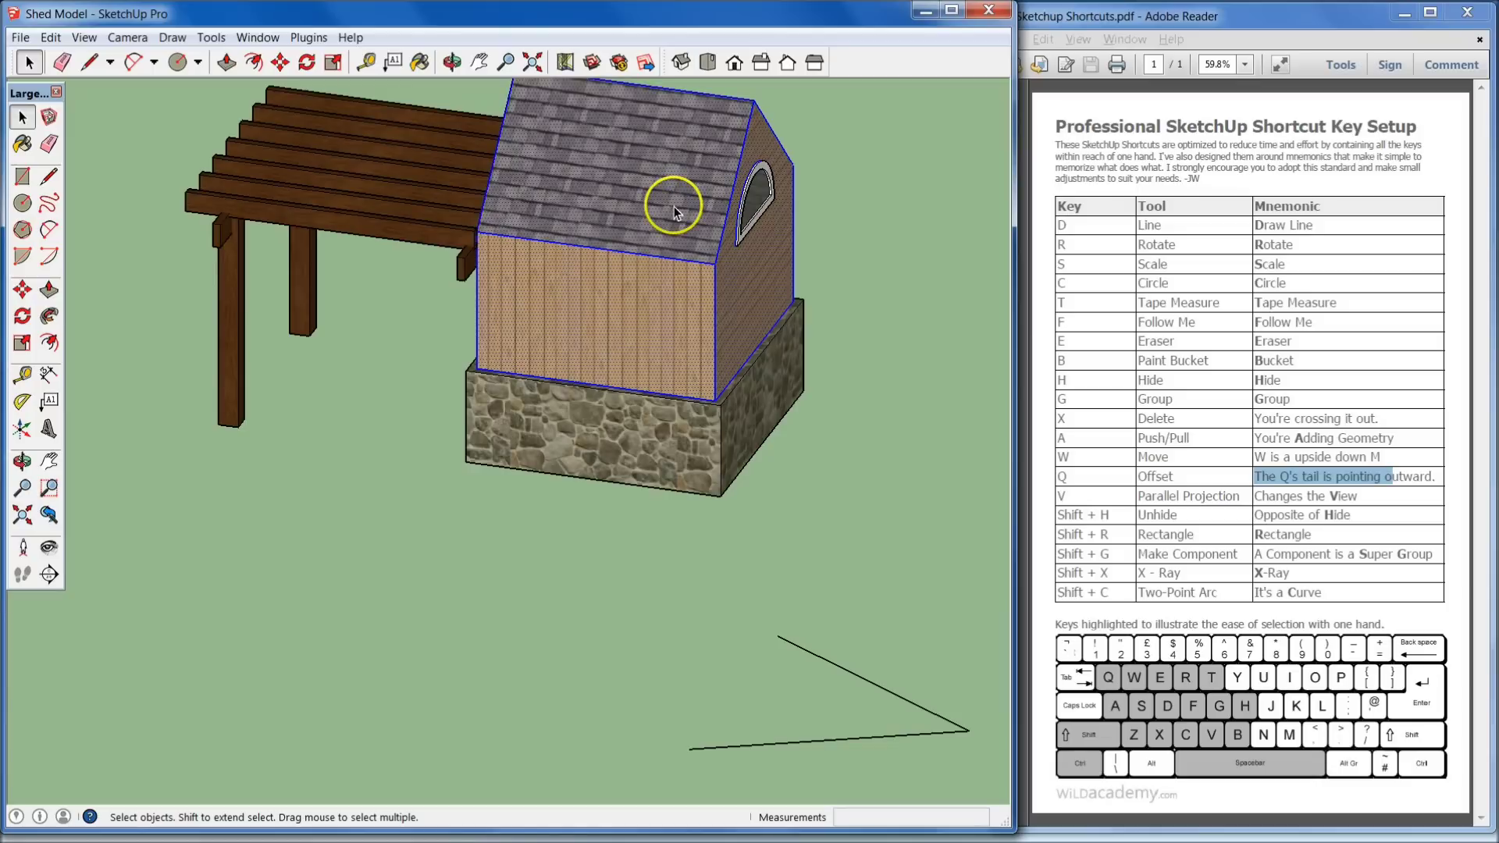
key("Delete")
middle_click_drag(733, 353, 602, 268)
scroll(459, 378, "up", 5)
scroll(459, 378, "down", 3)
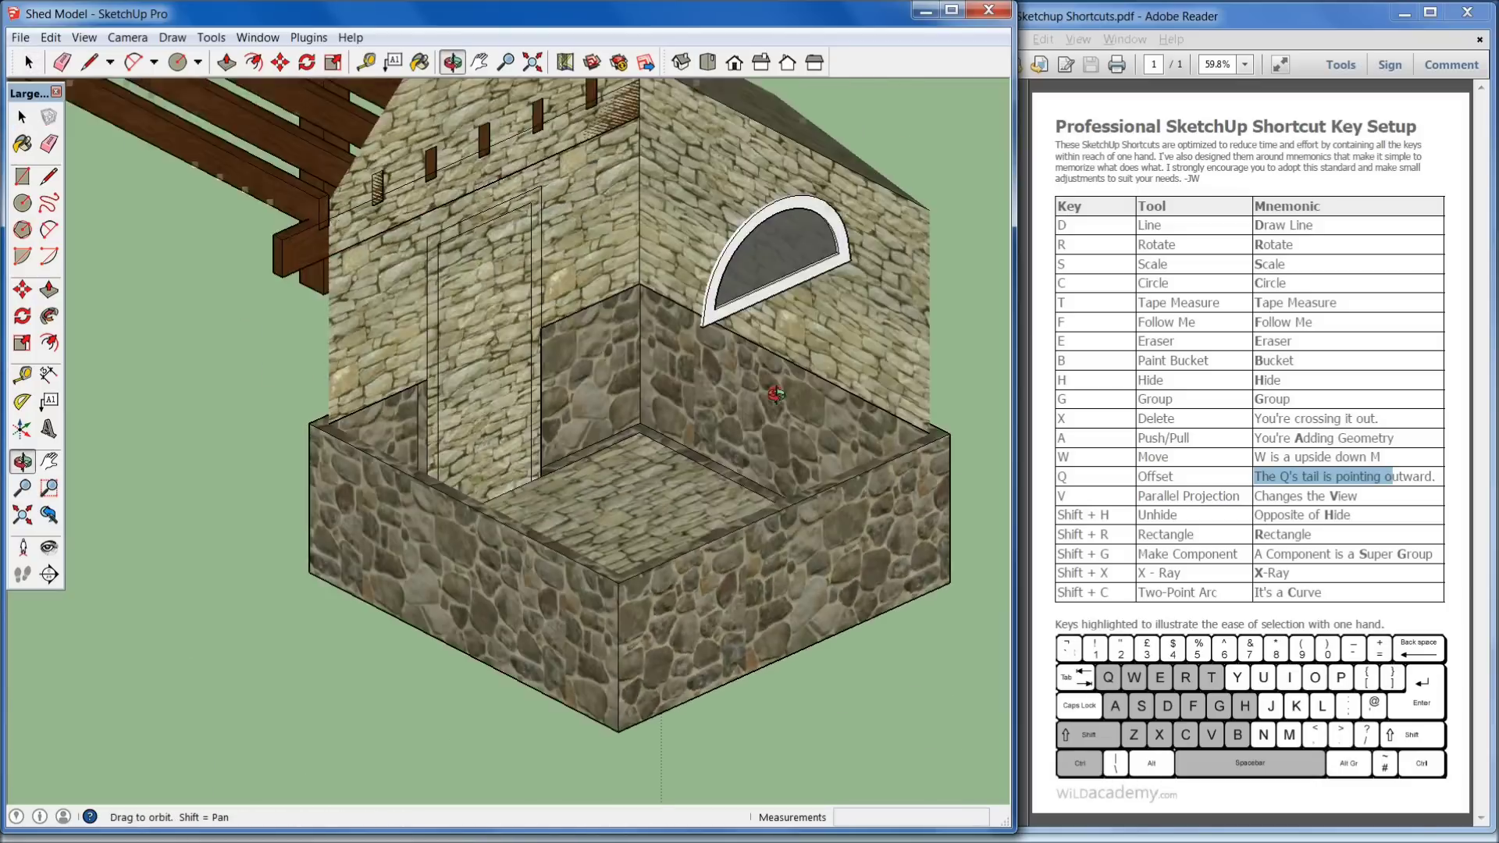
middle_click_drag(459, 378, 713, 316)
scroll(700, 380, "down", 2)
scroll(700, 379, "down", 1)
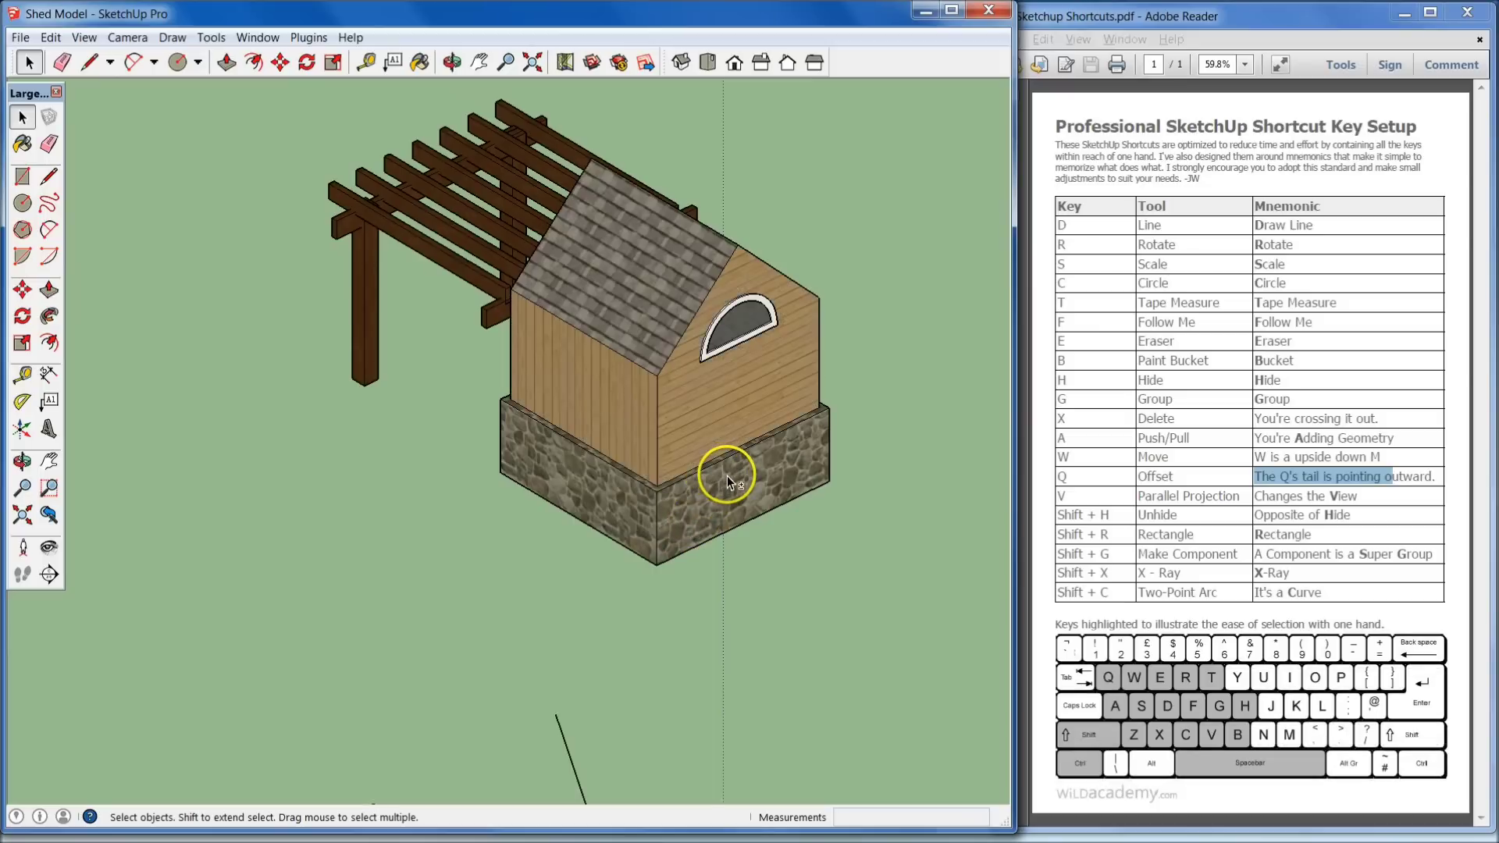
middle_click_drag(726, 468, 911, 313)
scroll(475, 476, "down", 3)
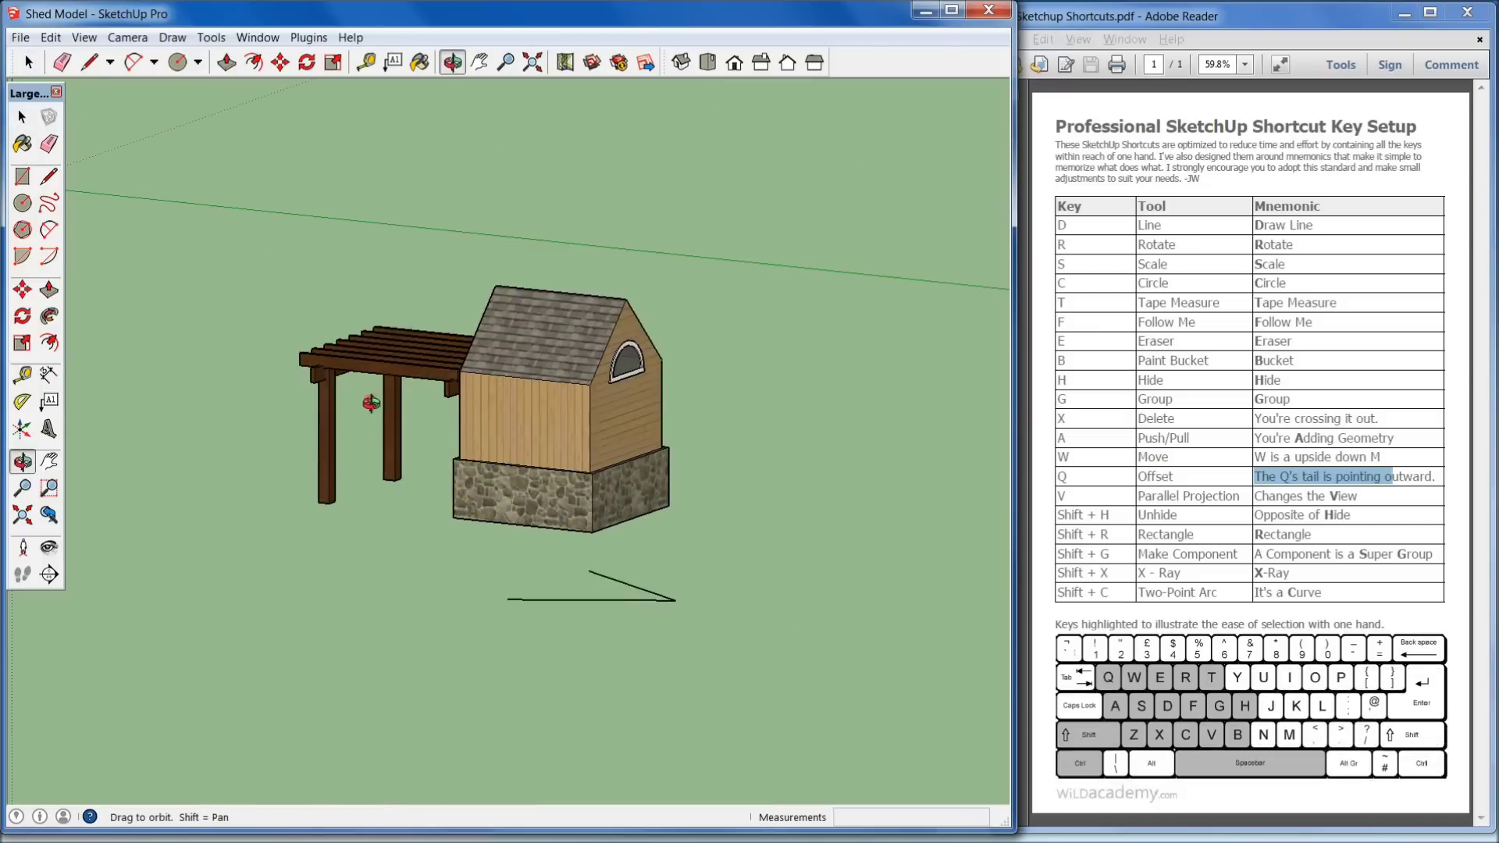
middle_click_drag(475, 477, 701, 531)
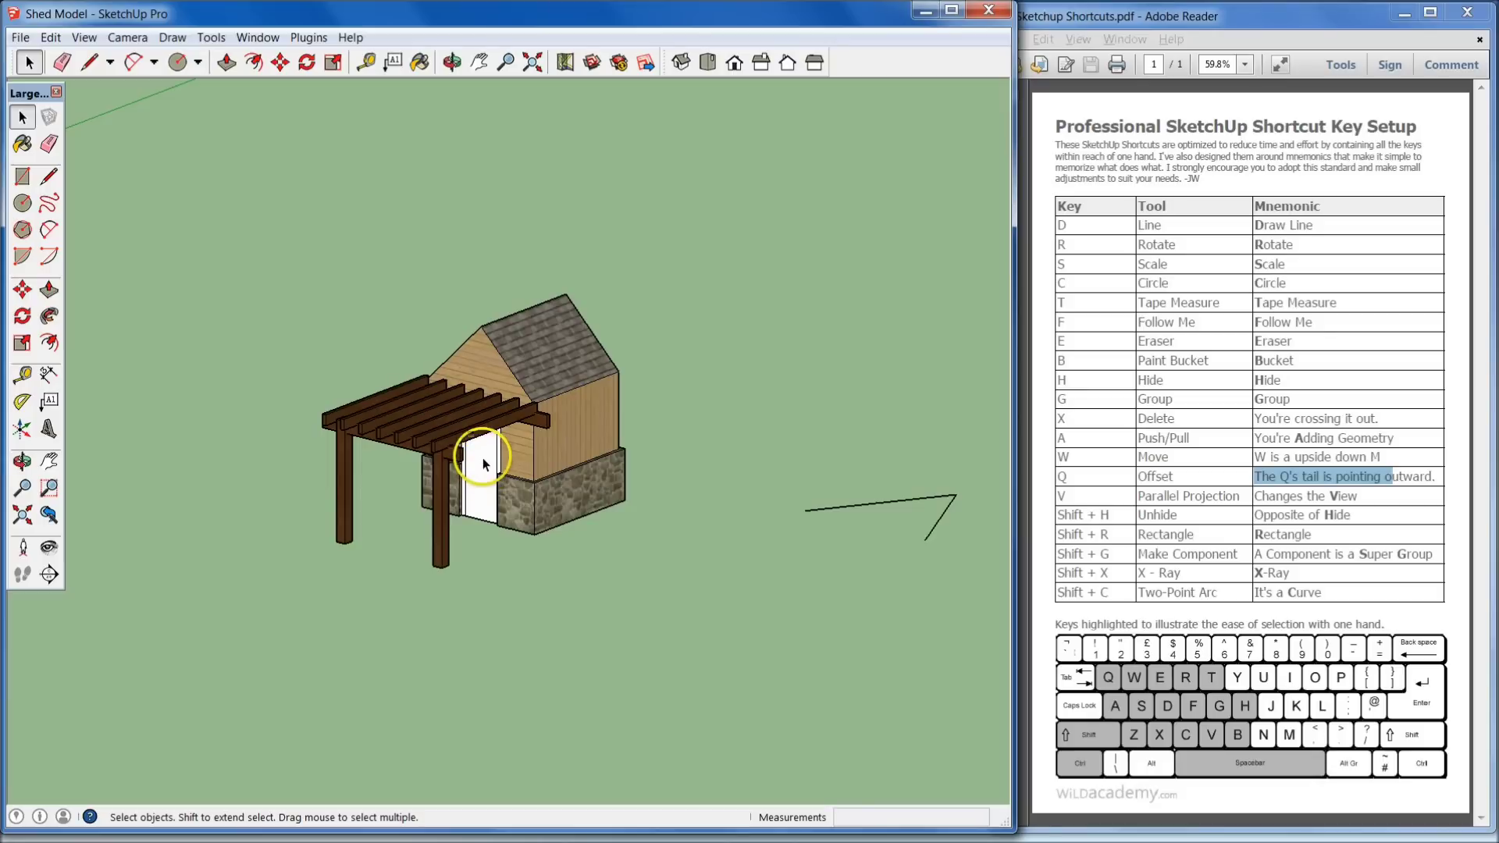
middle_click_drag(476, 361, 510, 607)
Toggle X-ray on and off with Shift+X, ending on a higher view of the solid shed.
key("space")
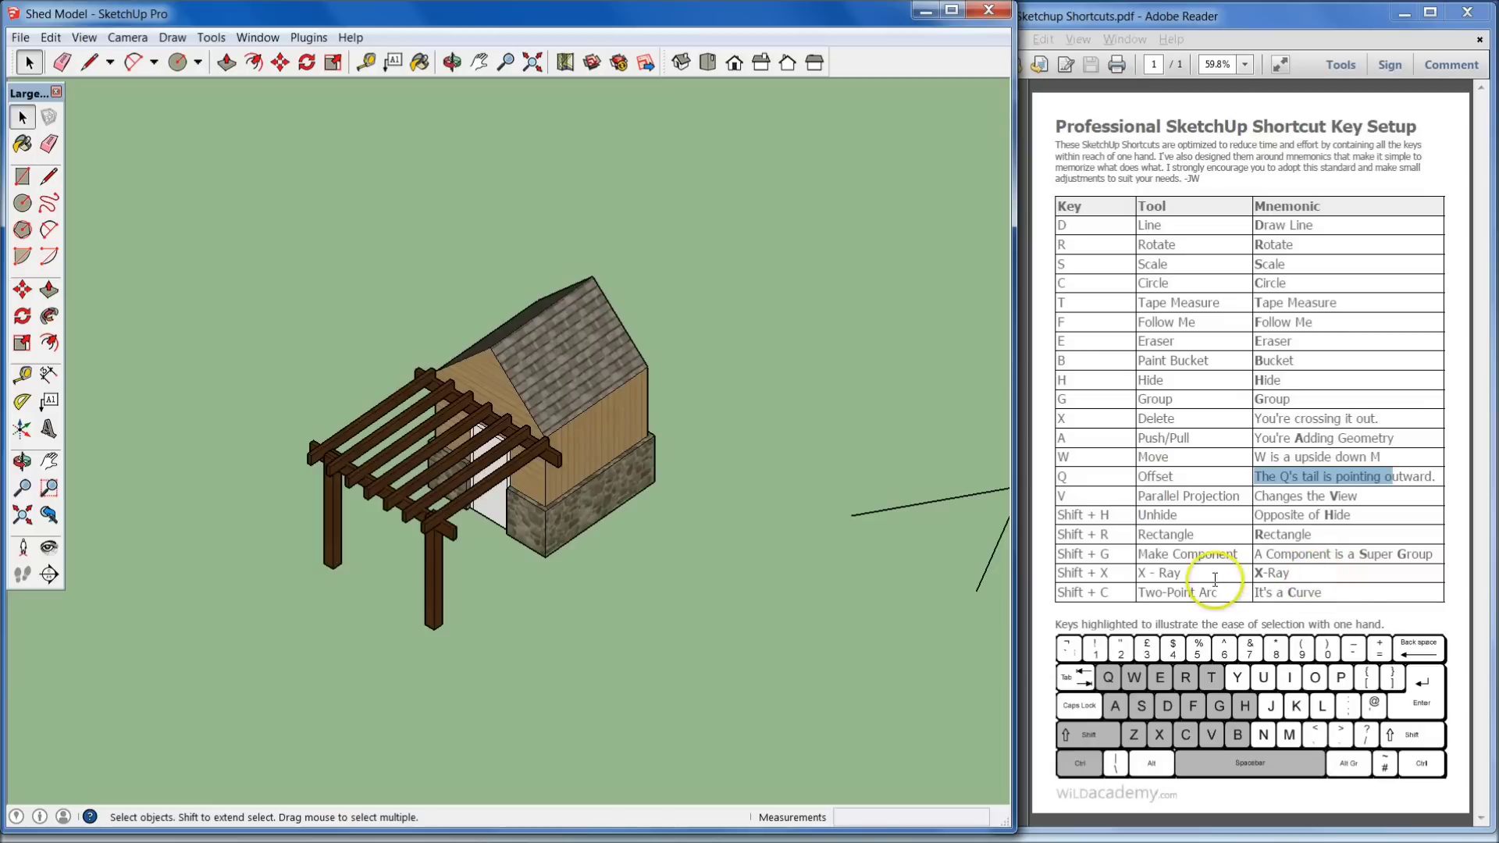
scroll(542, 429, "up", 4)
middle_click_drag(560, 332, 459, 326)
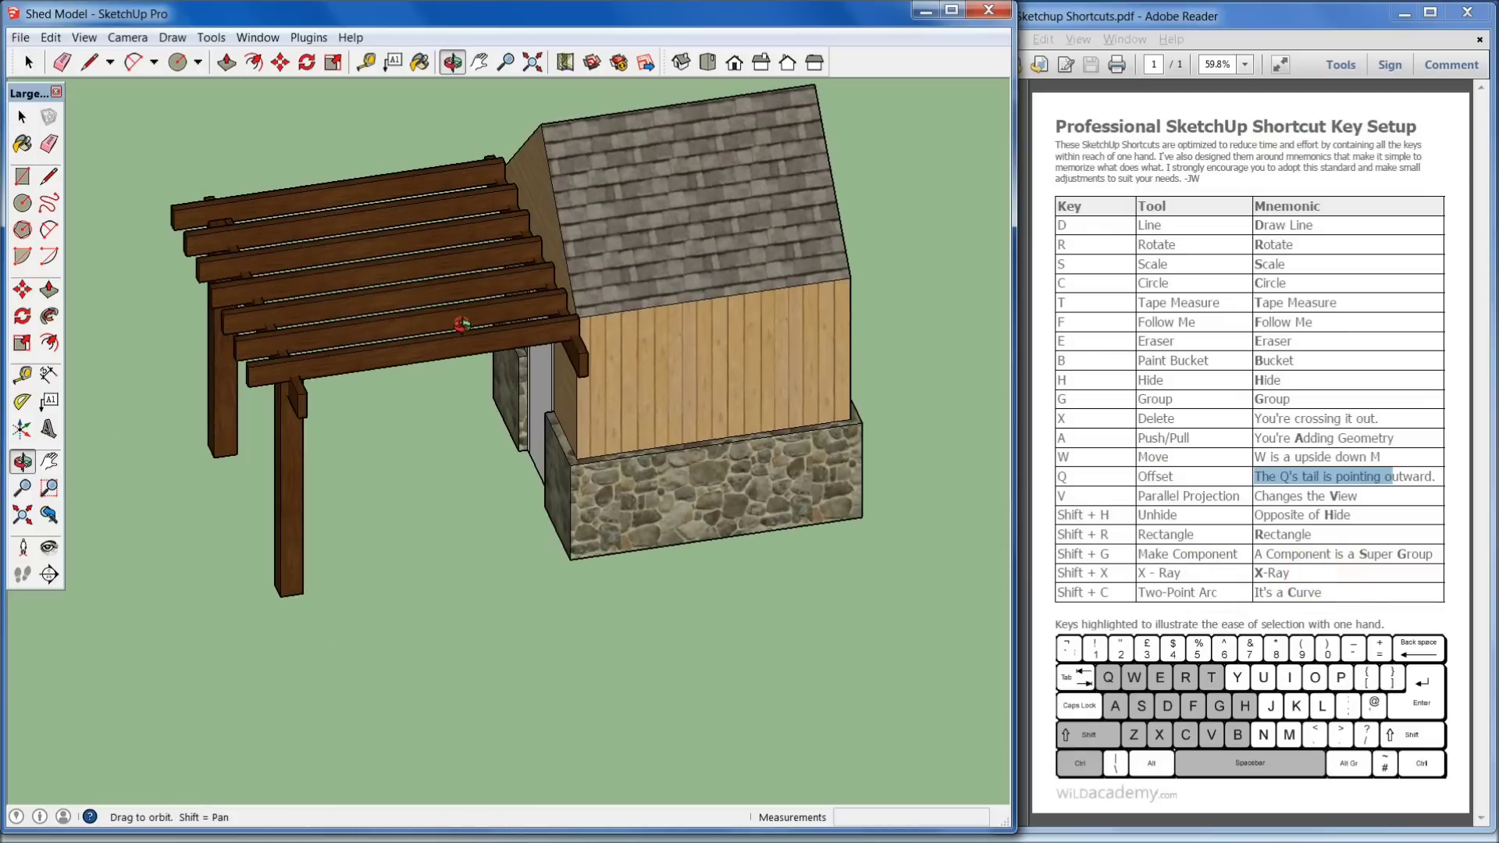
key("space")
key("shift+x")
middle_click_drag(670, 520, 789, 506)
key("shift+x")
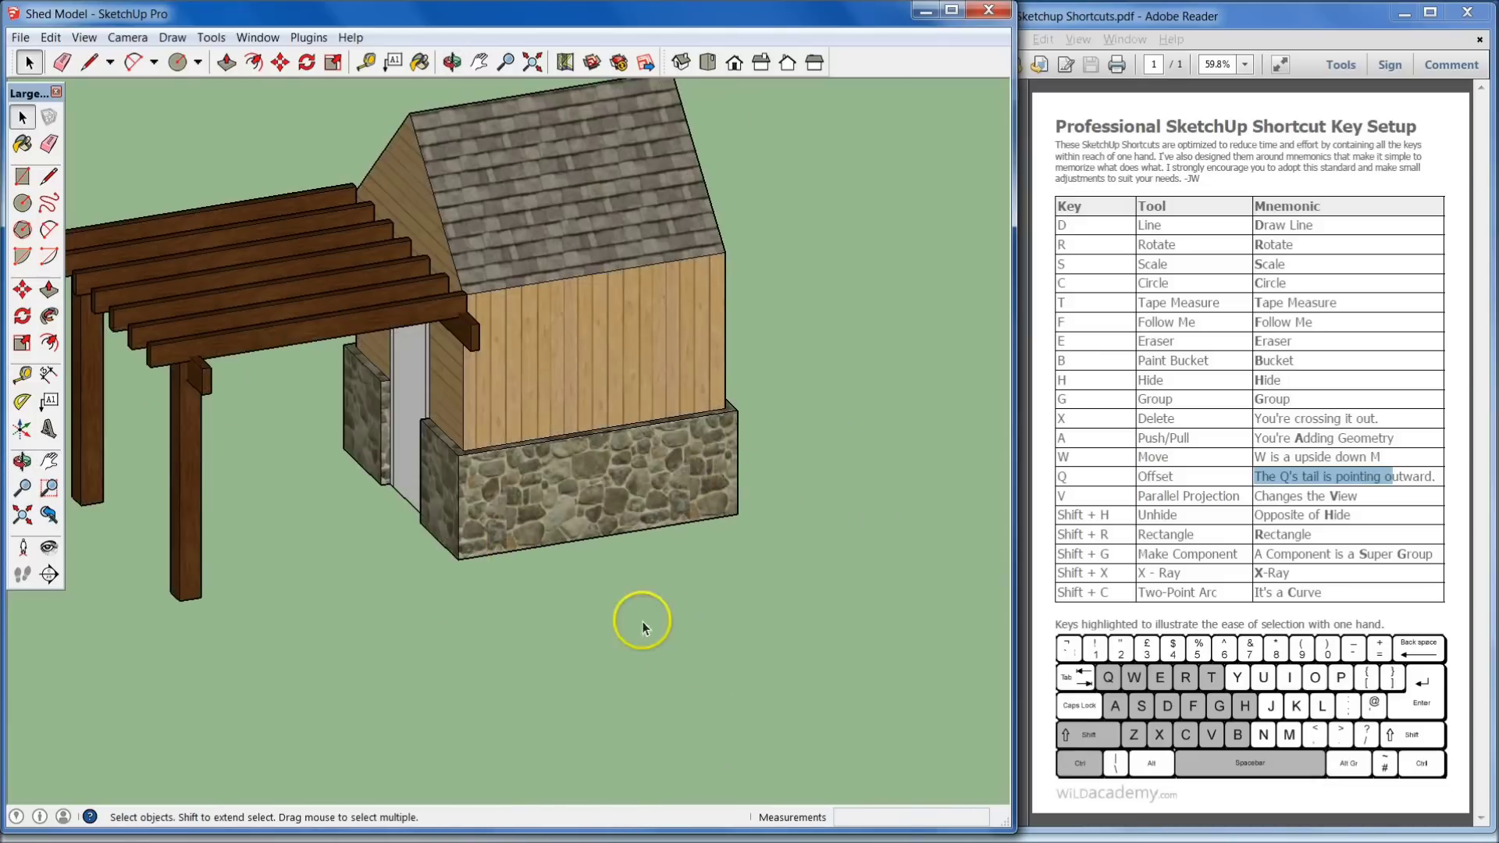
middle_click_drag(469, 573, 517, 608)
scroll(603, 579, "down", 3)
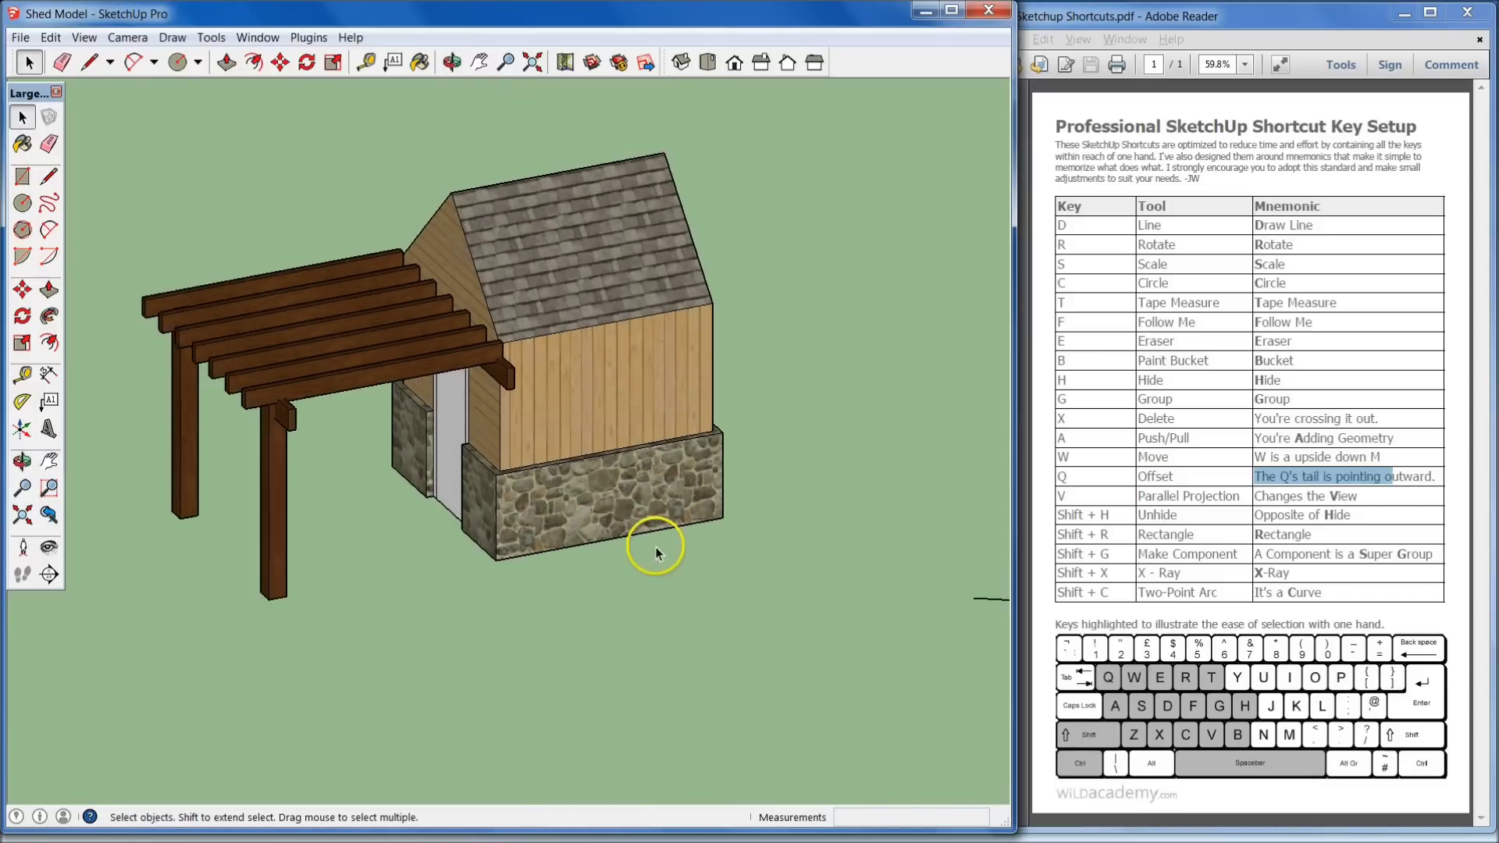
middle_click_drag(529, 527, 692, 502)
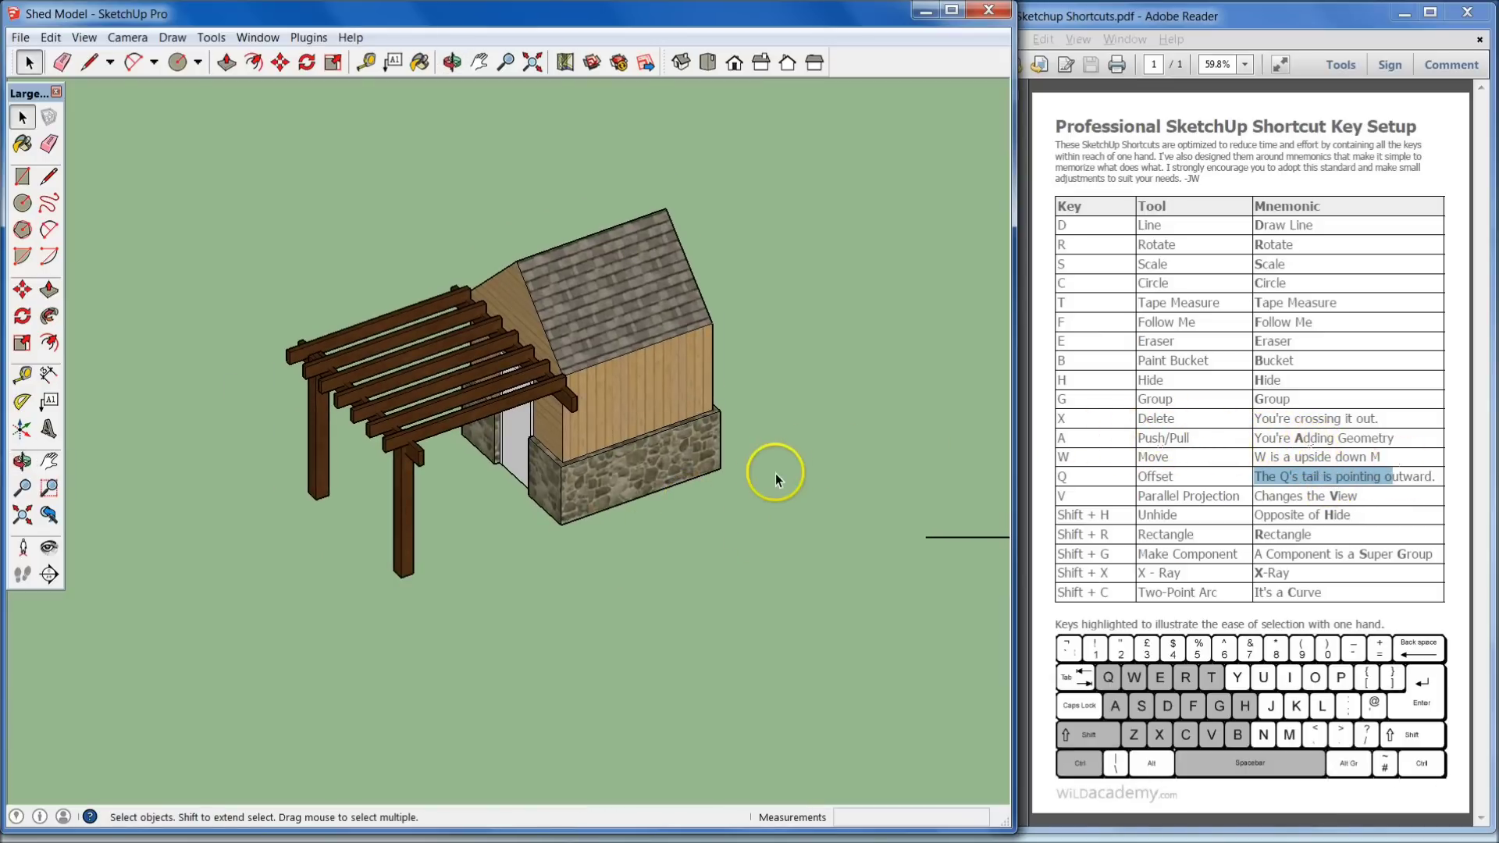
left_click(601, 401)
key("Delete")
middle_click_drag(643, 538, 729, 575)
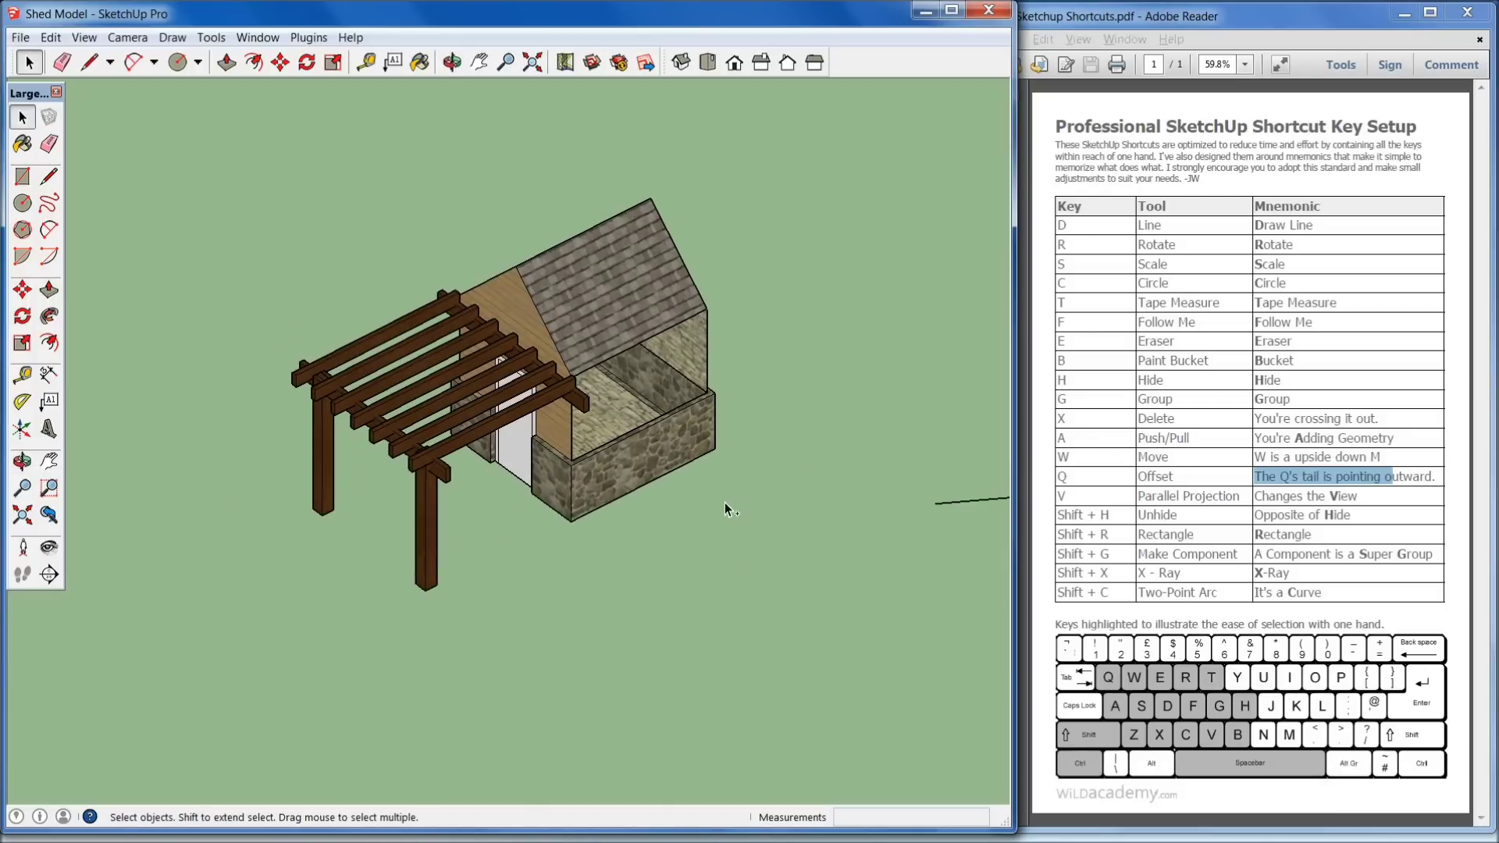
key("ctrl+z")
middle_click_drag(660, 537, 746, 598, "shift")
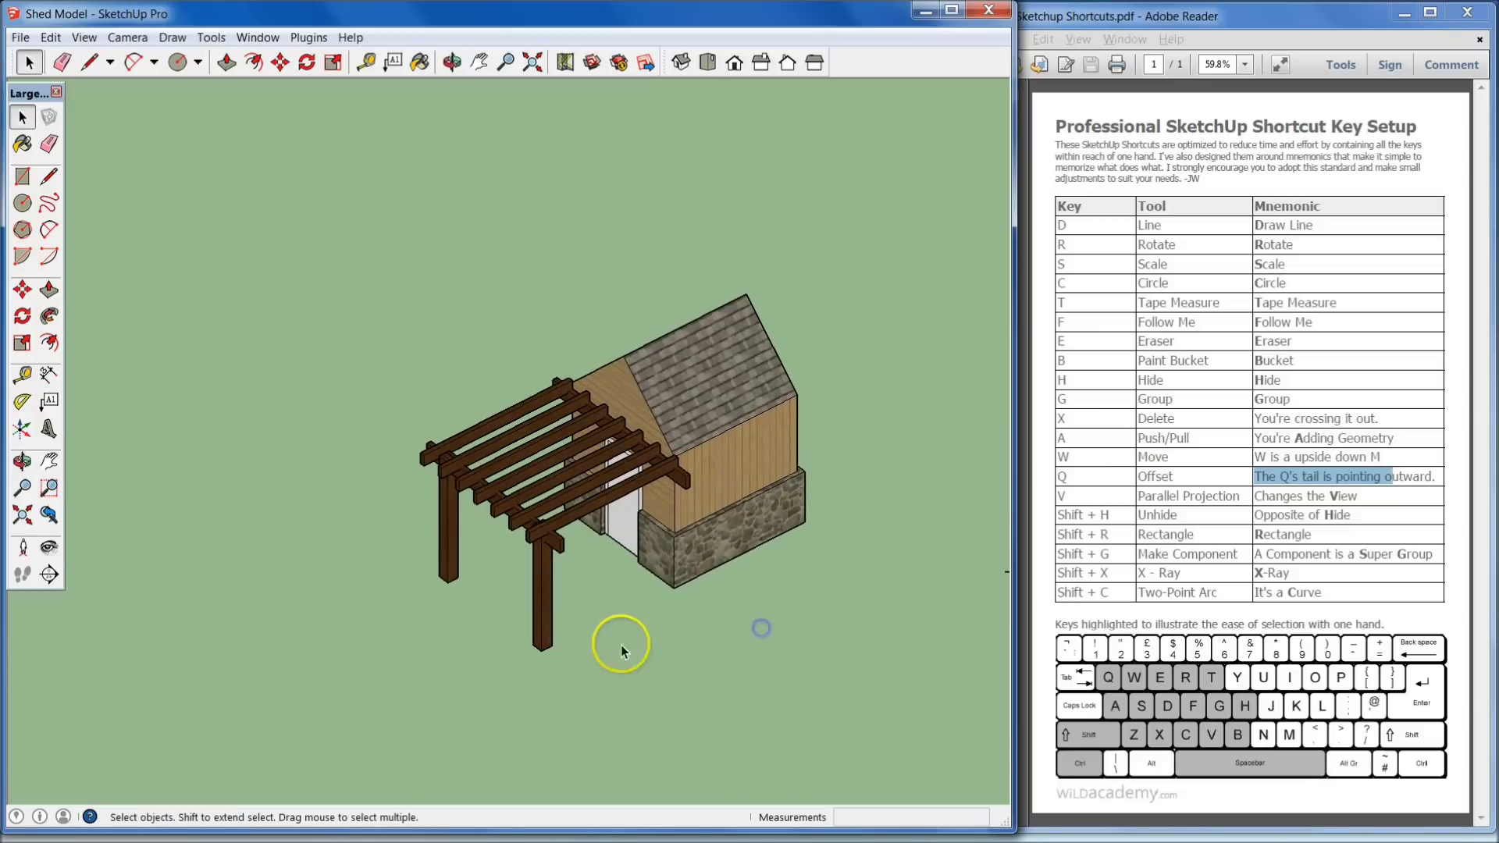
mouse_move(536, 622)
middle_mouse_down("shift")
mouse_move(606, 653)
mouse_move(523, 627)
middle_mouse_up("shift")
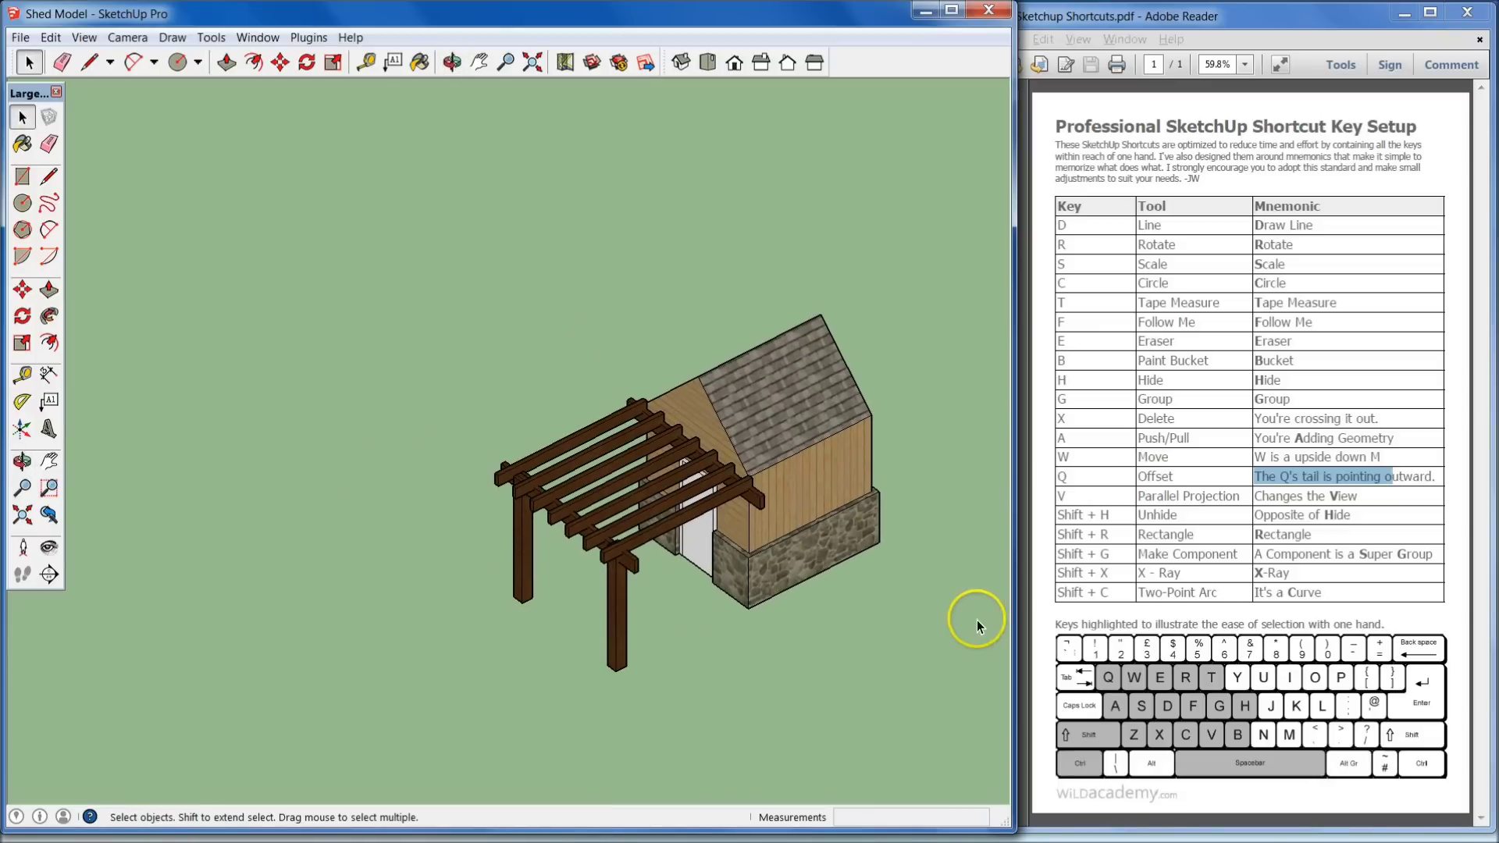
left_click(792, 514)
key("Delete")
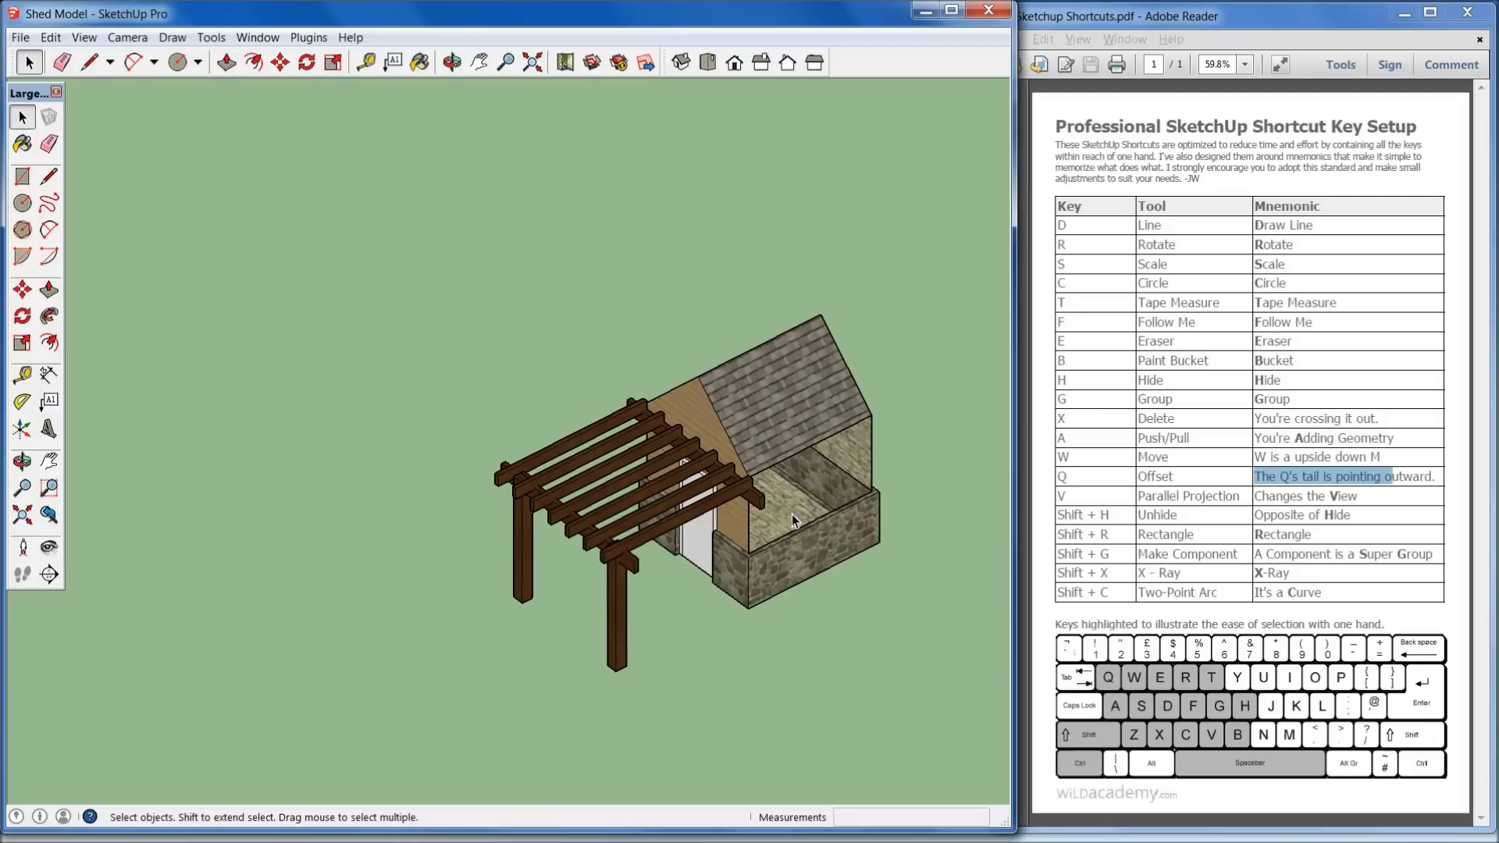
key("ctrl+z")
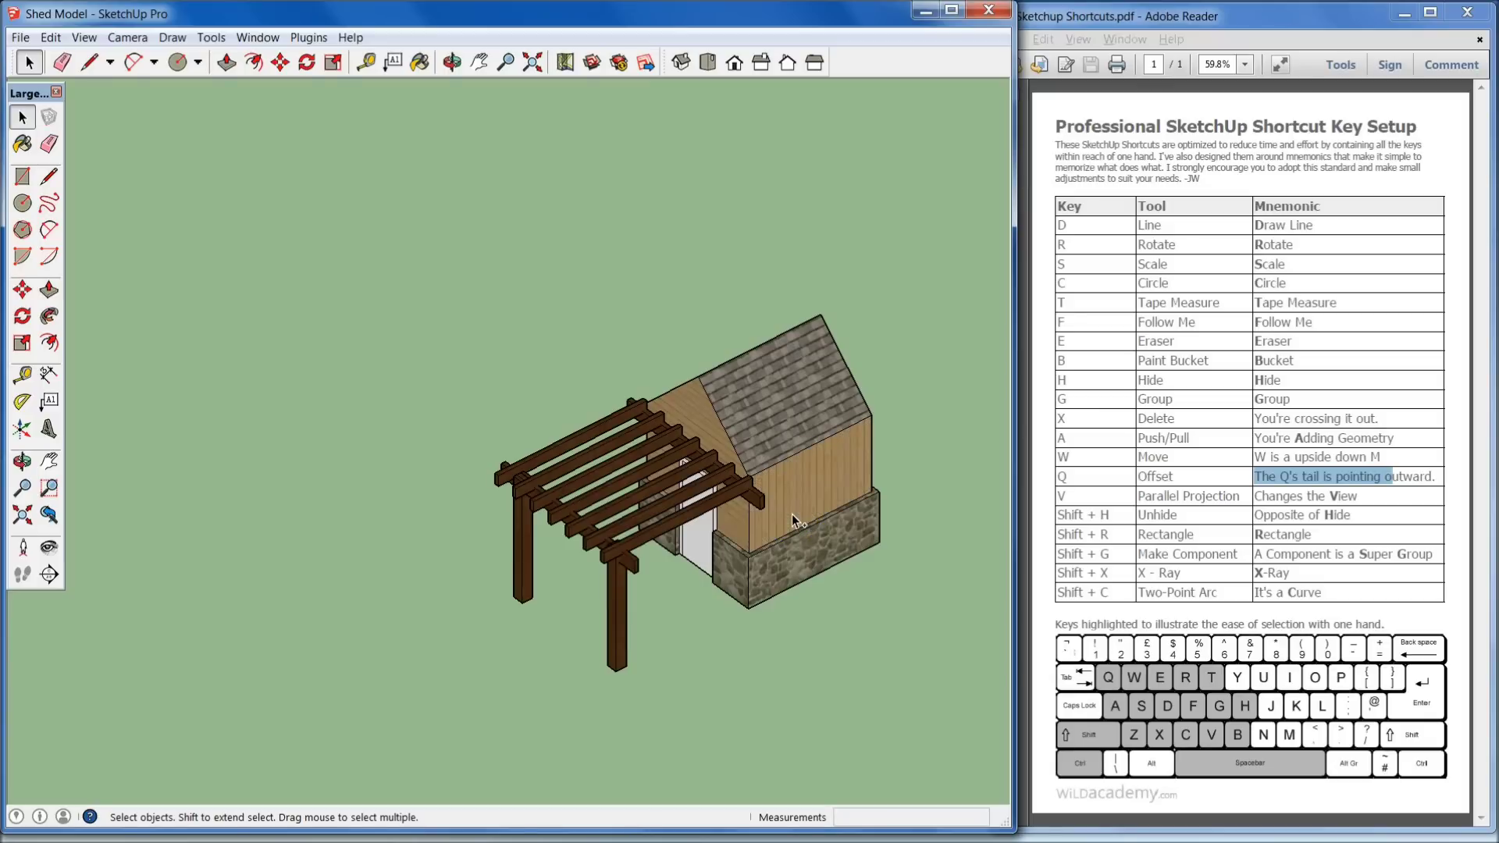
key("ctrl+y")
middle_click_drag(737, 646, 756, 537, "shift")
key("ctrl+z")
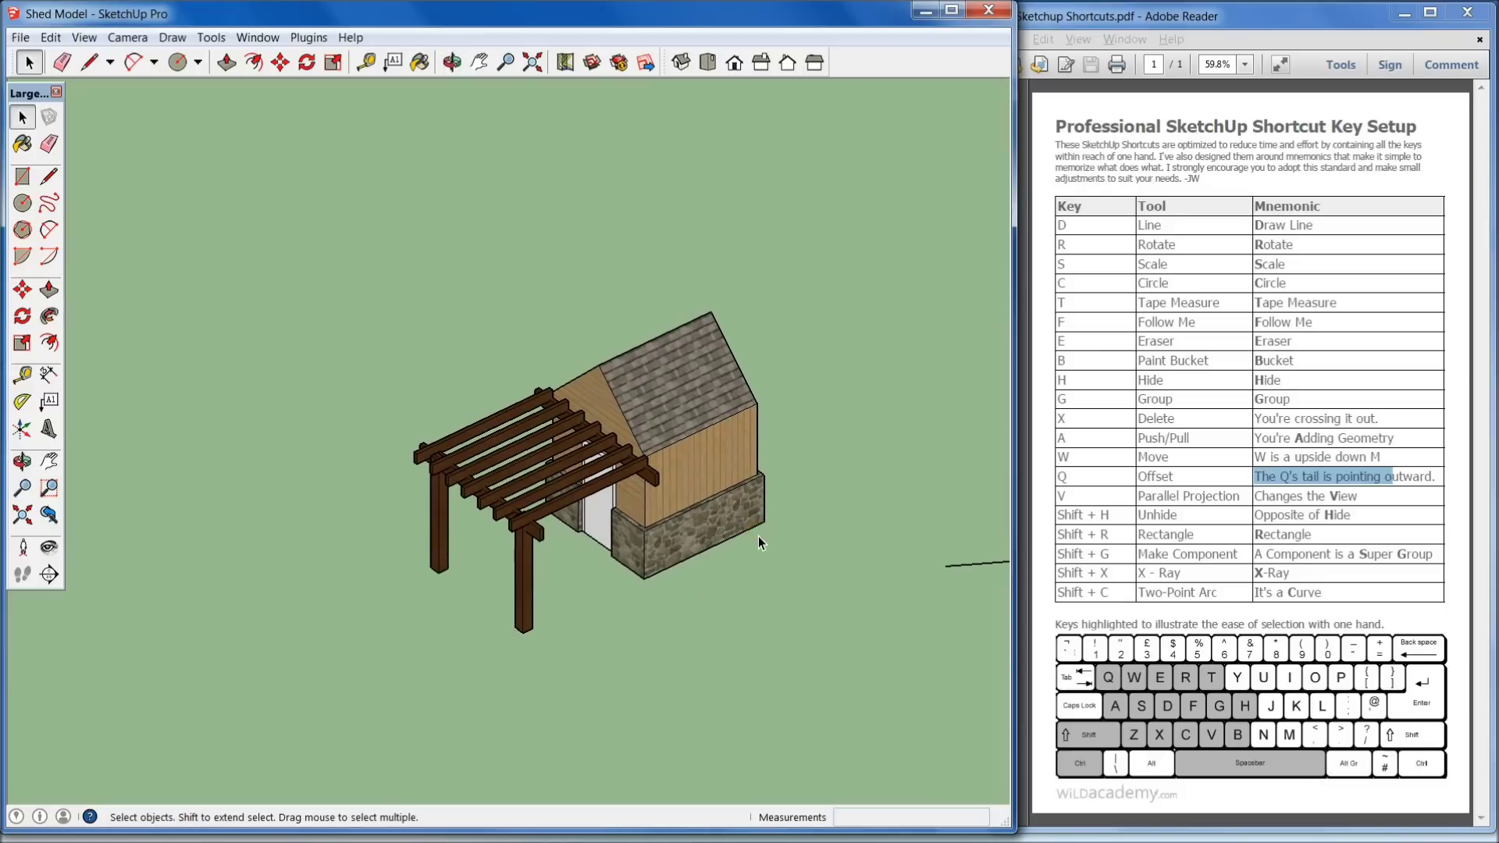
Delete the pergola slats and both pergola posts one by one.
mouse_move(713, 422)
middle_mouse_down()
mouse_move(769, 504)
mouse_move(669, 401)
middle_mouse_up()
left_click(551, 441)
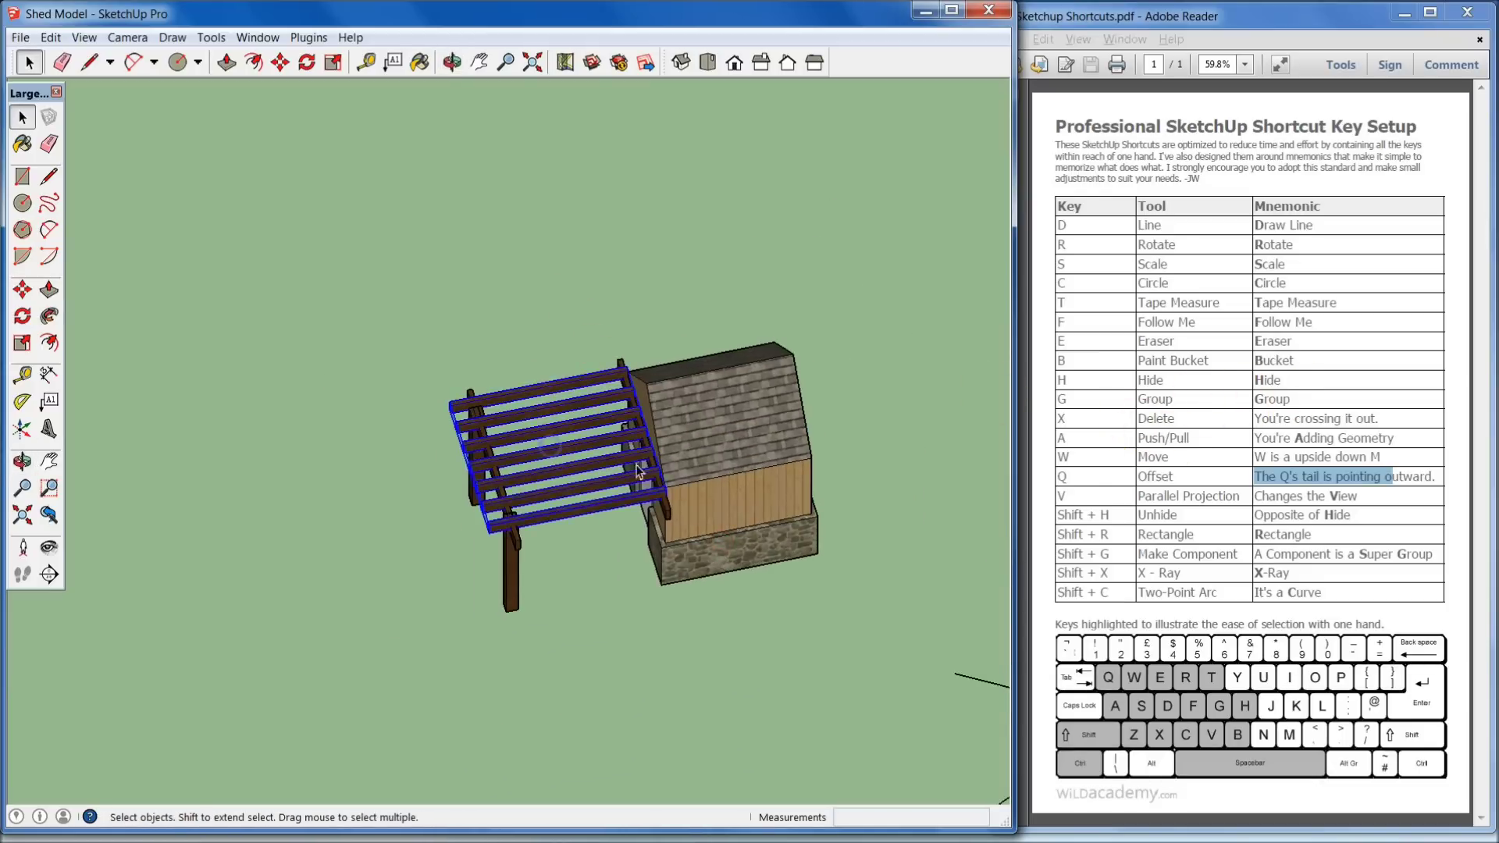
key("Delete")
left_click(503, 527)
key("Delete")
left_click(513, 559)
key("Delete")
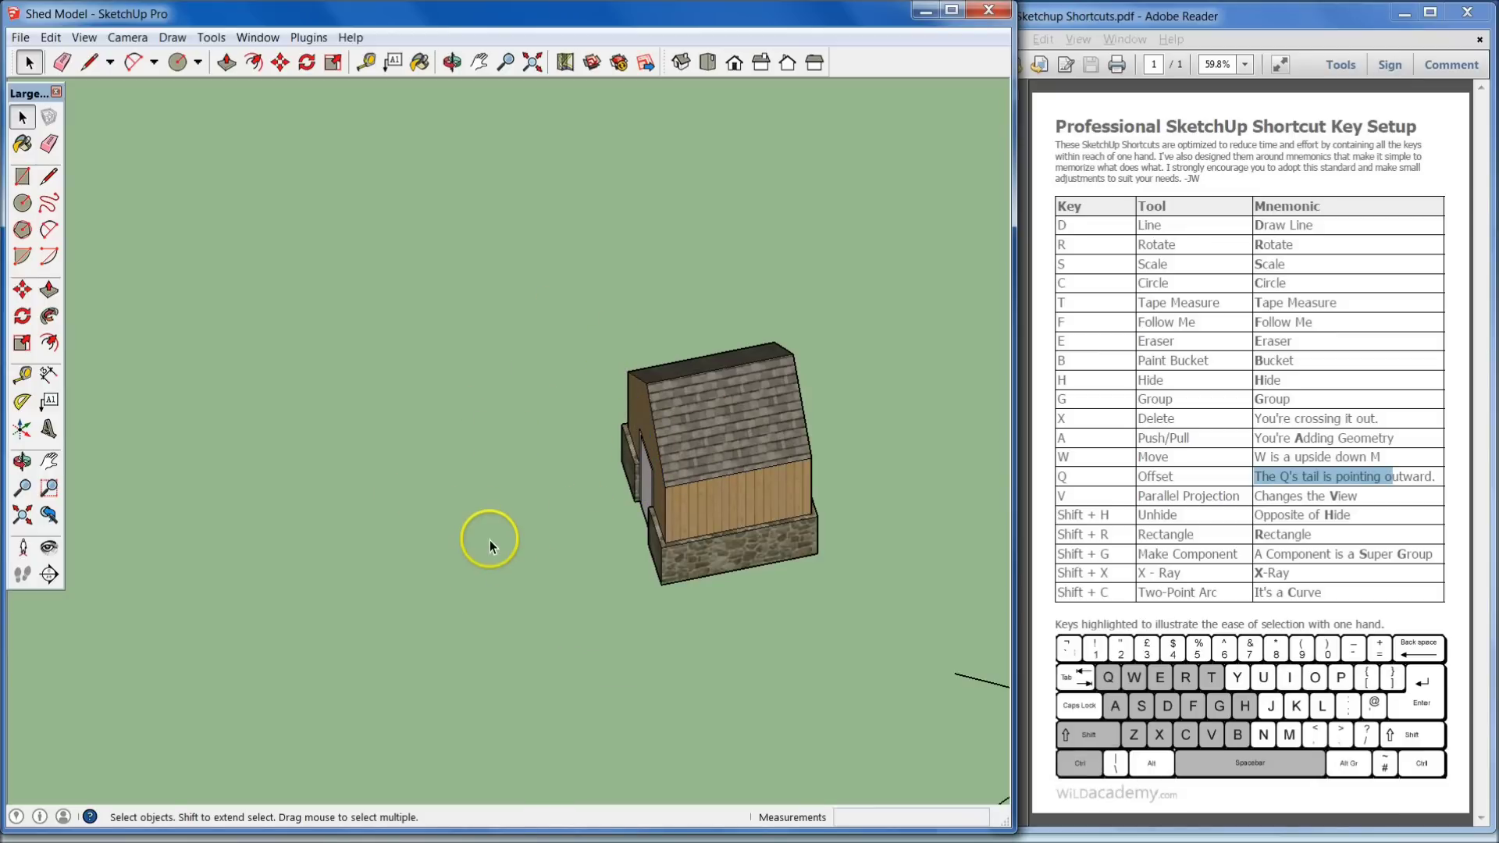
Window-select all of the remaining shed geometry, orbiting around it.
left_click_drag(552, 258, 912, 658)
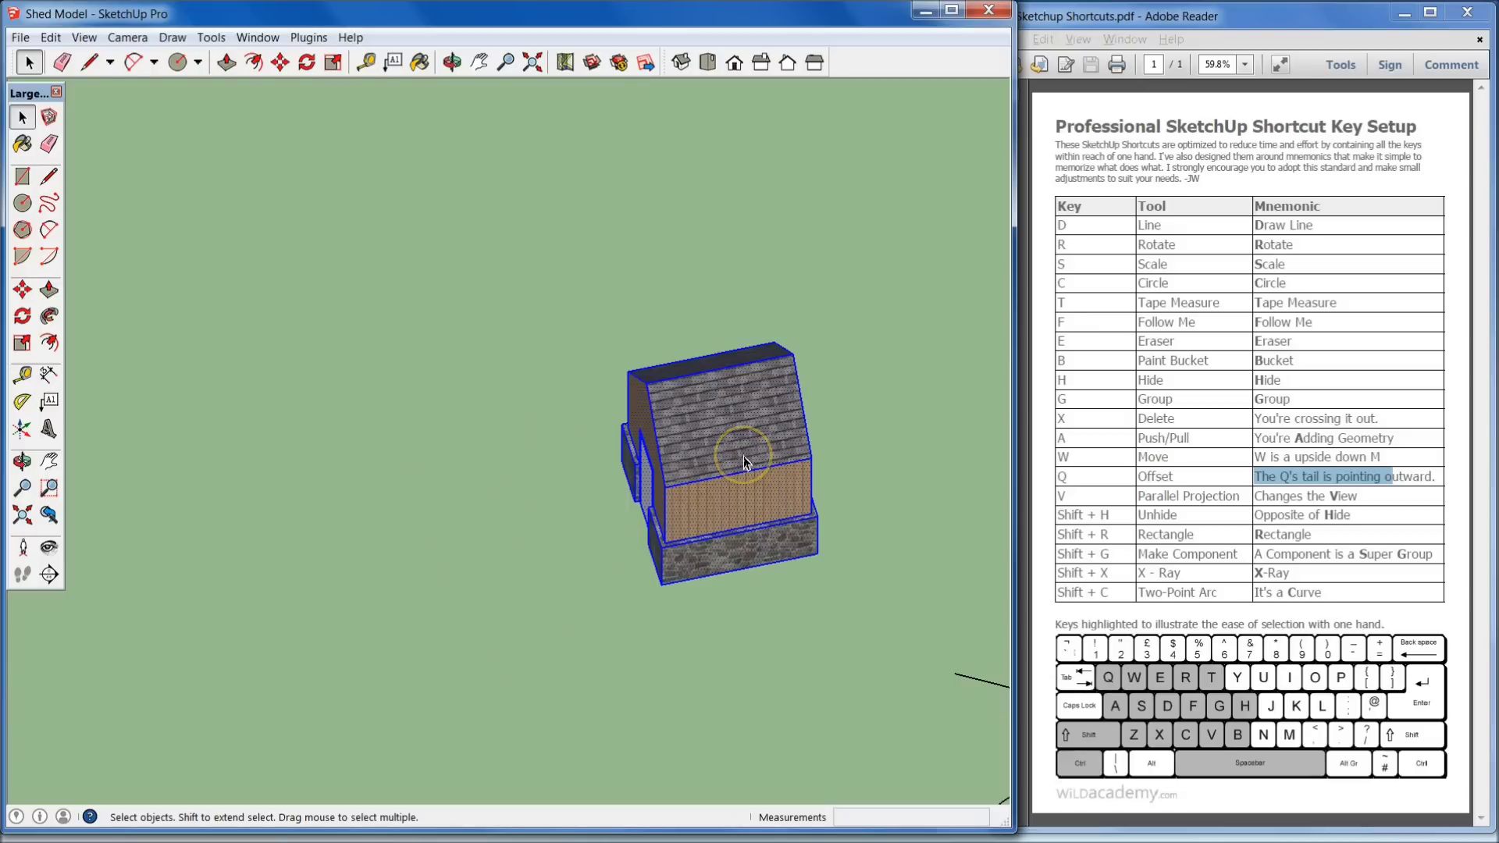
middle_click_drag(734, 462, 1000, 564)
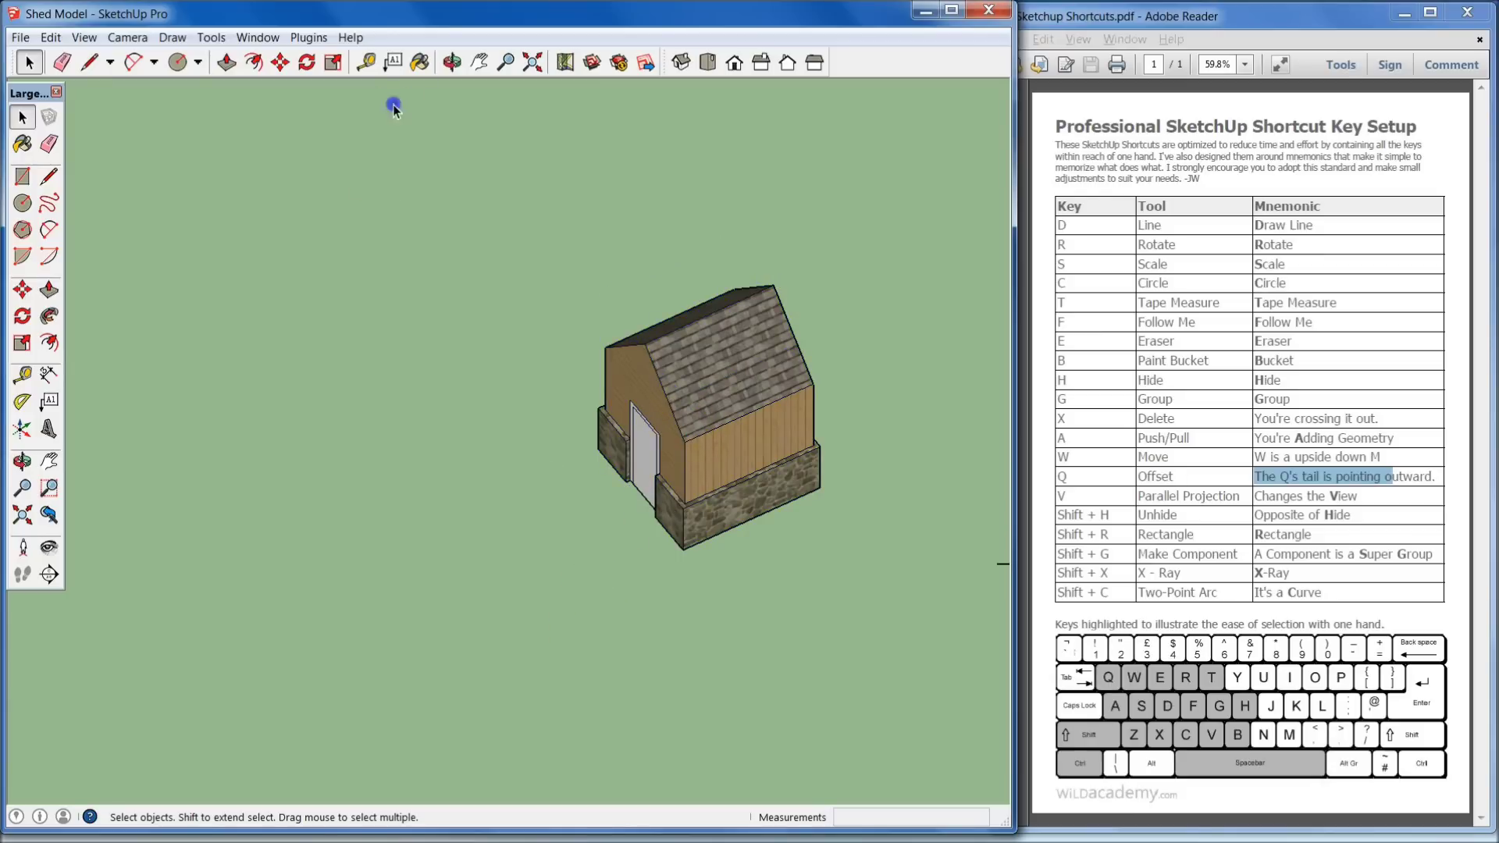
left_click_drag(393, 103, 868, 636)
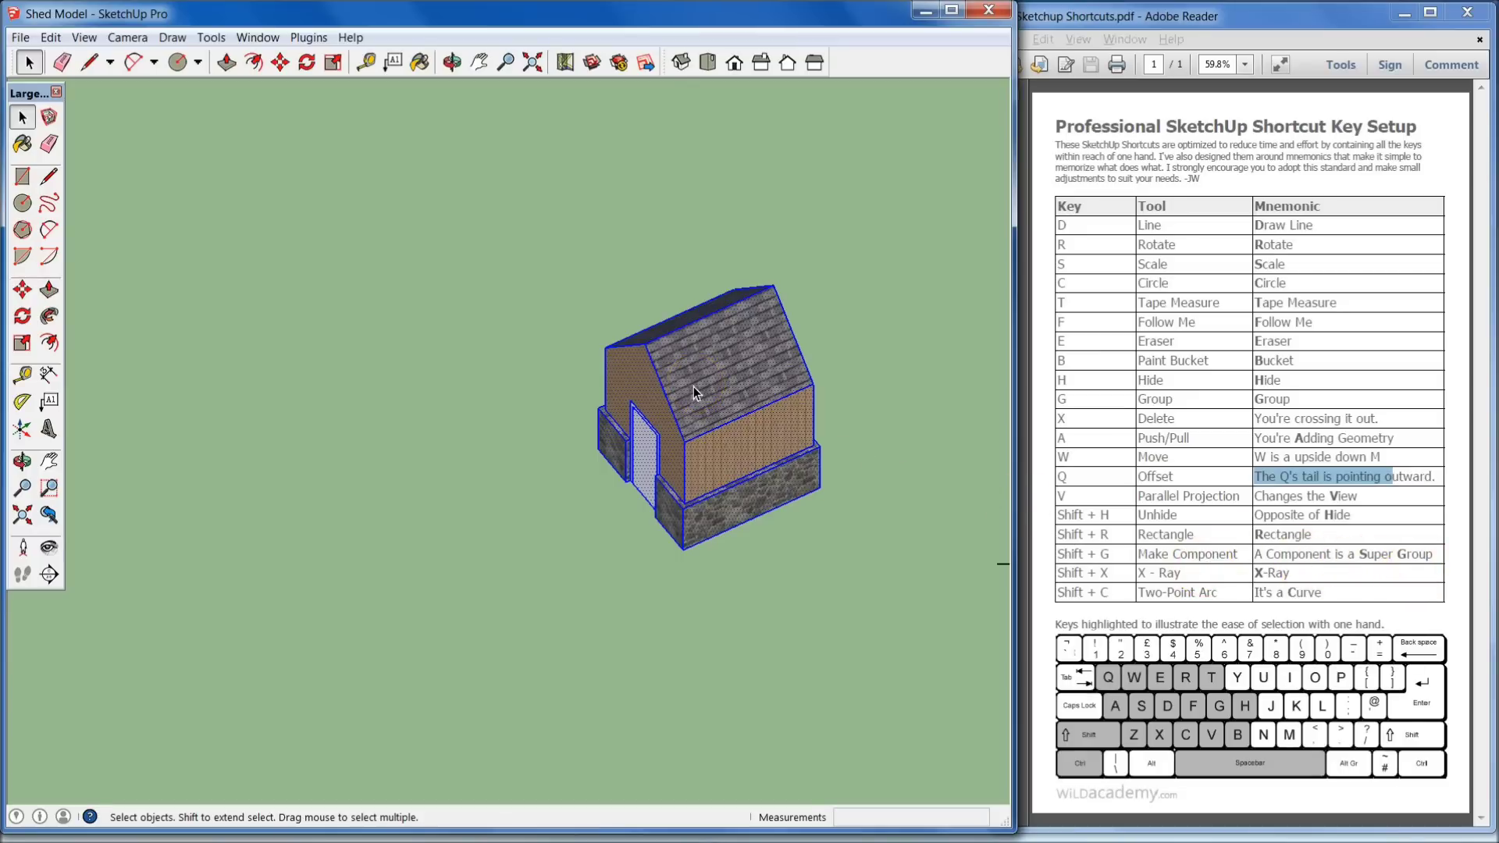
key("shift+g")
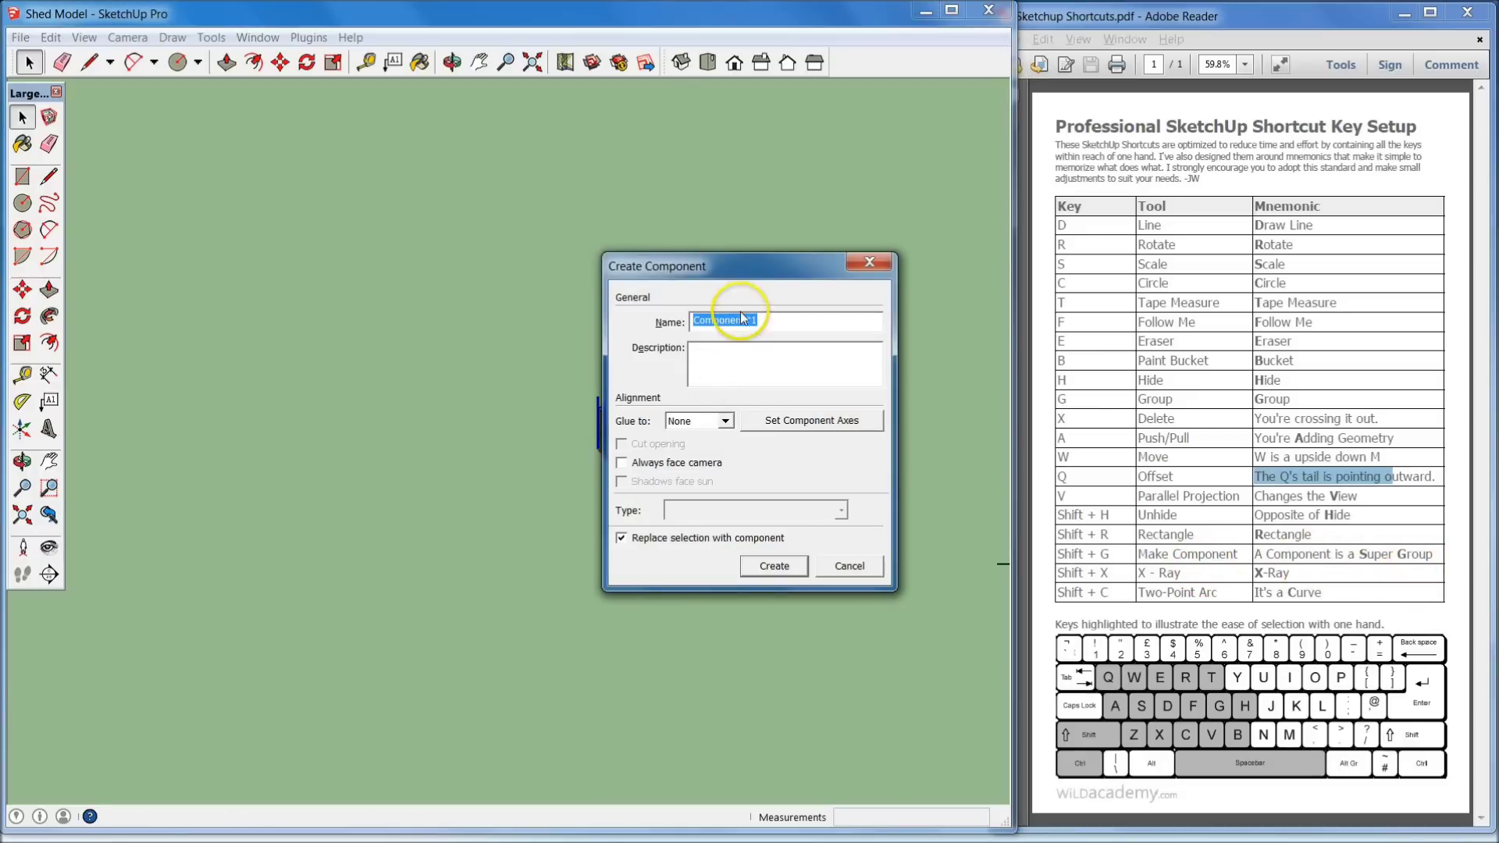
left_click_drag(734, 264, 346, 237)
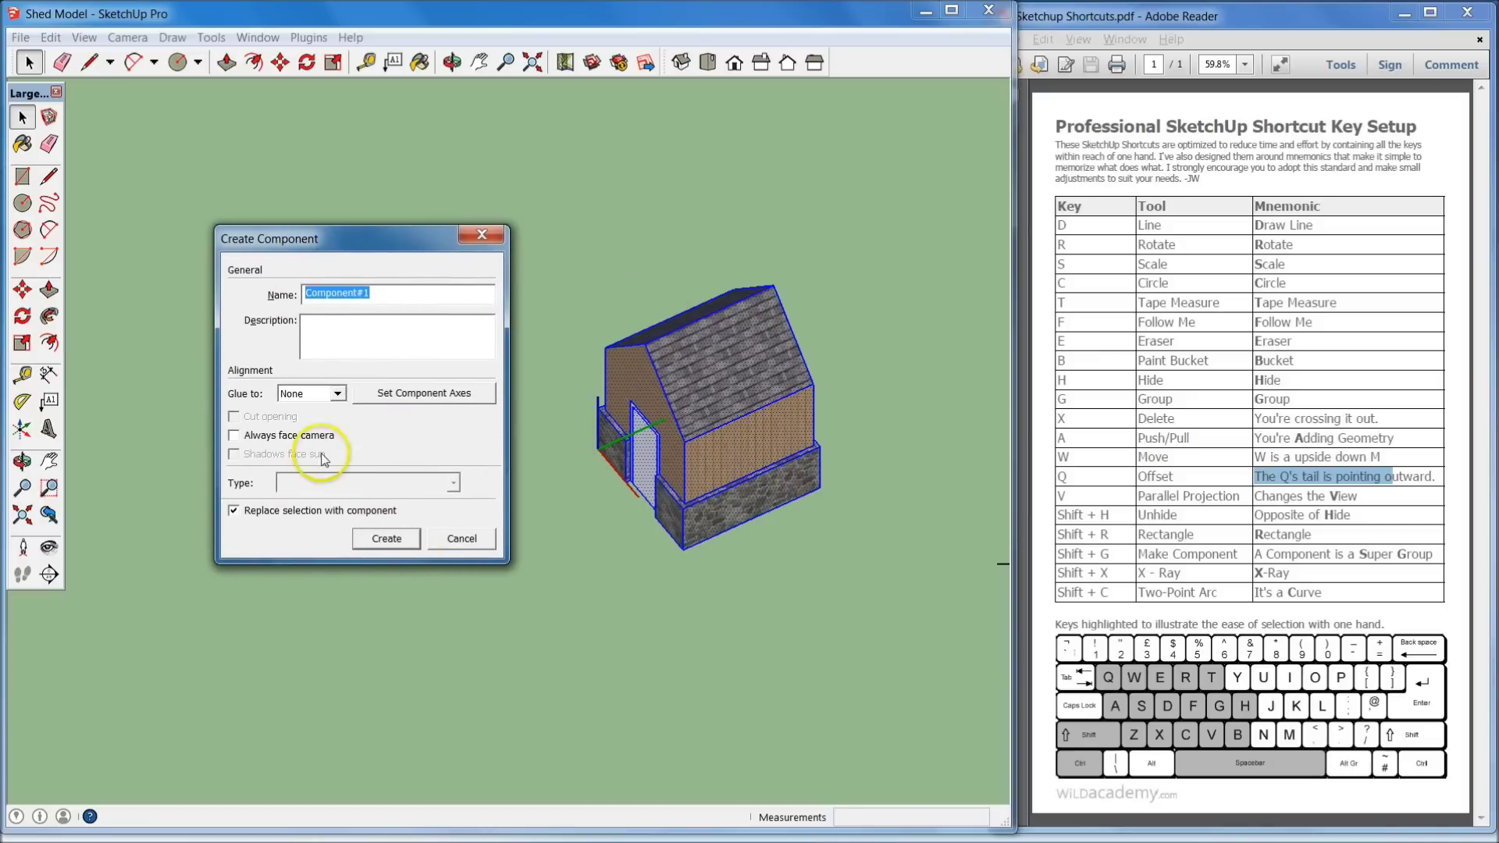
left_click(473, 539)
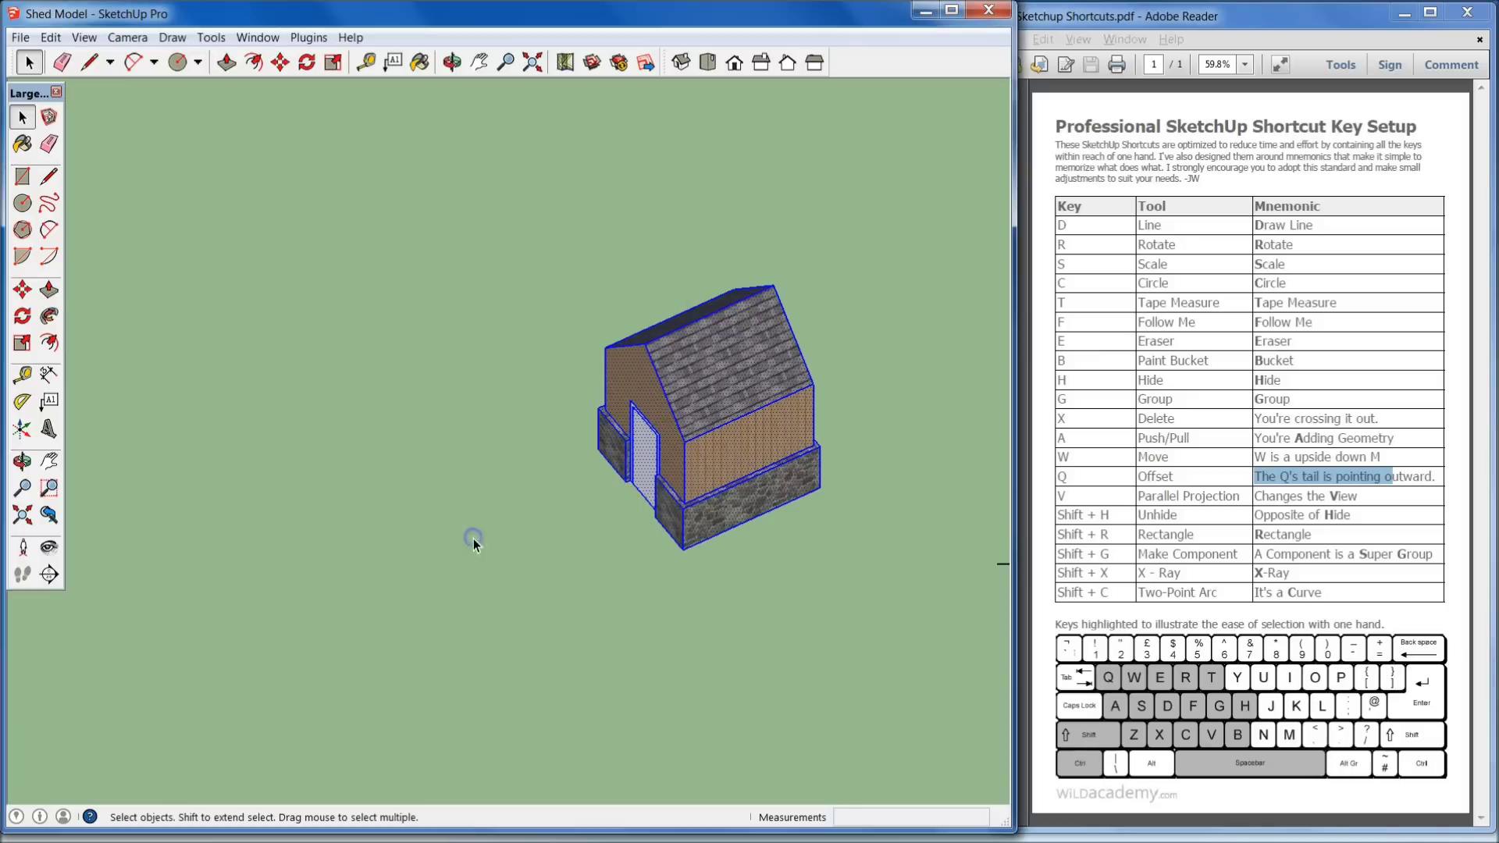
left_click(583, 567)
middle_click_drag(715, 427, 421, 328)
key("space")
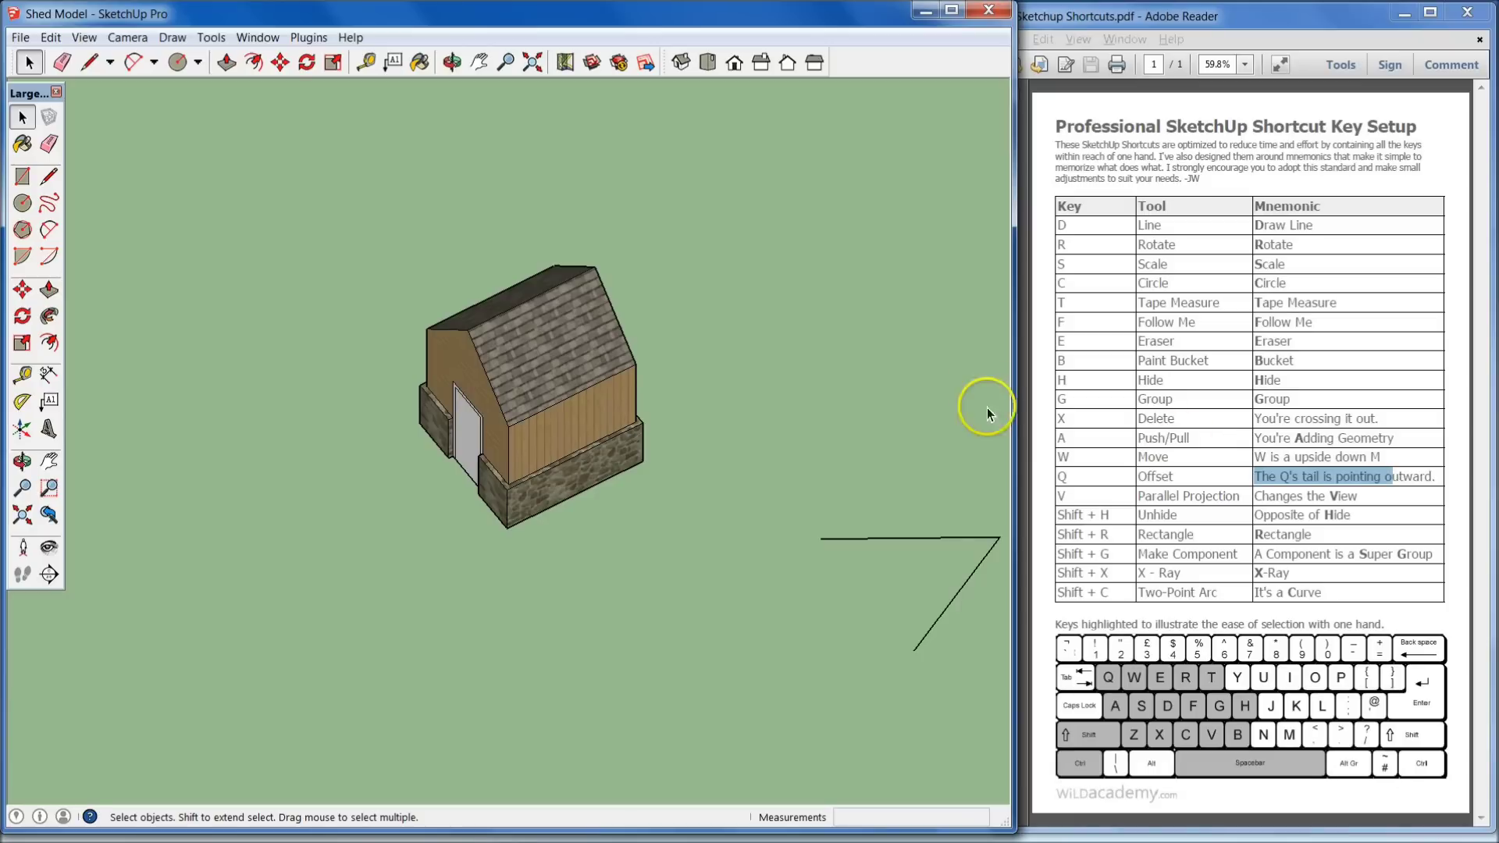
scroll(385, 469, "up", 3)
Tape-measure from the shed's base edge (about 6' 7 13/16"), then orbit to the front.
middle_click_drag(496, 494, 612, 469)
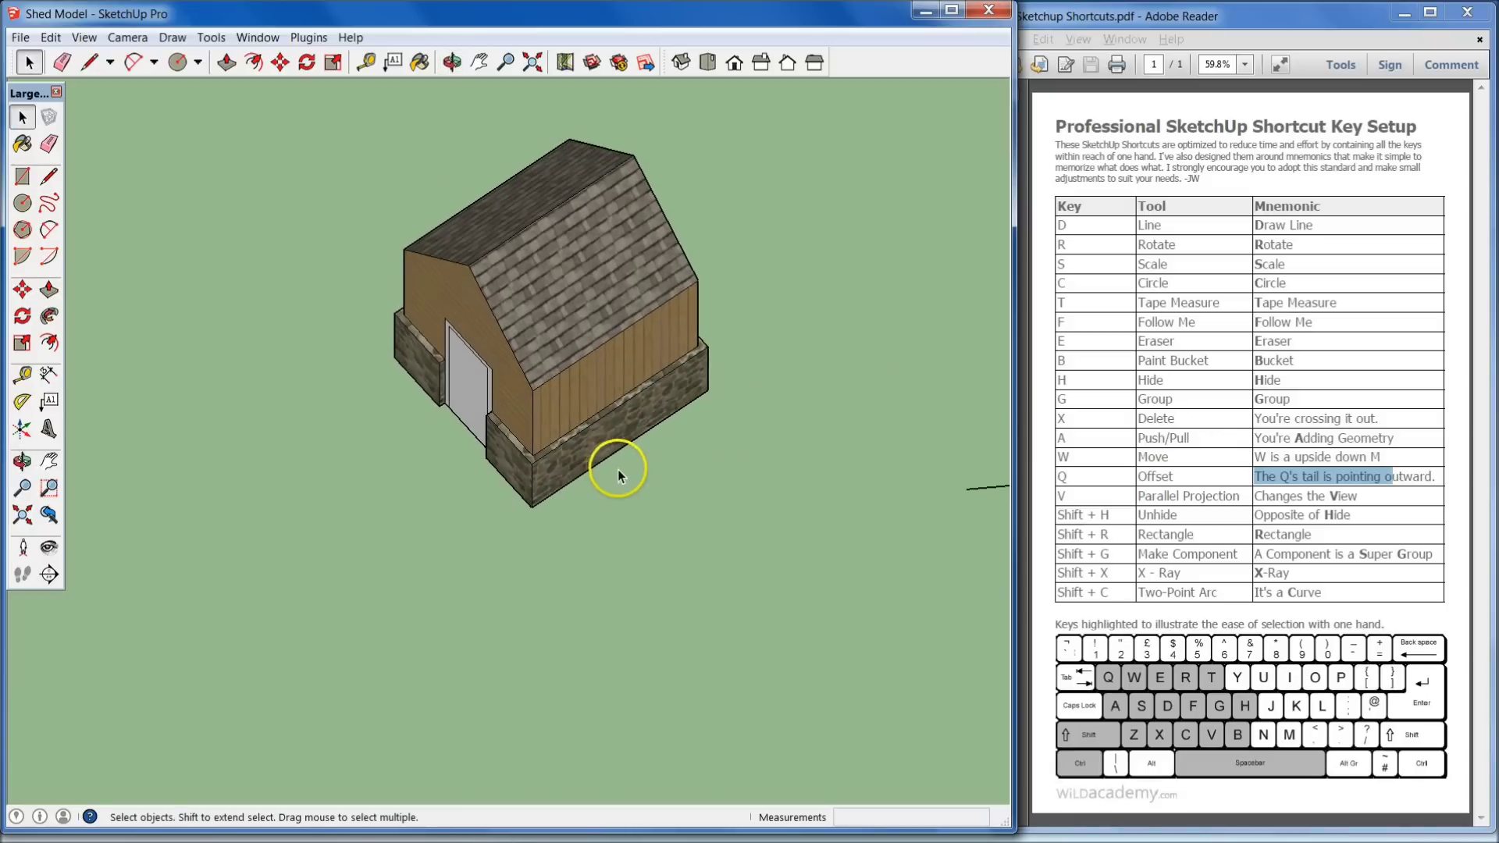
key("t")
left_click(619, 450)
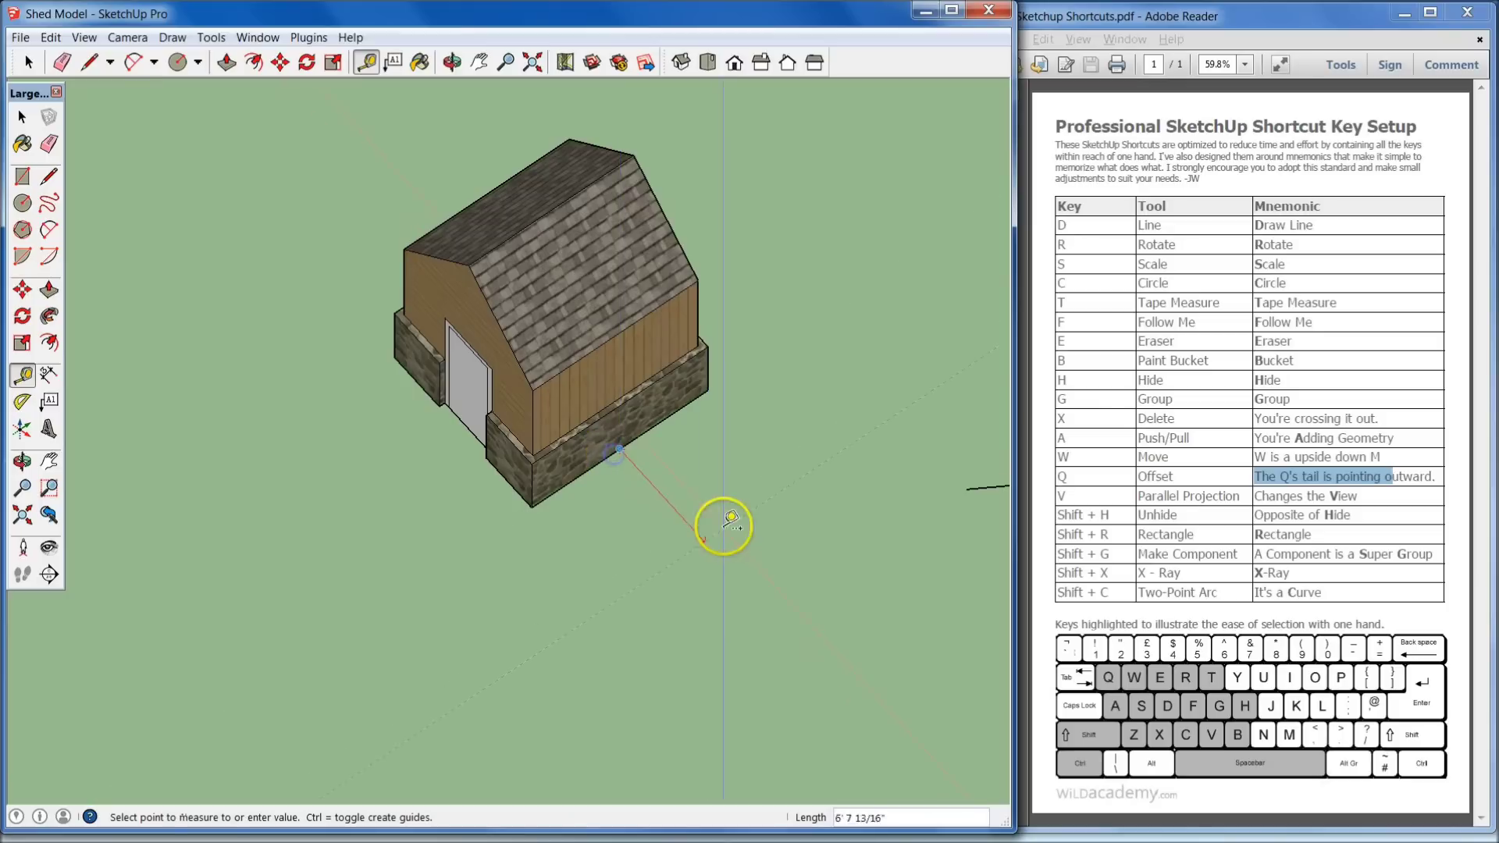
left_click(759, 565)
middle_click_drag(759, 566, 1057, 625)
middle_click_drag(948, 589, 638, 531)
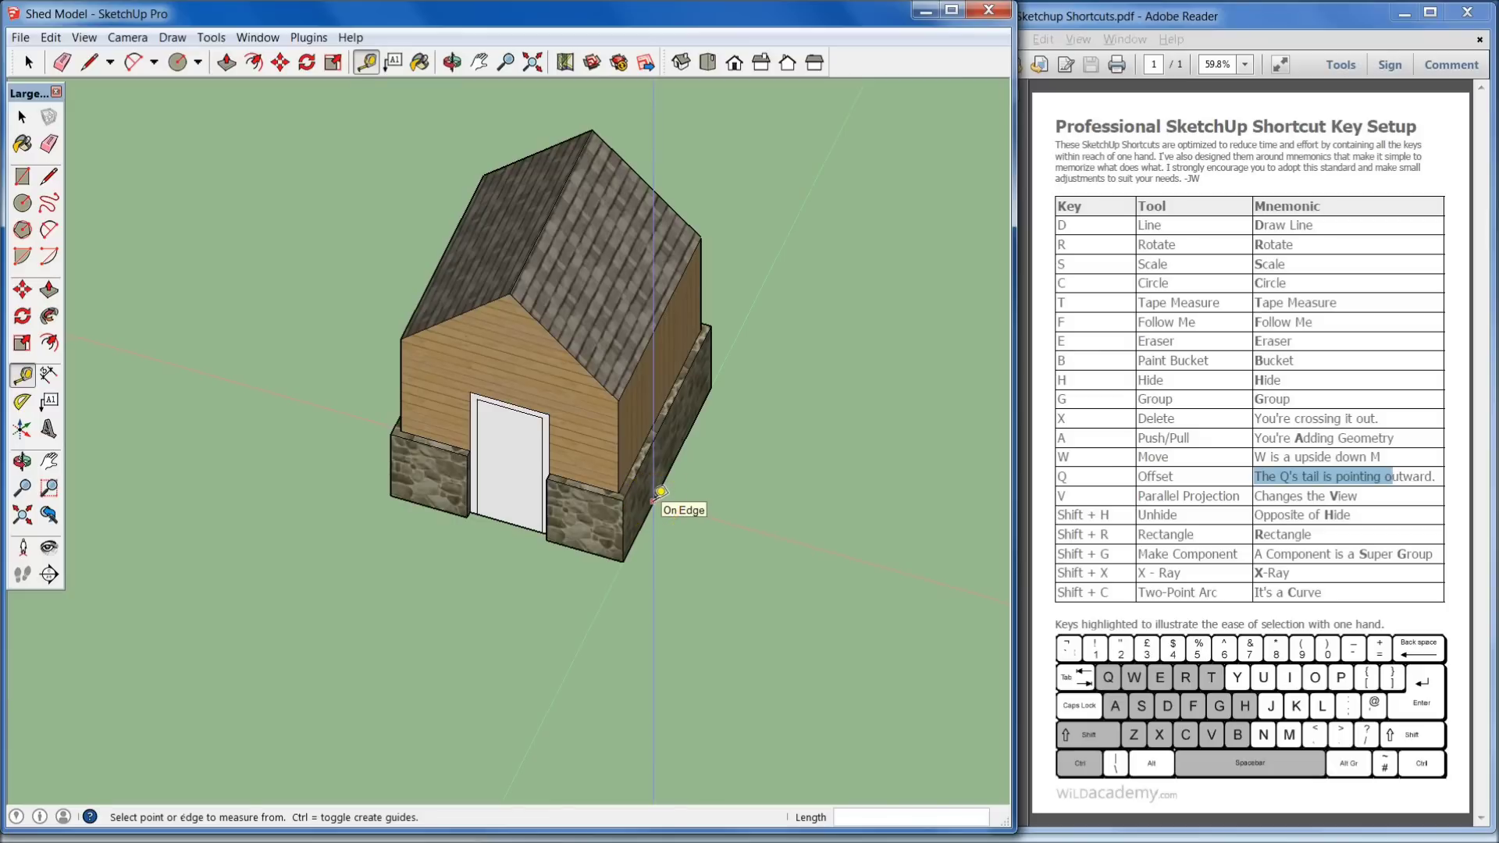
left_click(257, 37)
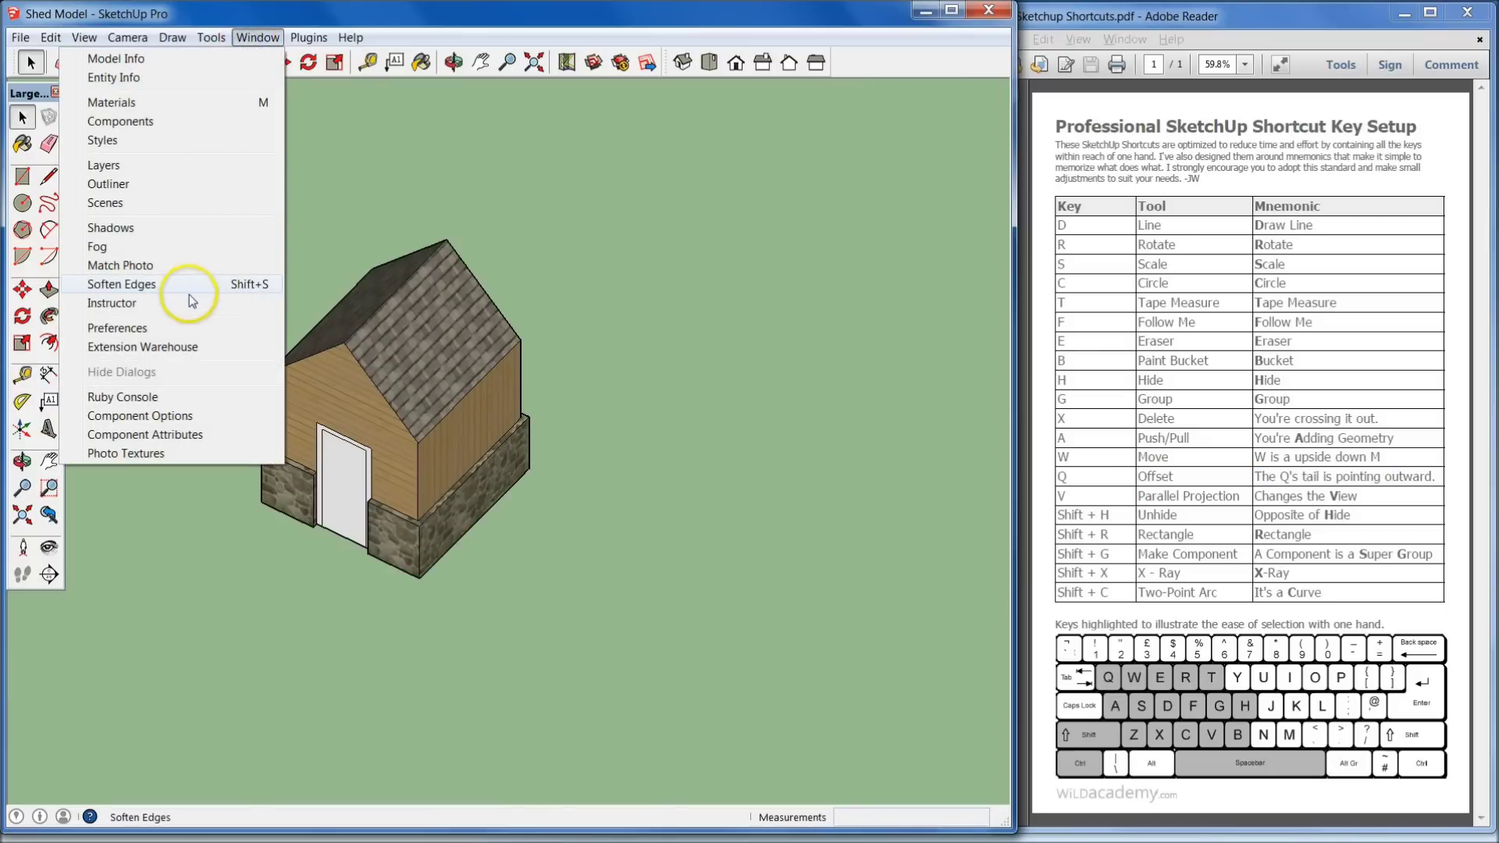
Open Preferences on the Shortcuts page, move the window up, and focus the Filter field.
left_click(183, 328)
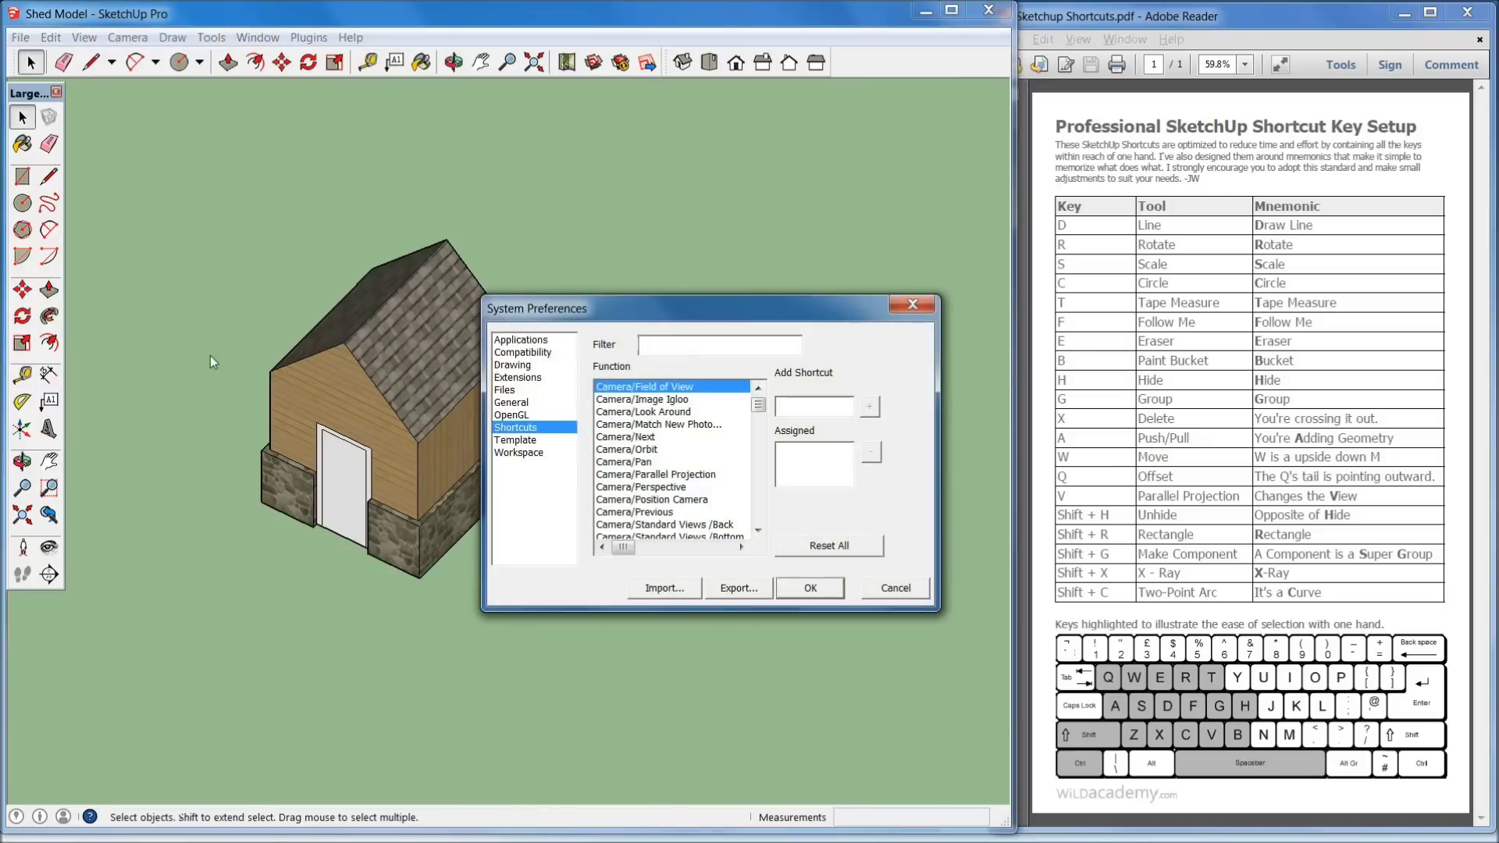
left_click_drag(783, 298, 800, 211)
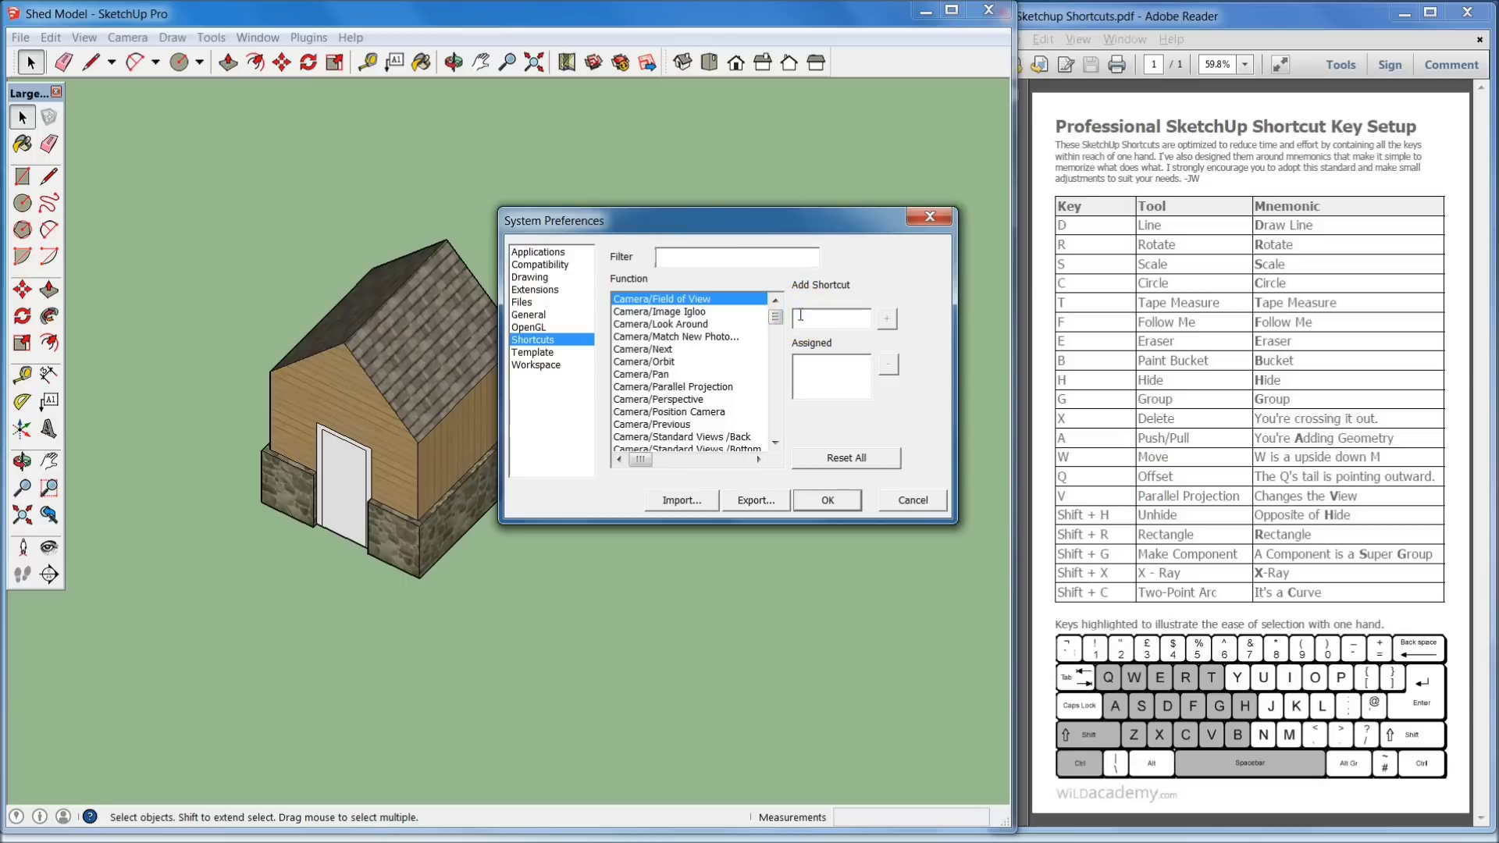
left_click(687, 256)
Export the shortcut preferences to the Desktop as 'Standard Shortcuts' .dat file.
left_click(756, 500)
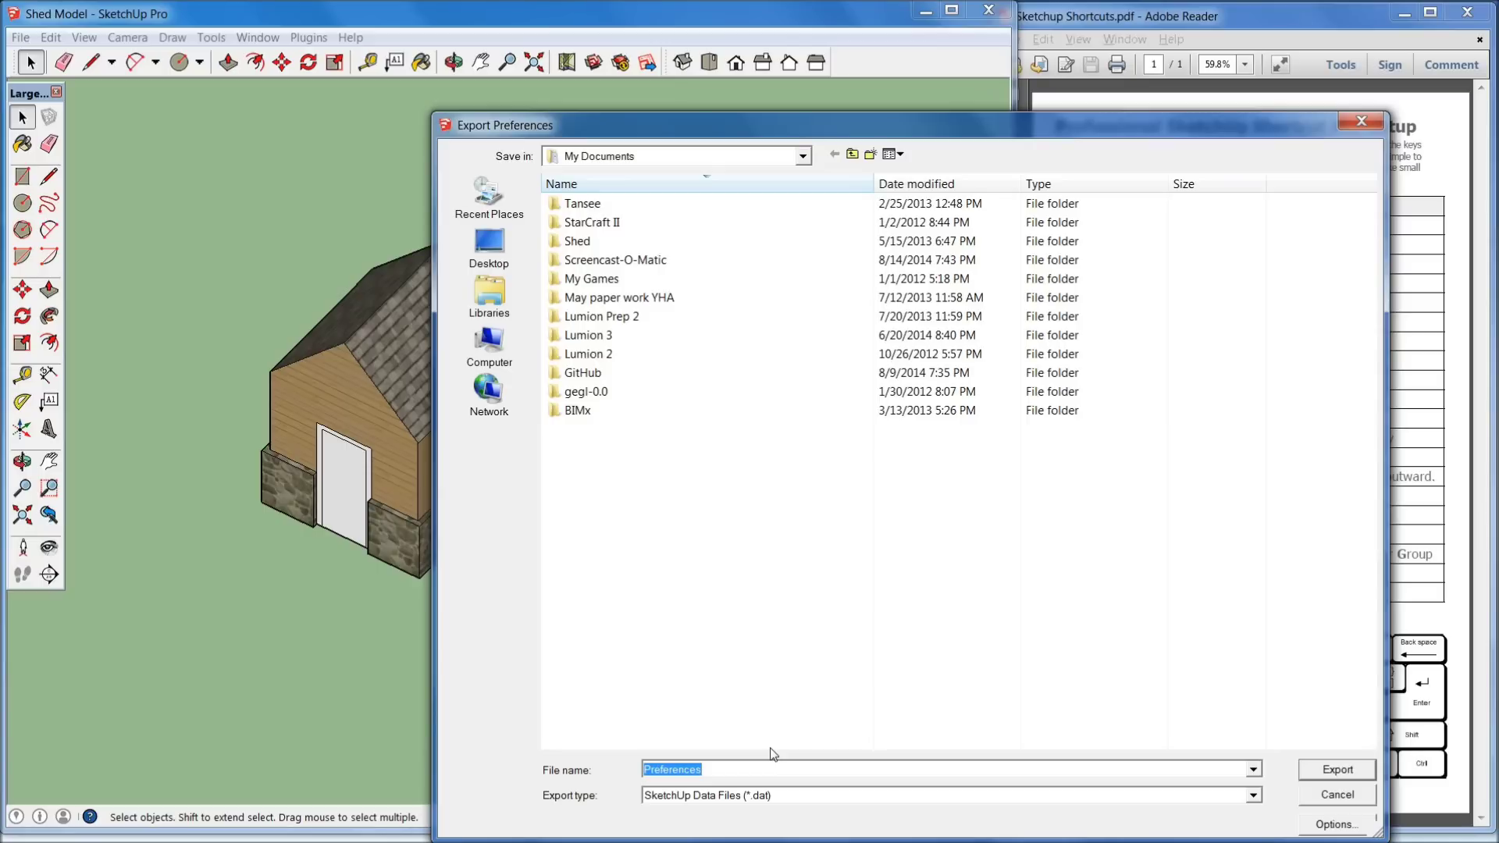
type("Standard Shortcuts")
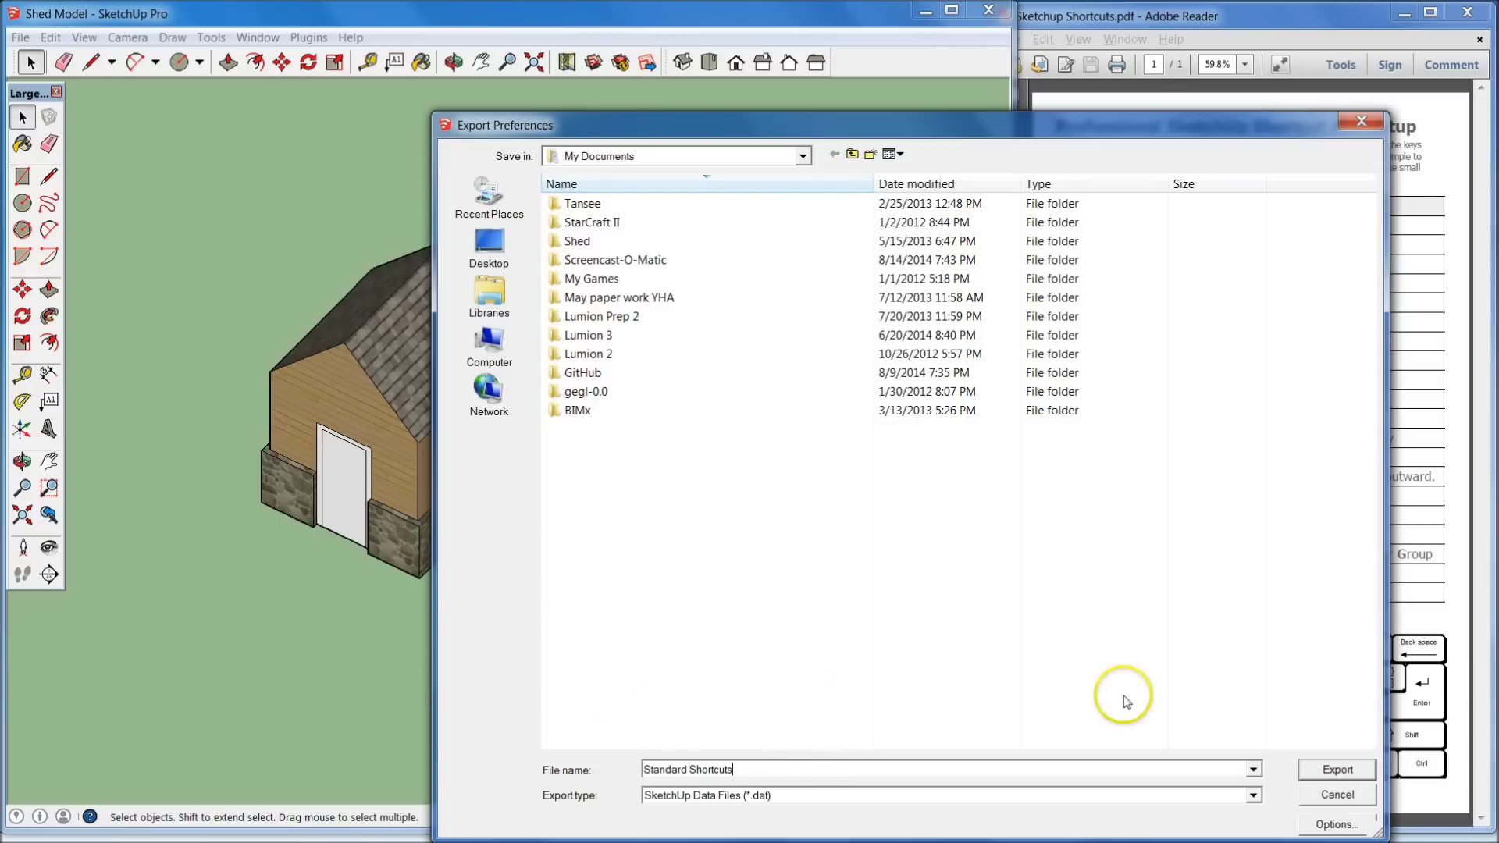
left_click(490, 244)
left_click(1336, 769)
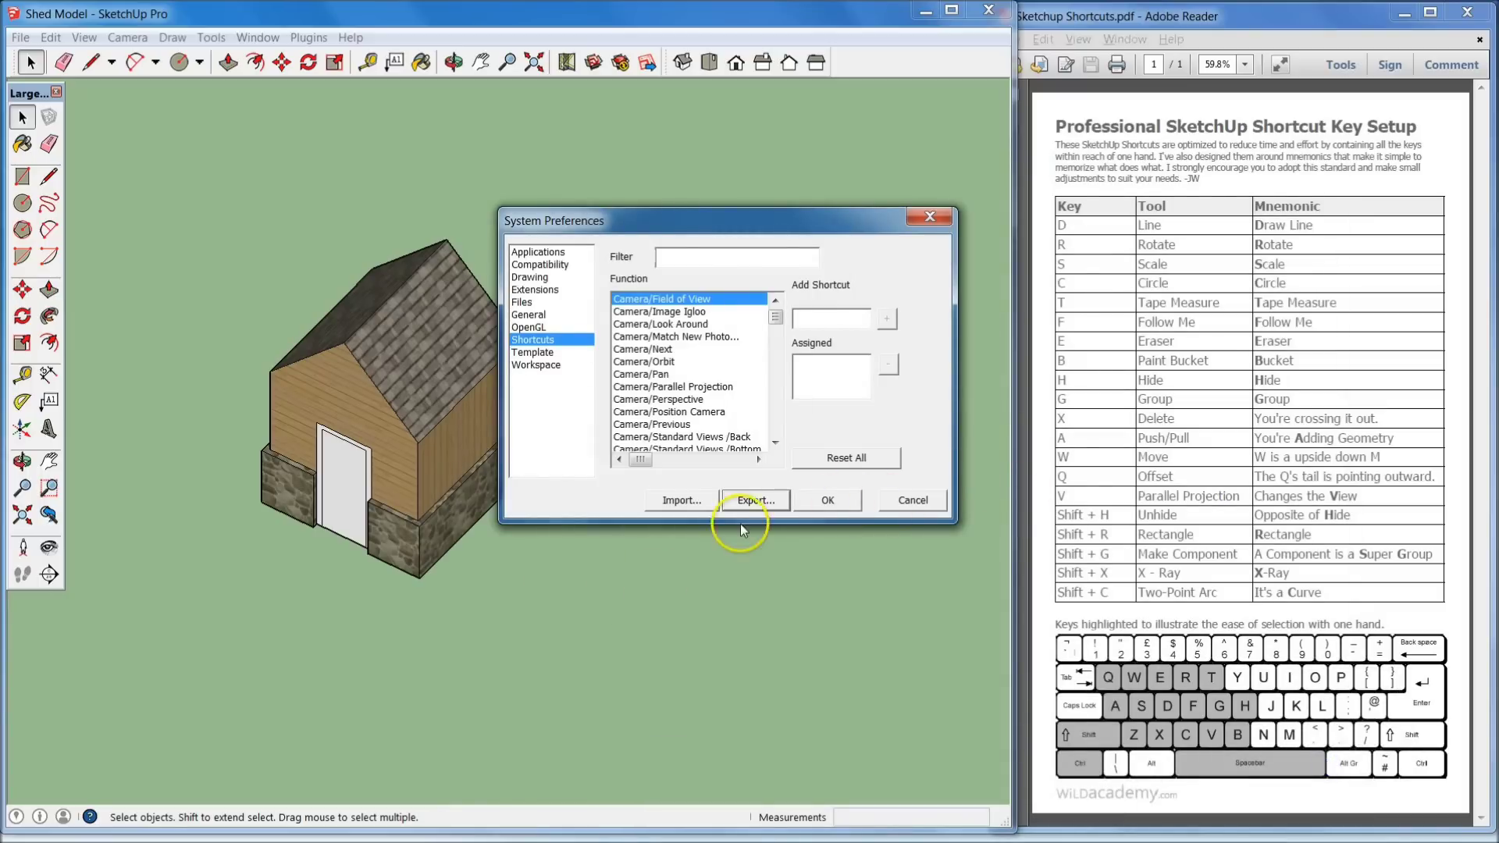
Import the Standard Shortcuts.dat preferences file from the desktop into SketchUp.
left_click(675, 501)
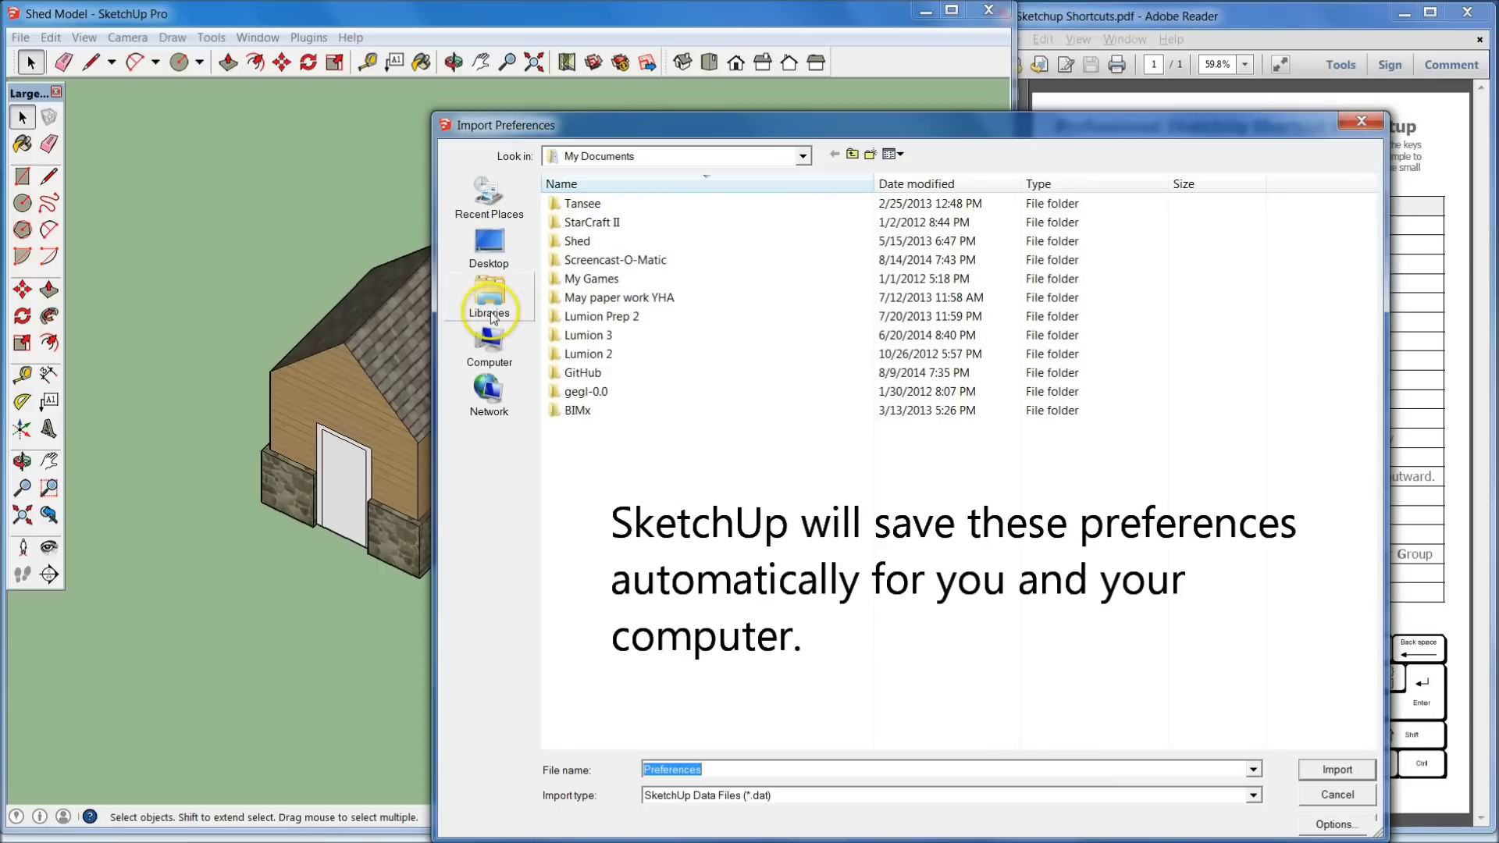
left_click(490, 249)
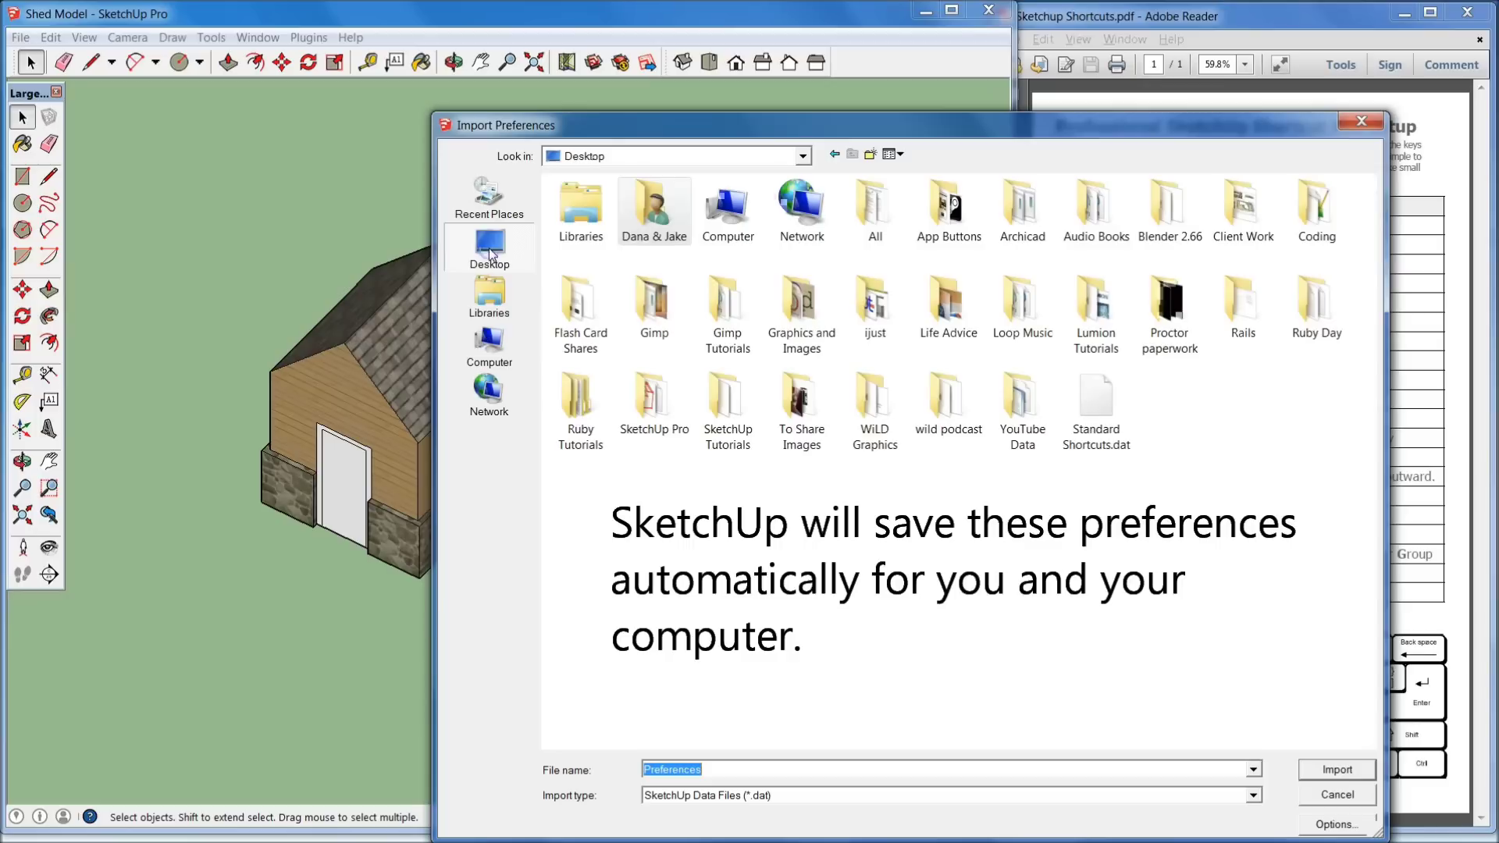
left_click(1103, 412)
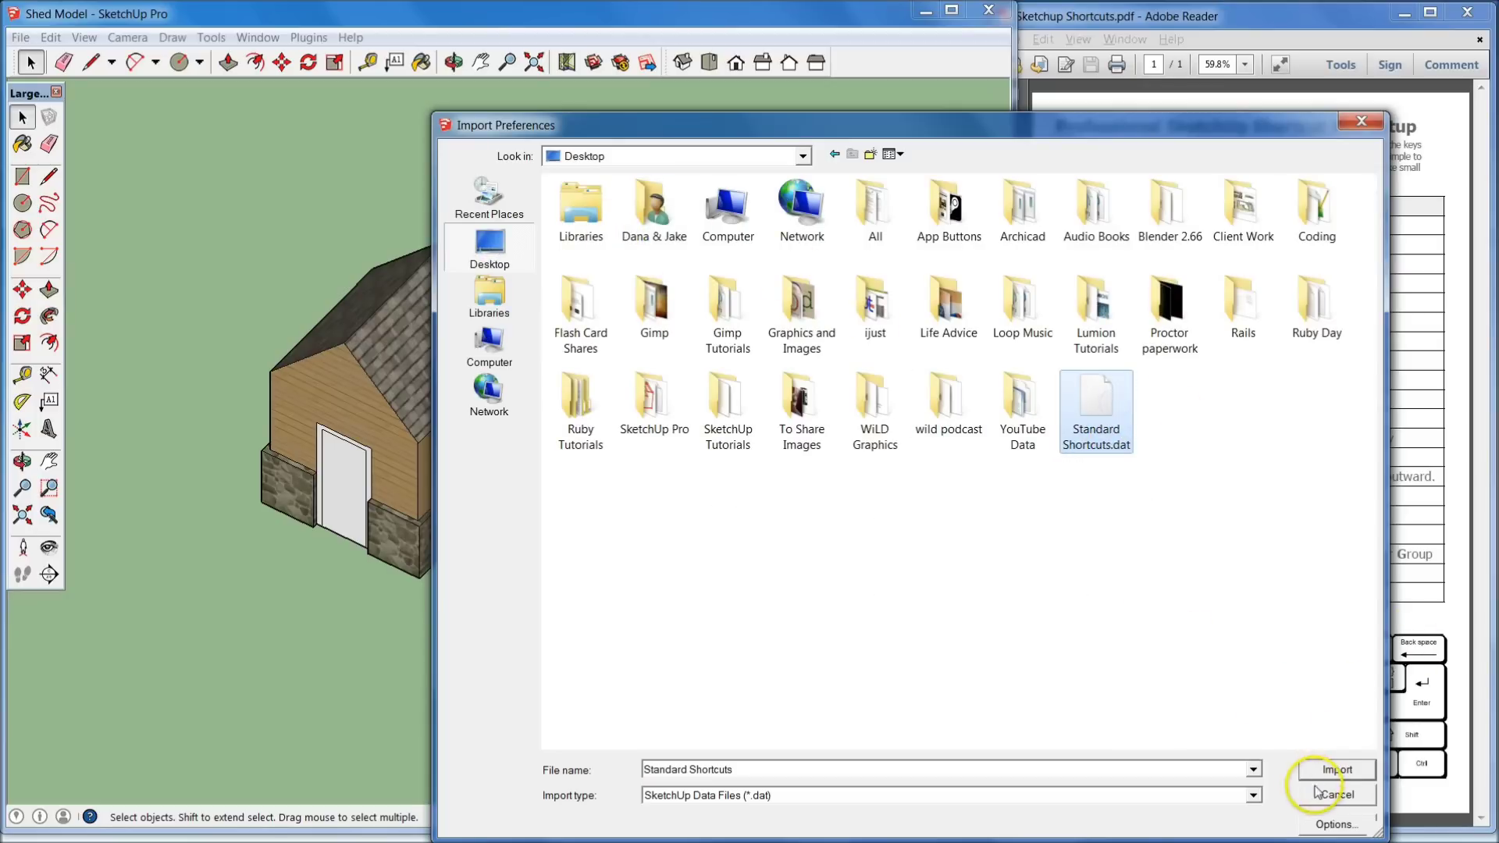
left_click(1328, 768)
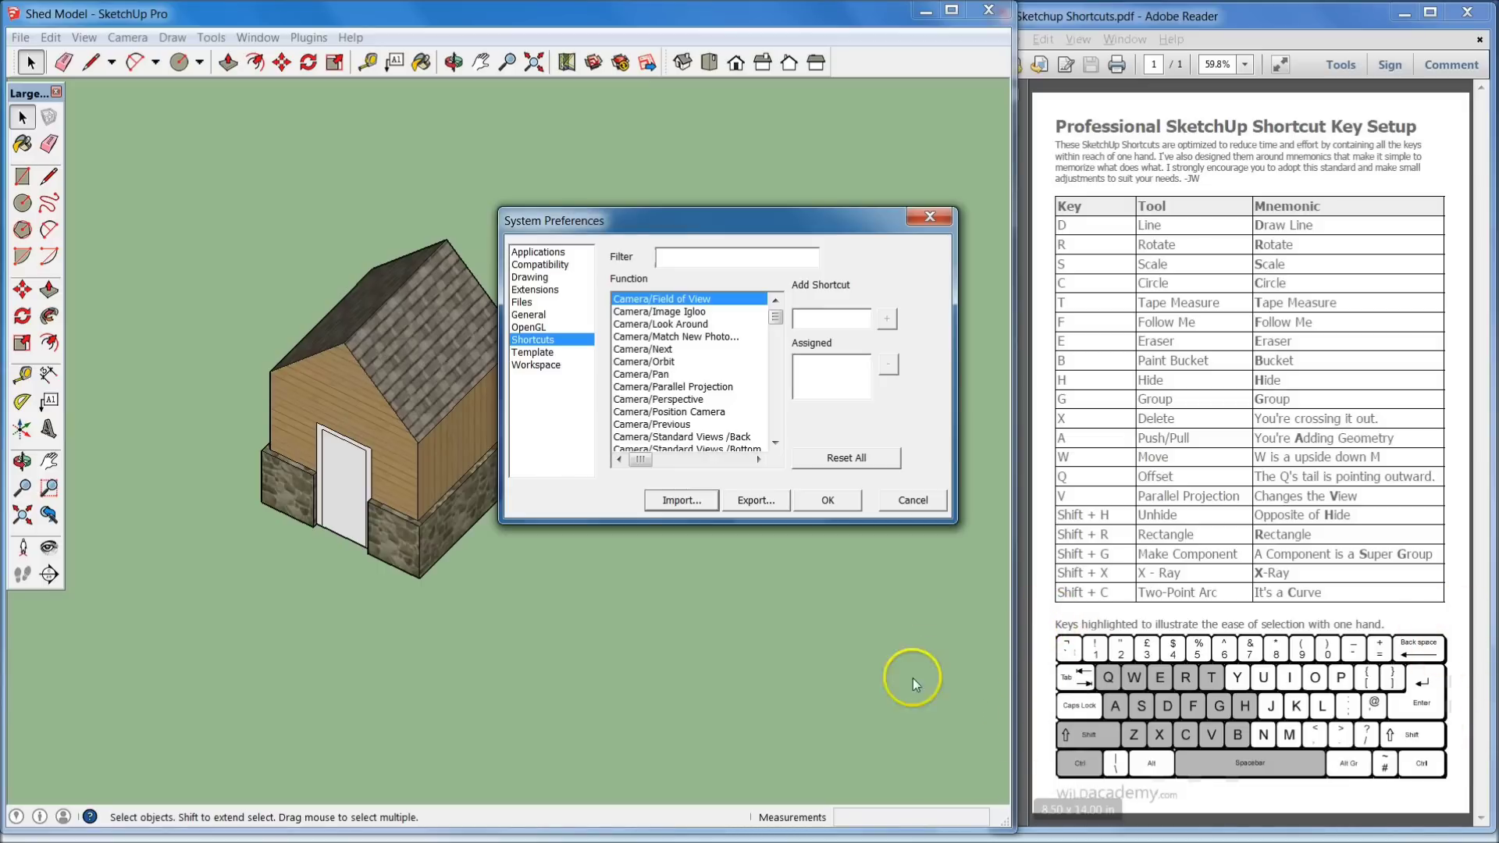
Glance at the Amazon keyboard page, then close the preferences without saving changes.
key("alt+Tab")
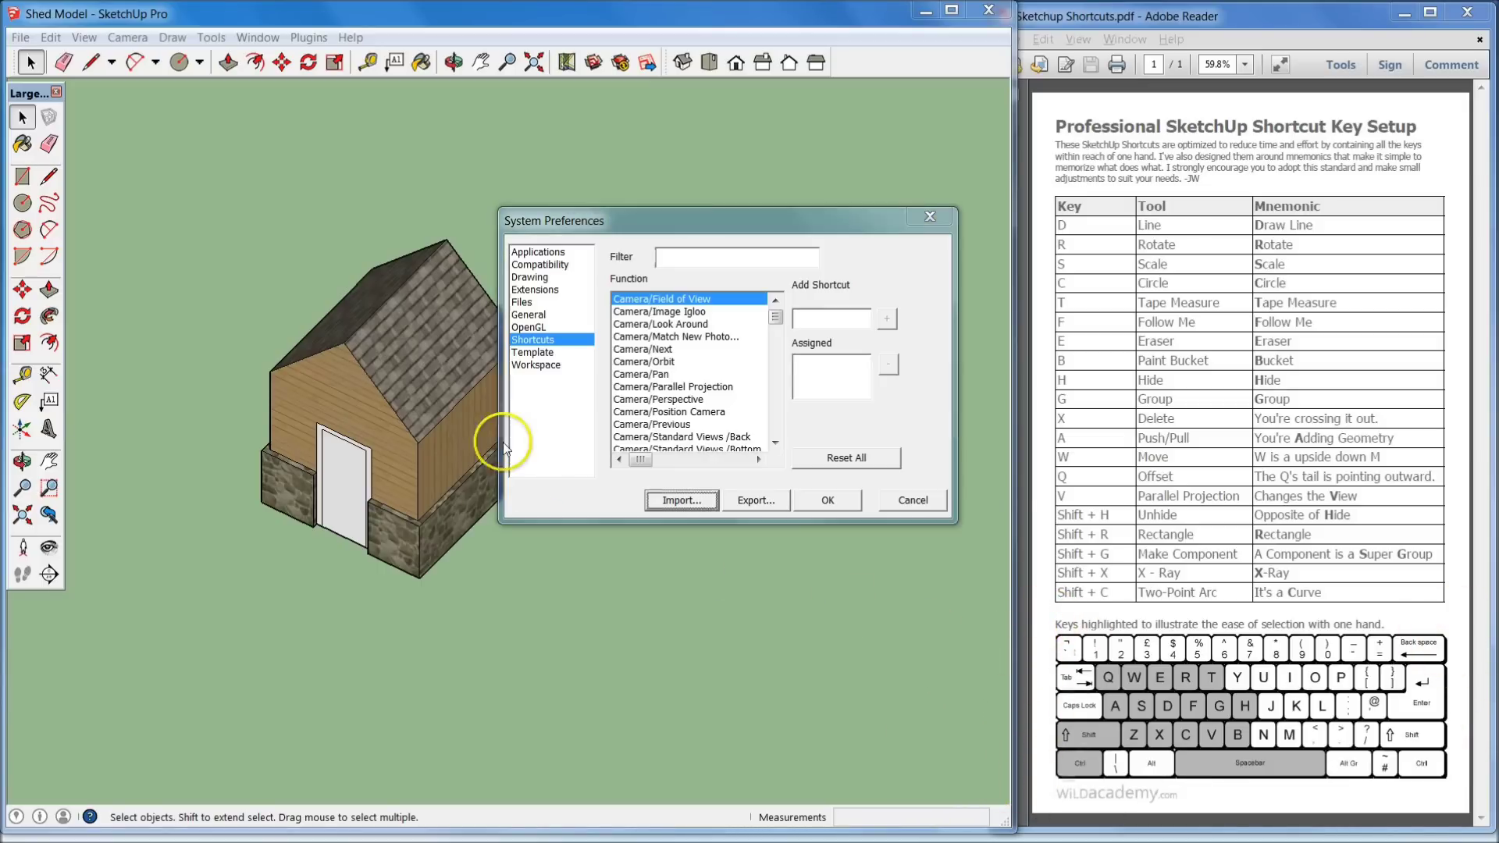
left_click(863, 441)
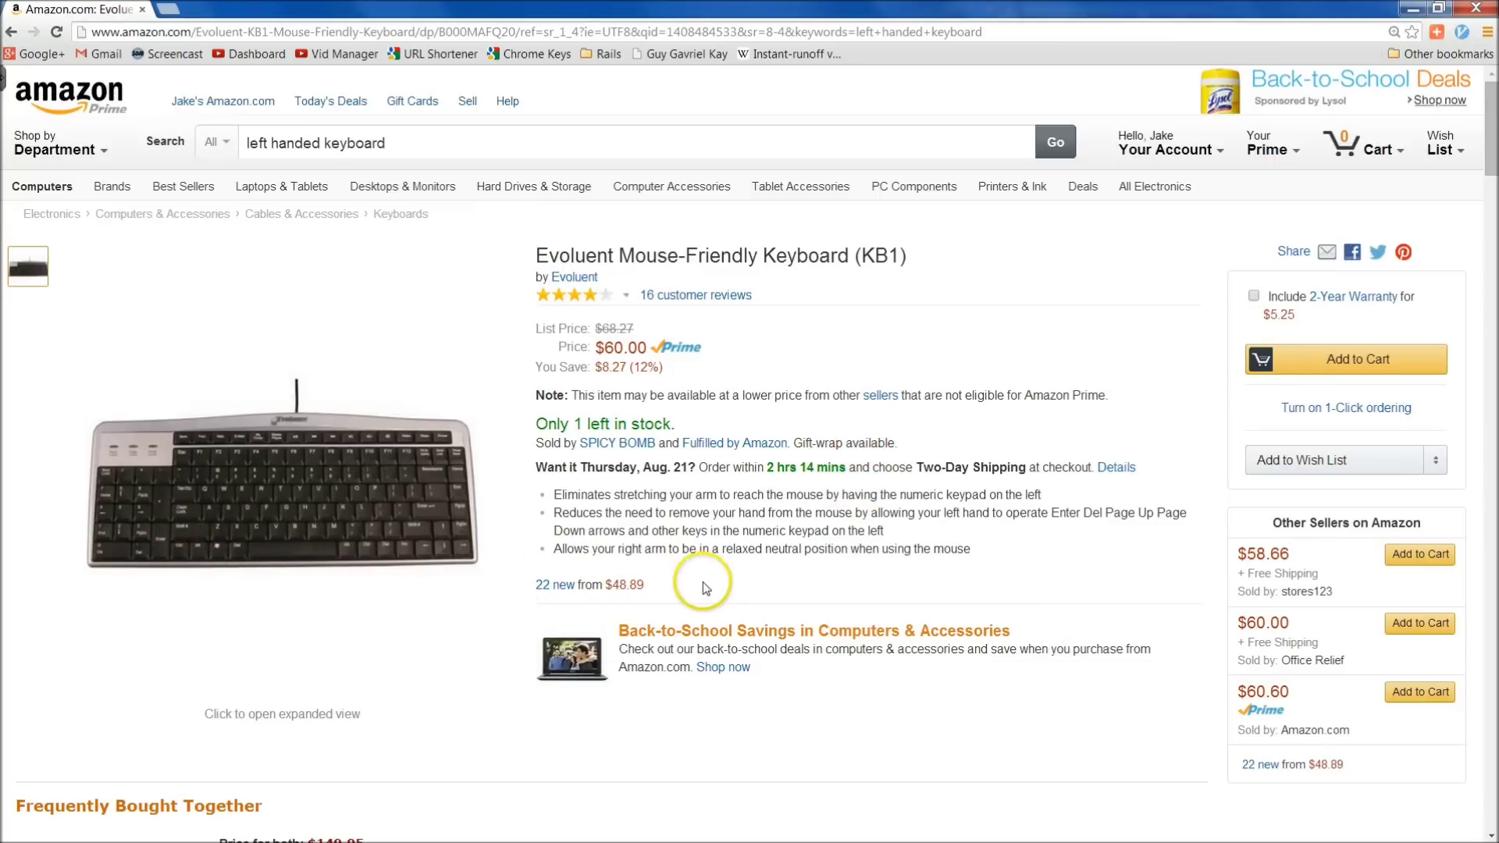
key("alt+Tab")
left_click(906, 498)
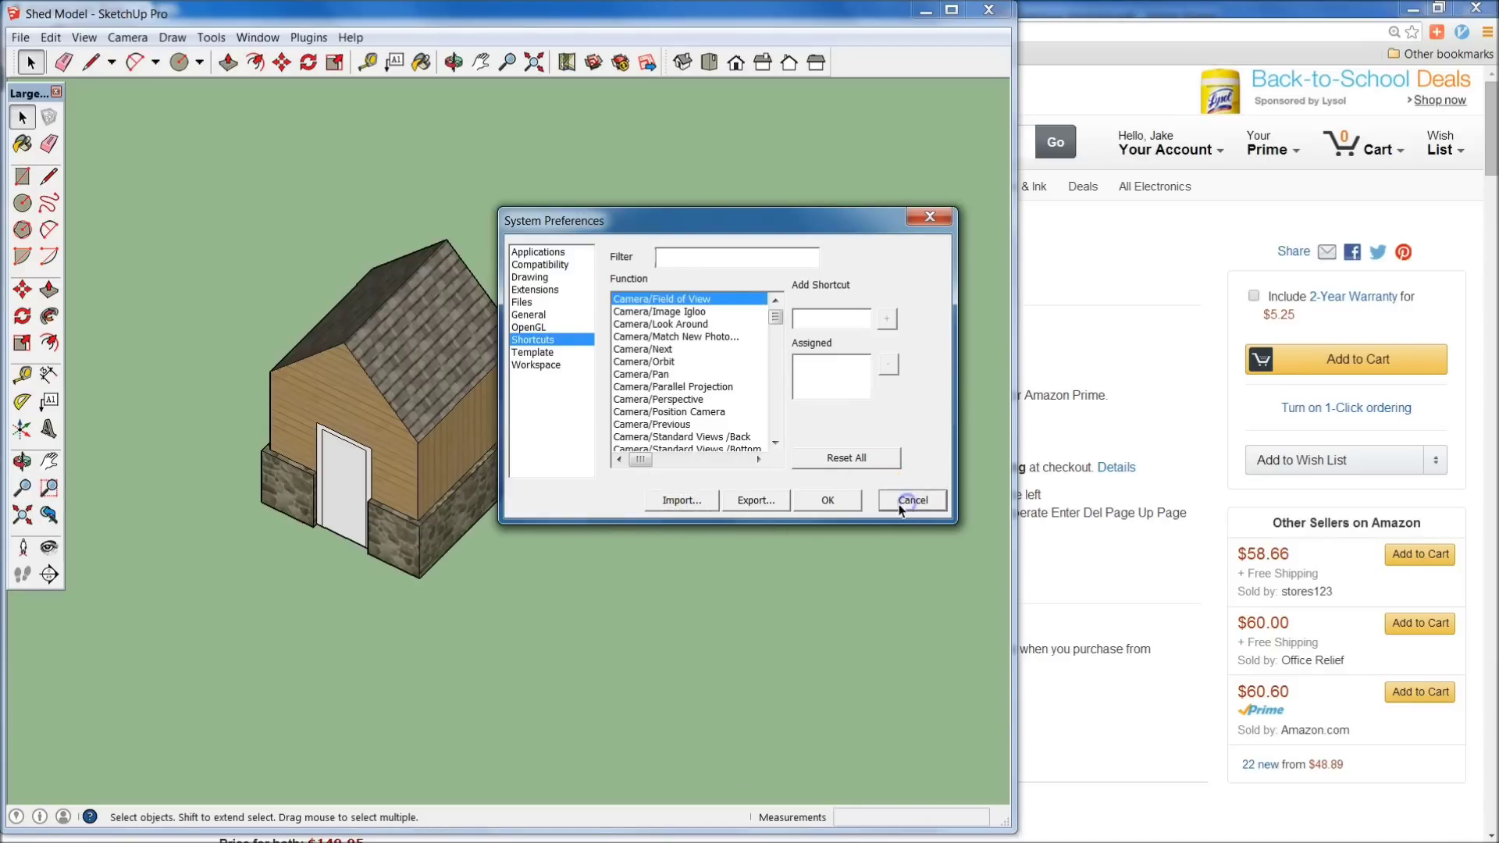
Push/Pull the stone base's side face outward, then remove that extension again.
key("p")
left_click_drag(473, 509, 651, 563)
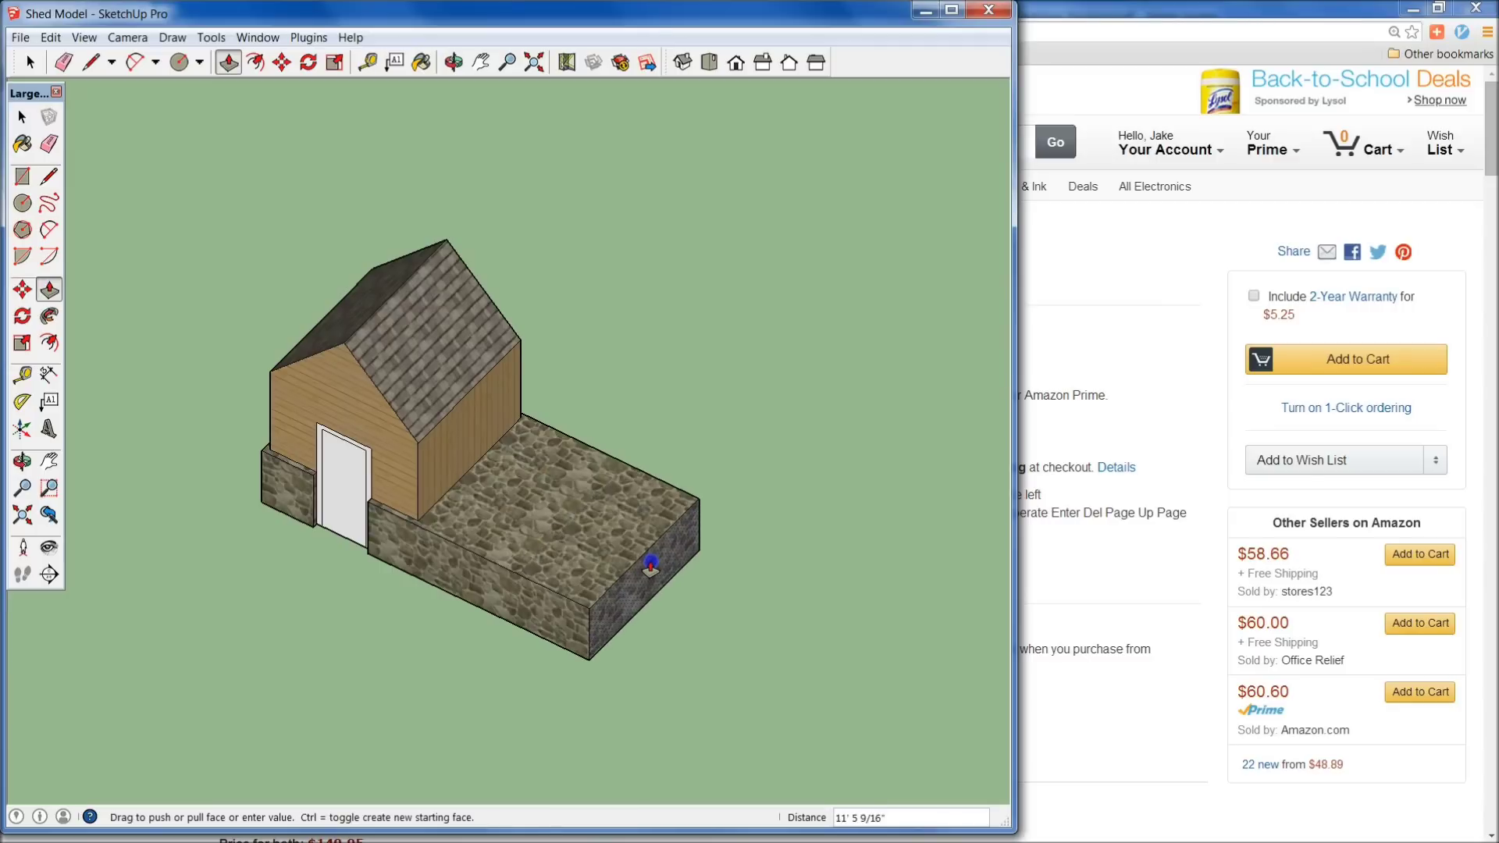
left_click(651, 564)
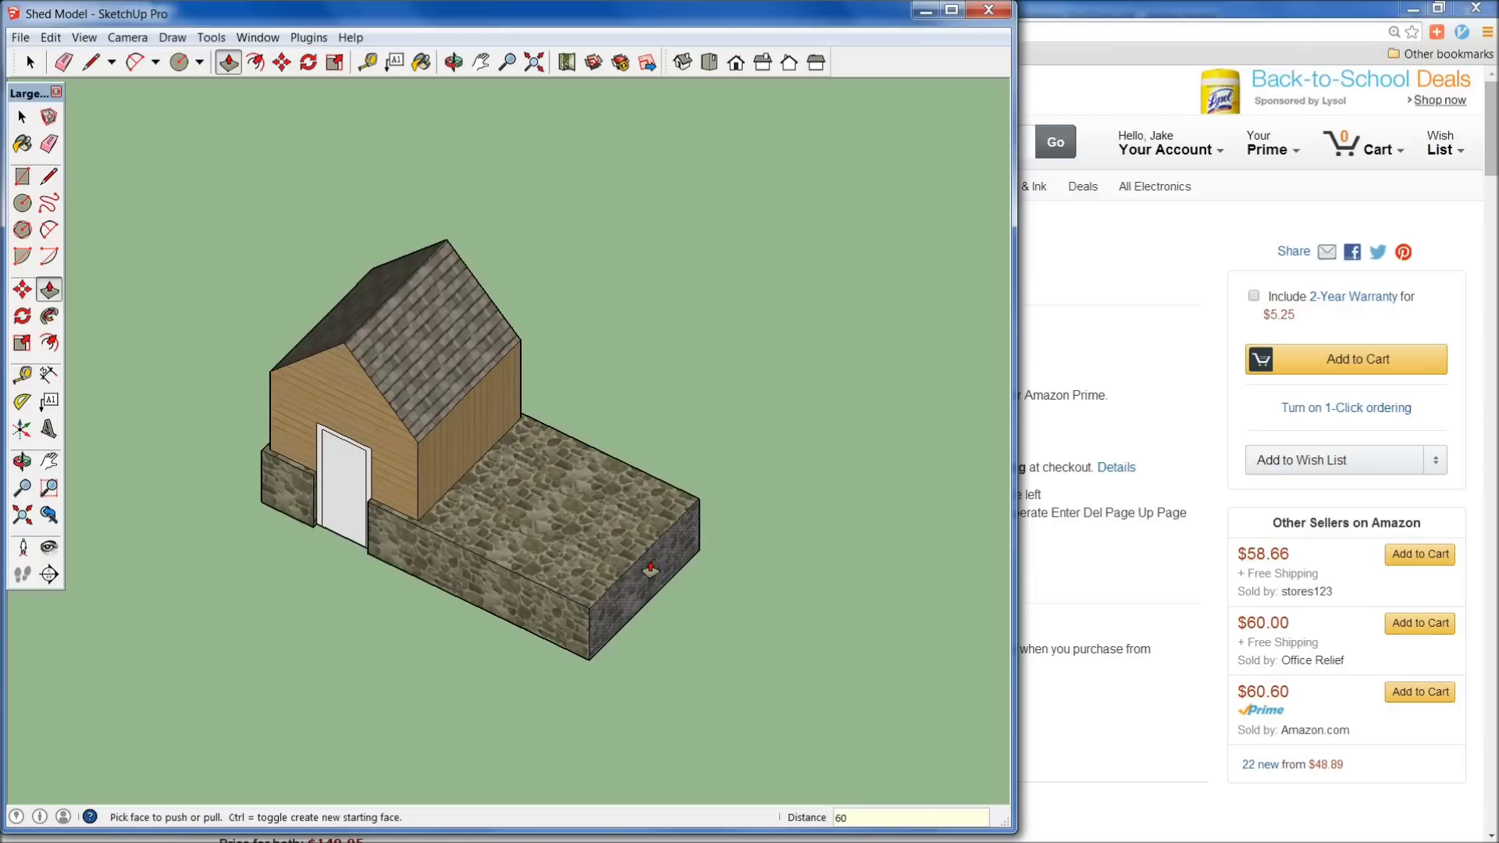
left_click(651, 568)
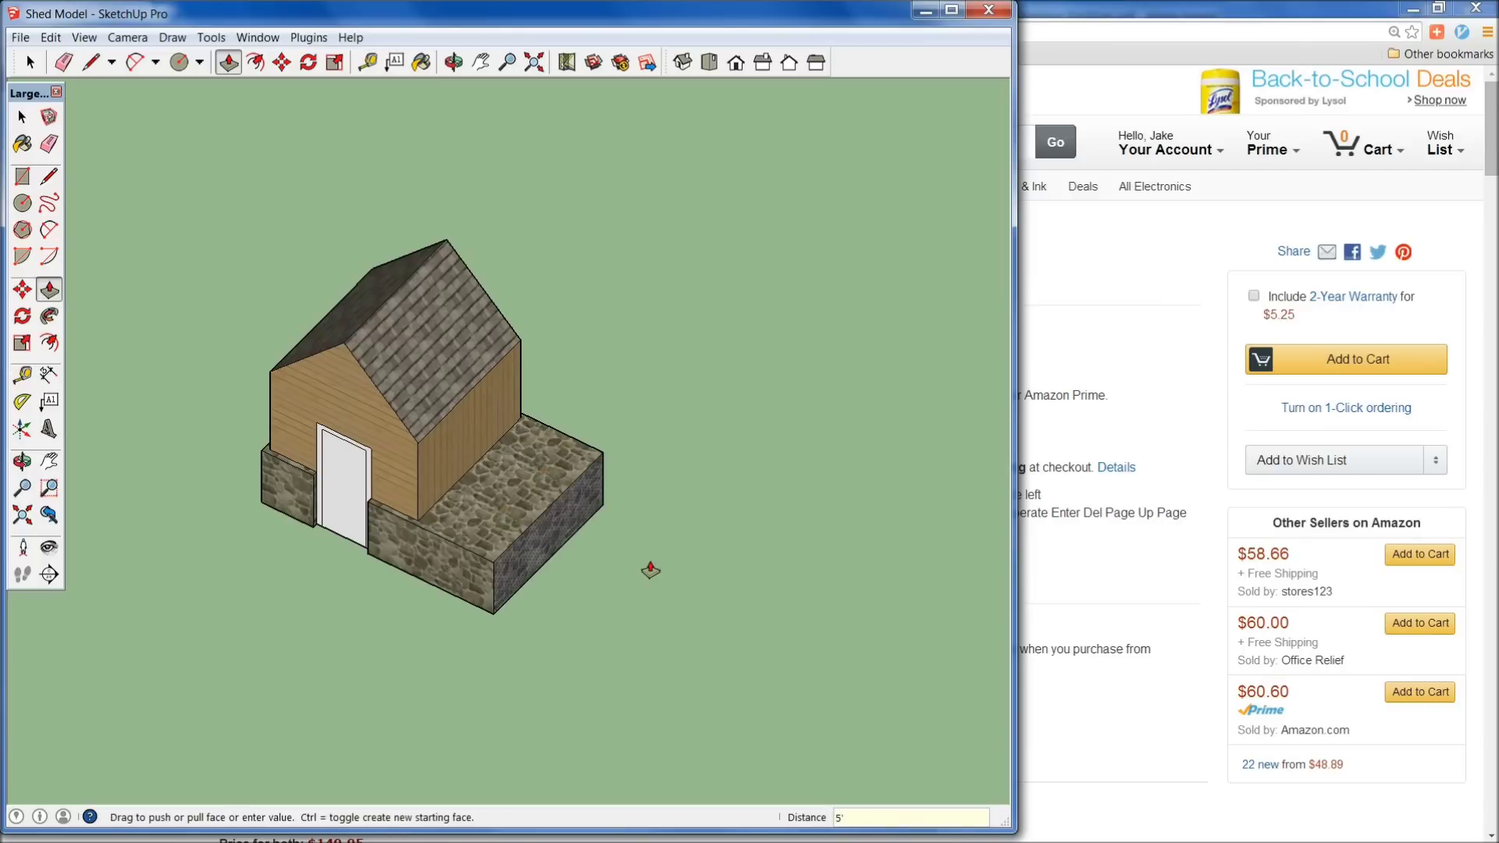
key("Escape")
left_click(576, 589)
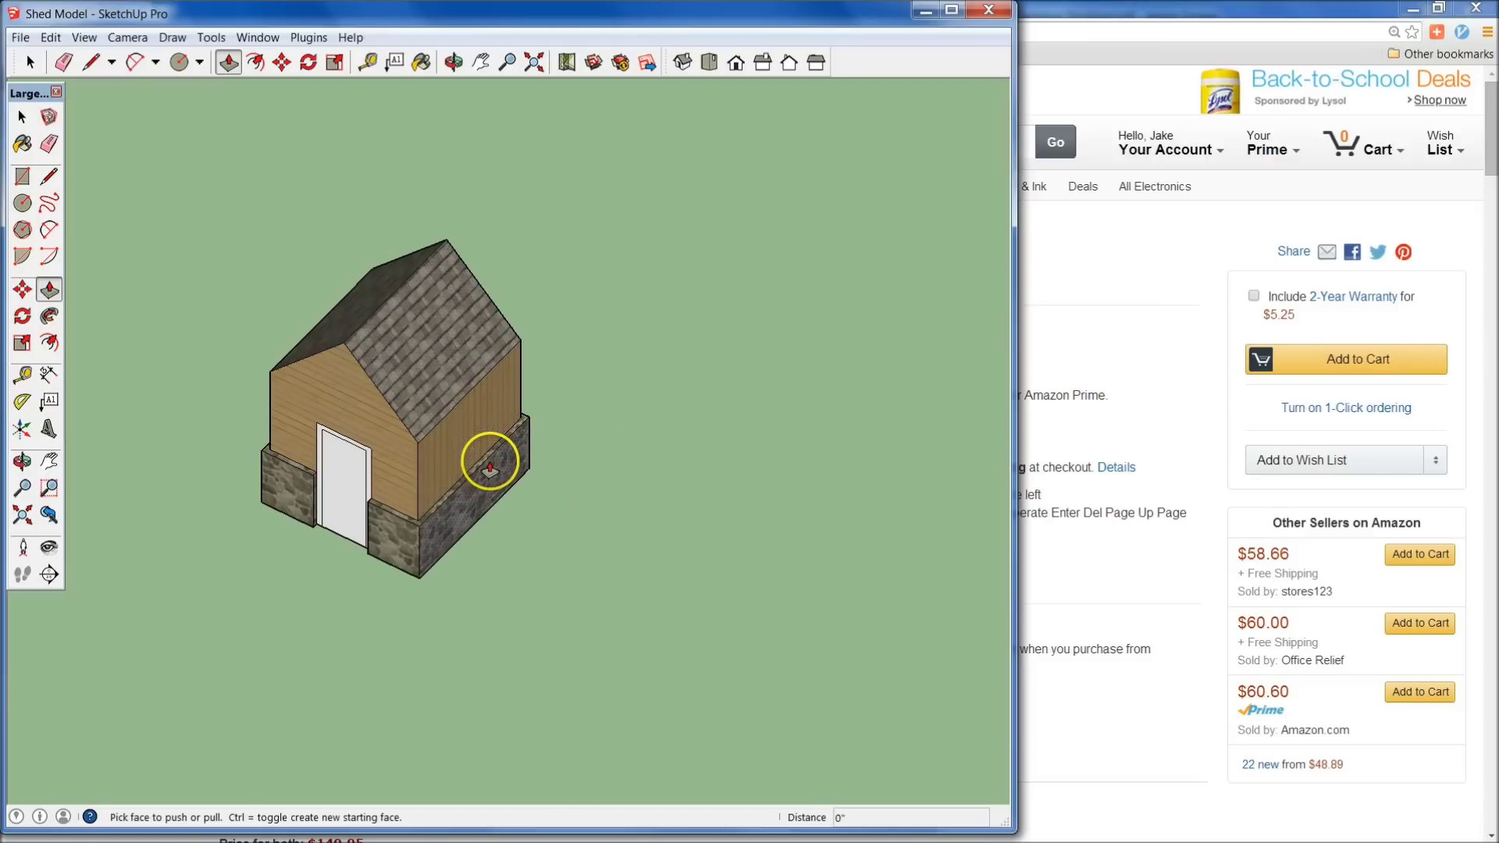
left_click(1024, 504)
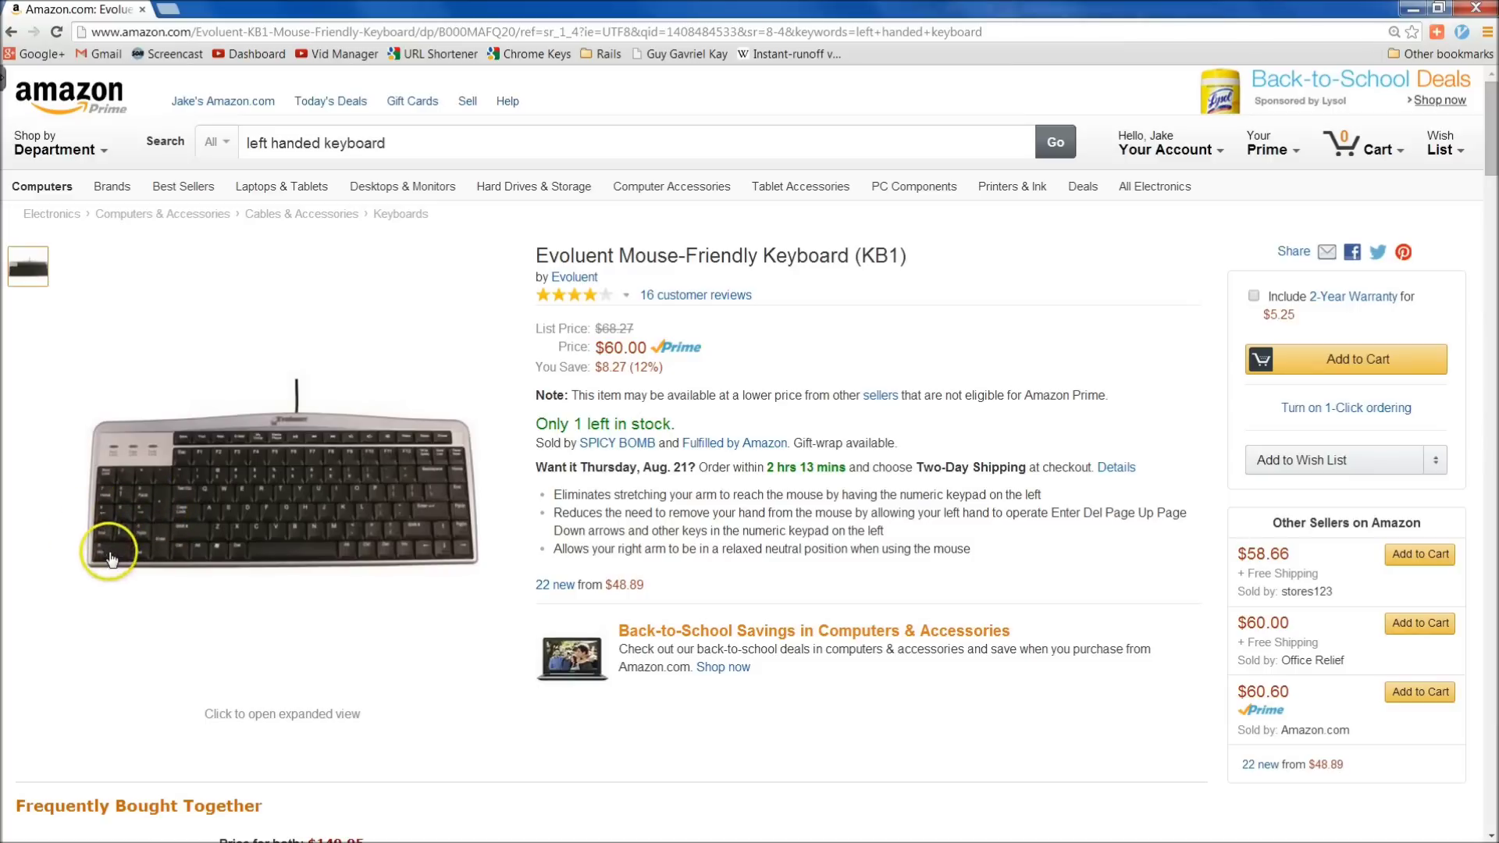
key("alt+Tab")
key("alt+Tab")
Bring the shortcut key PDF up beside the SketchUp shed model.
key("Tab")
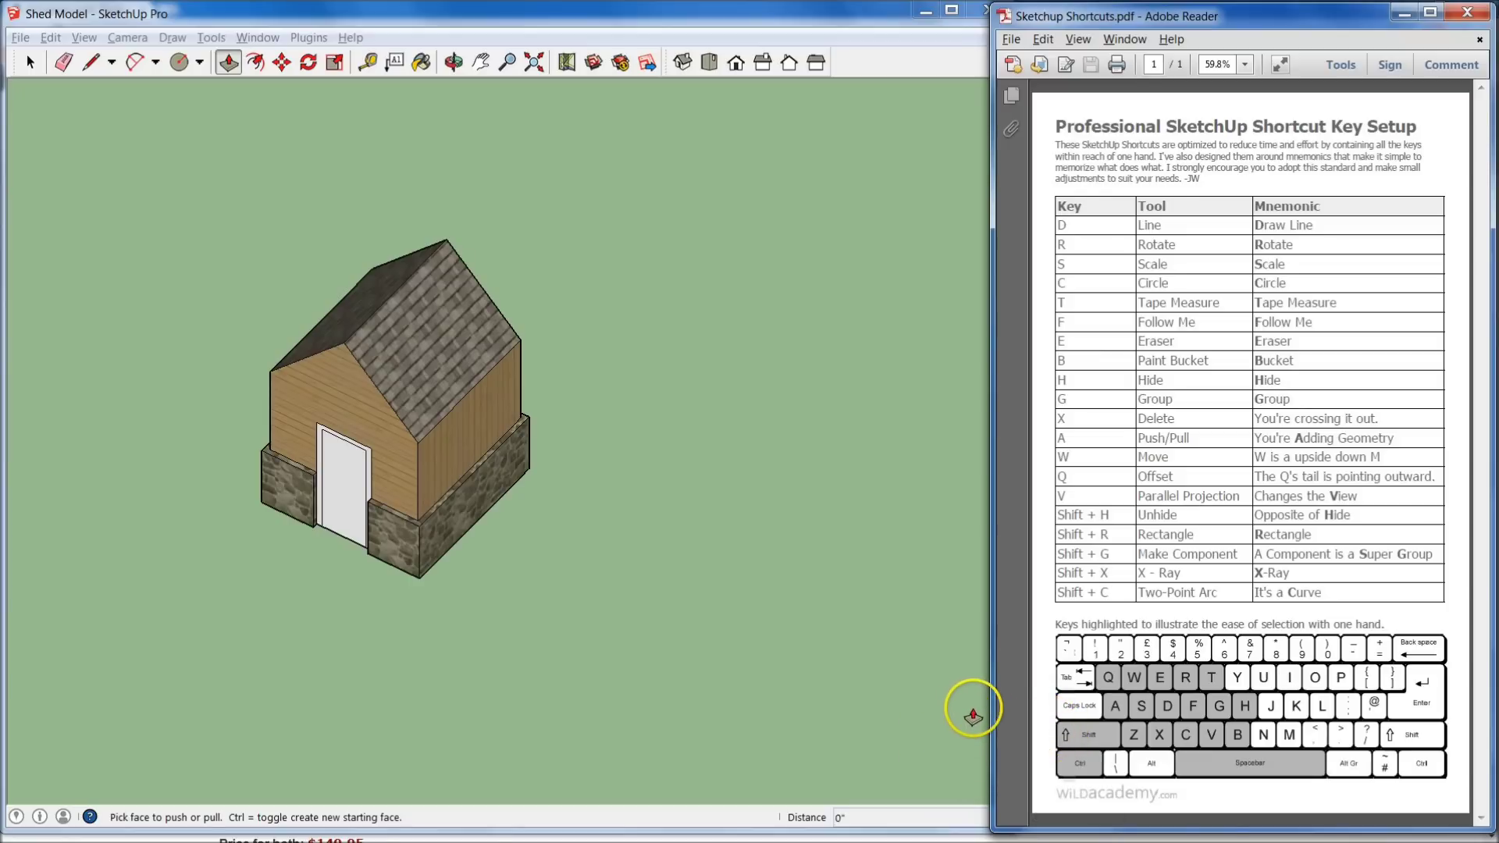
Check the Amazon keyboard page, then return to the shed with the Select tool active.
key("alt")
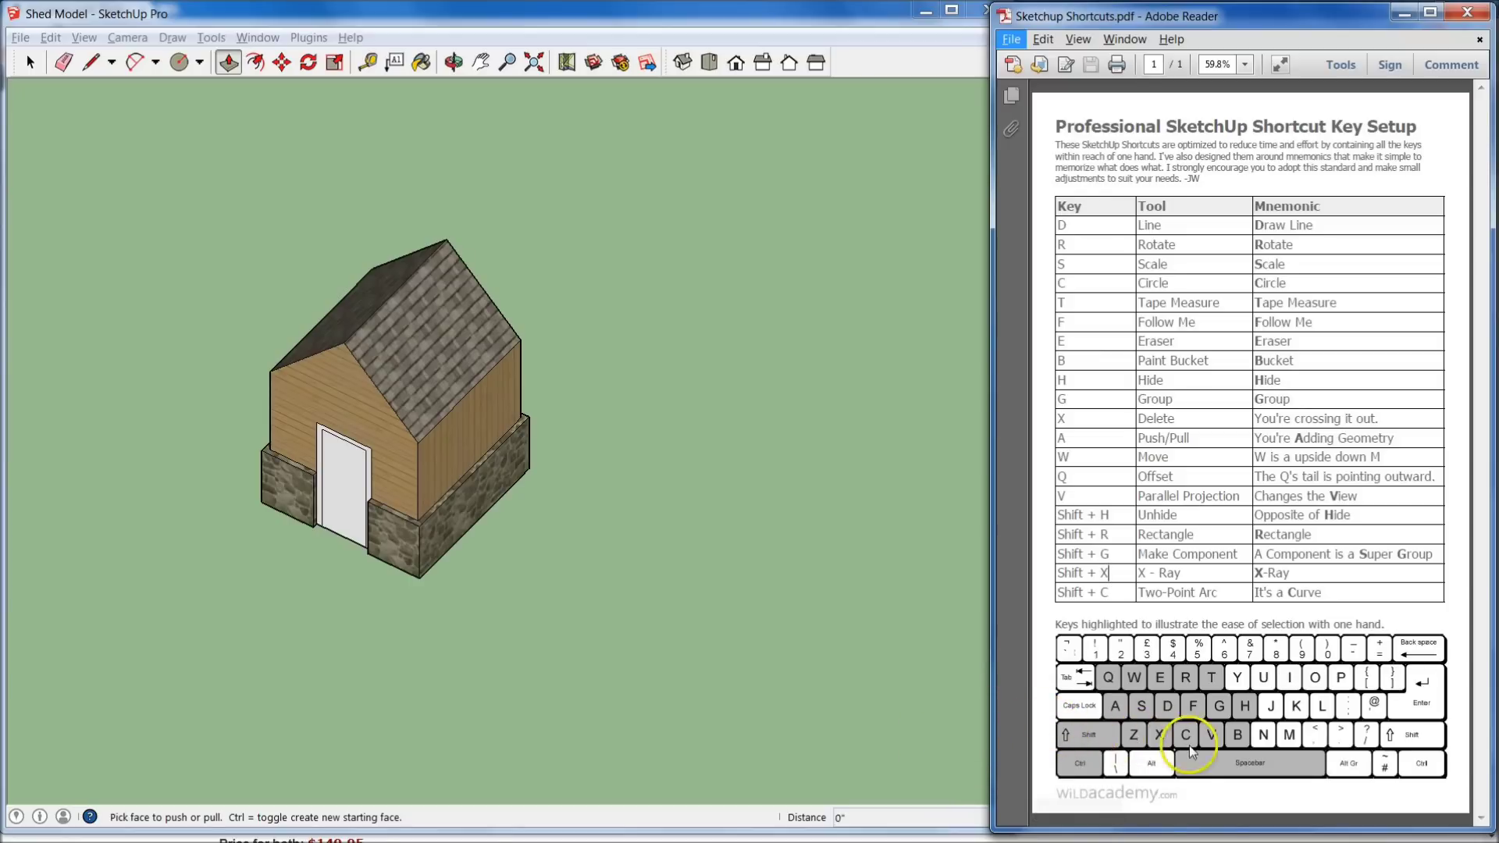
key("alt+Tab")
key("alt+Tab")
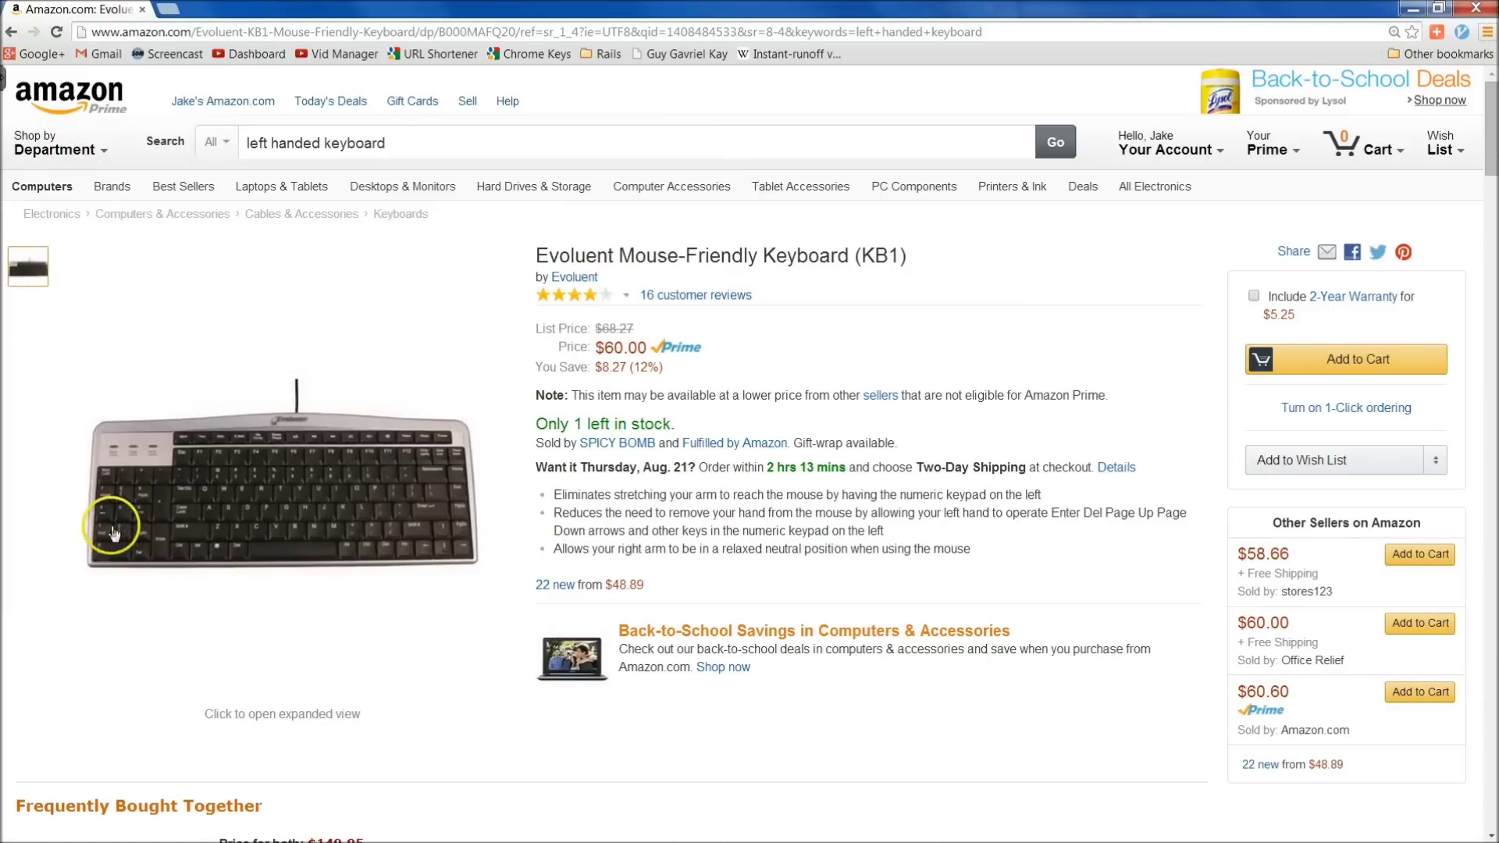
key("alt+Tab")
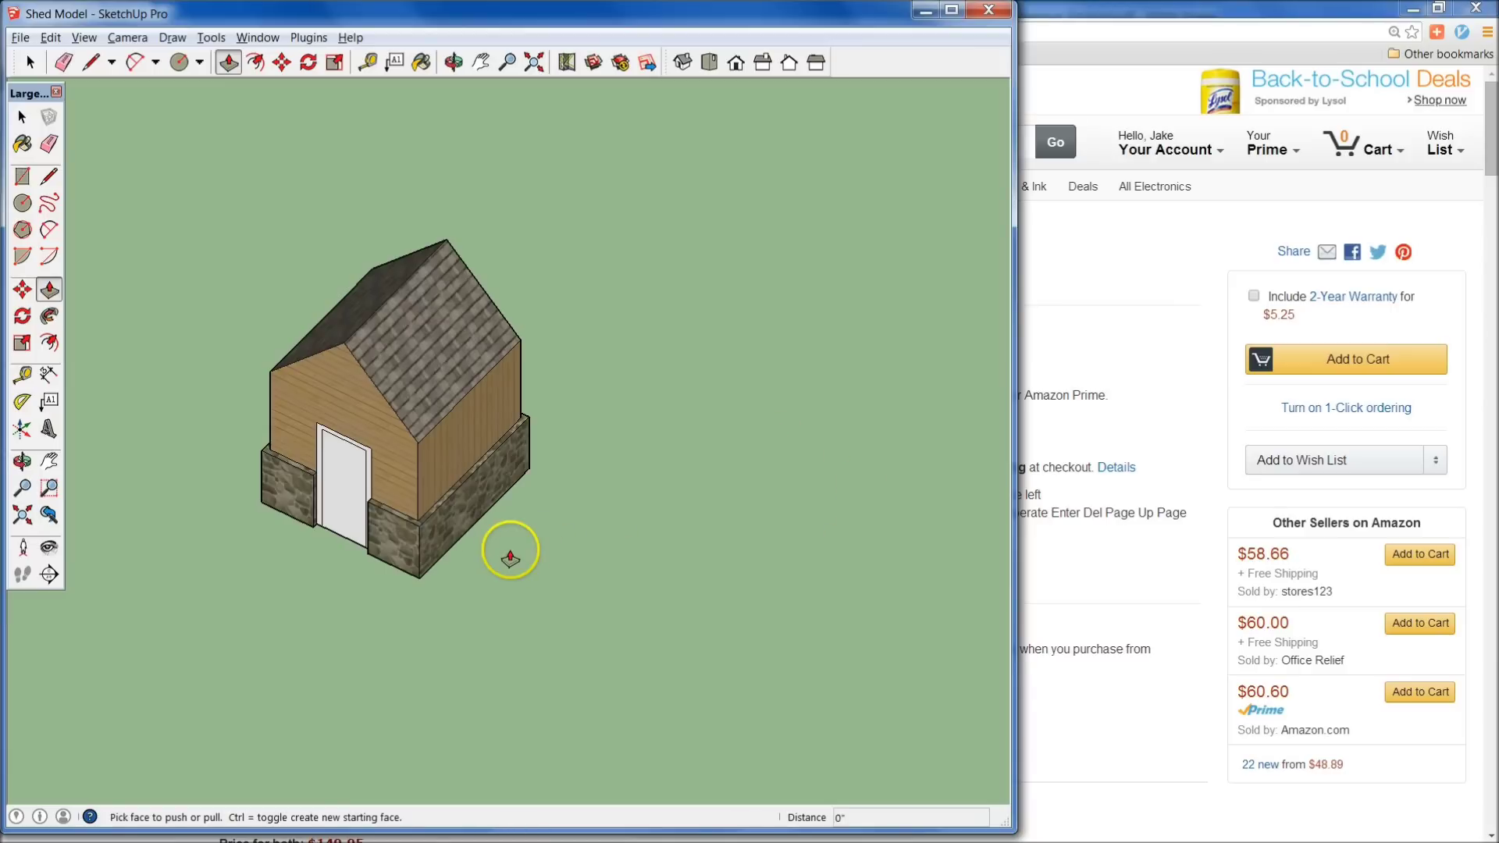
key("space")
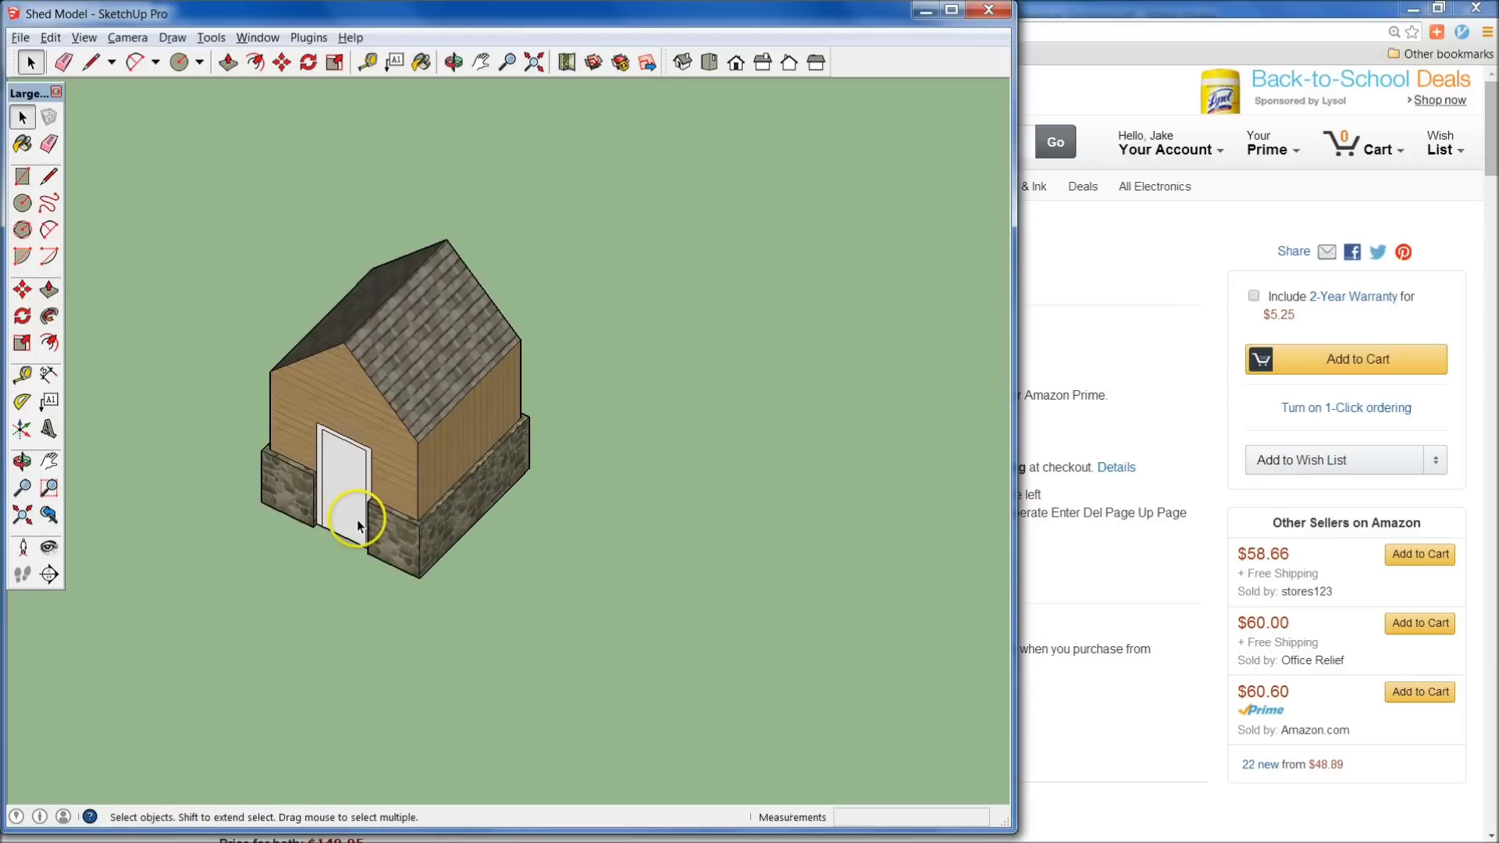
Select the entire shed and move it from its bottom corner to a new position.
key("m")
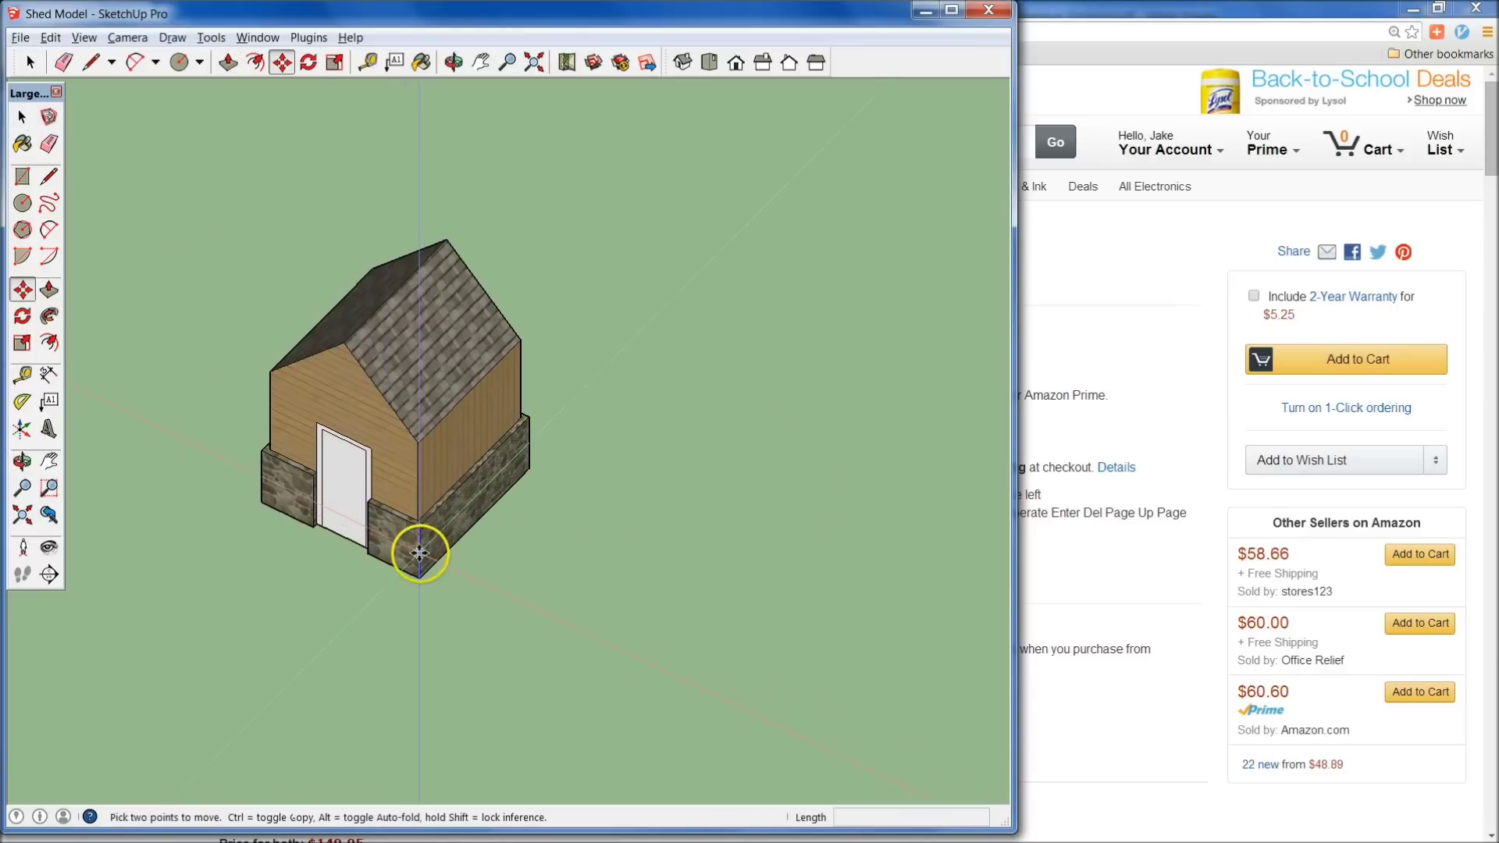
key("space")
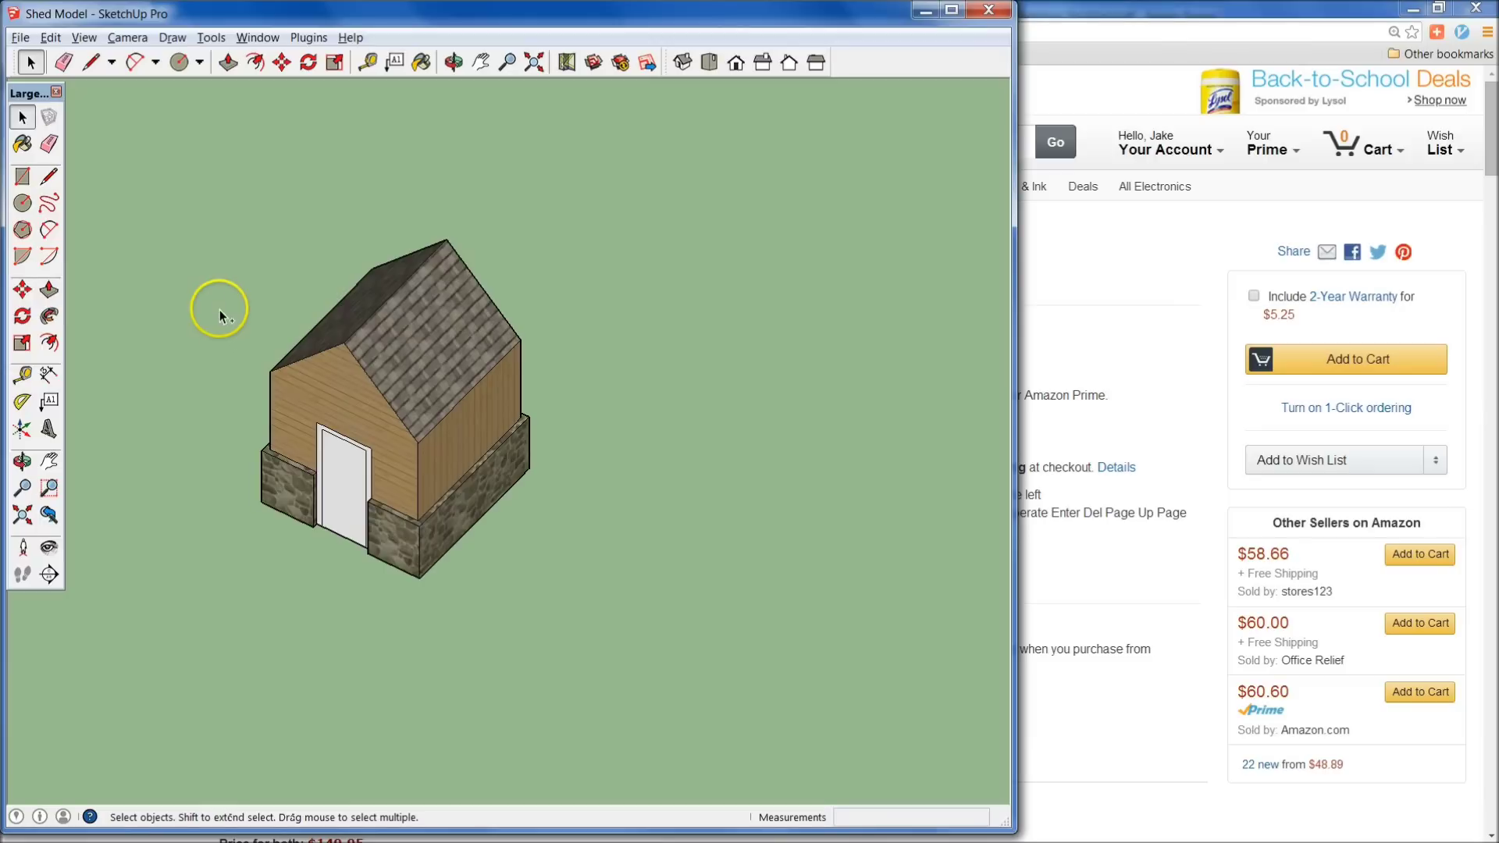
triple_click(393, 494)
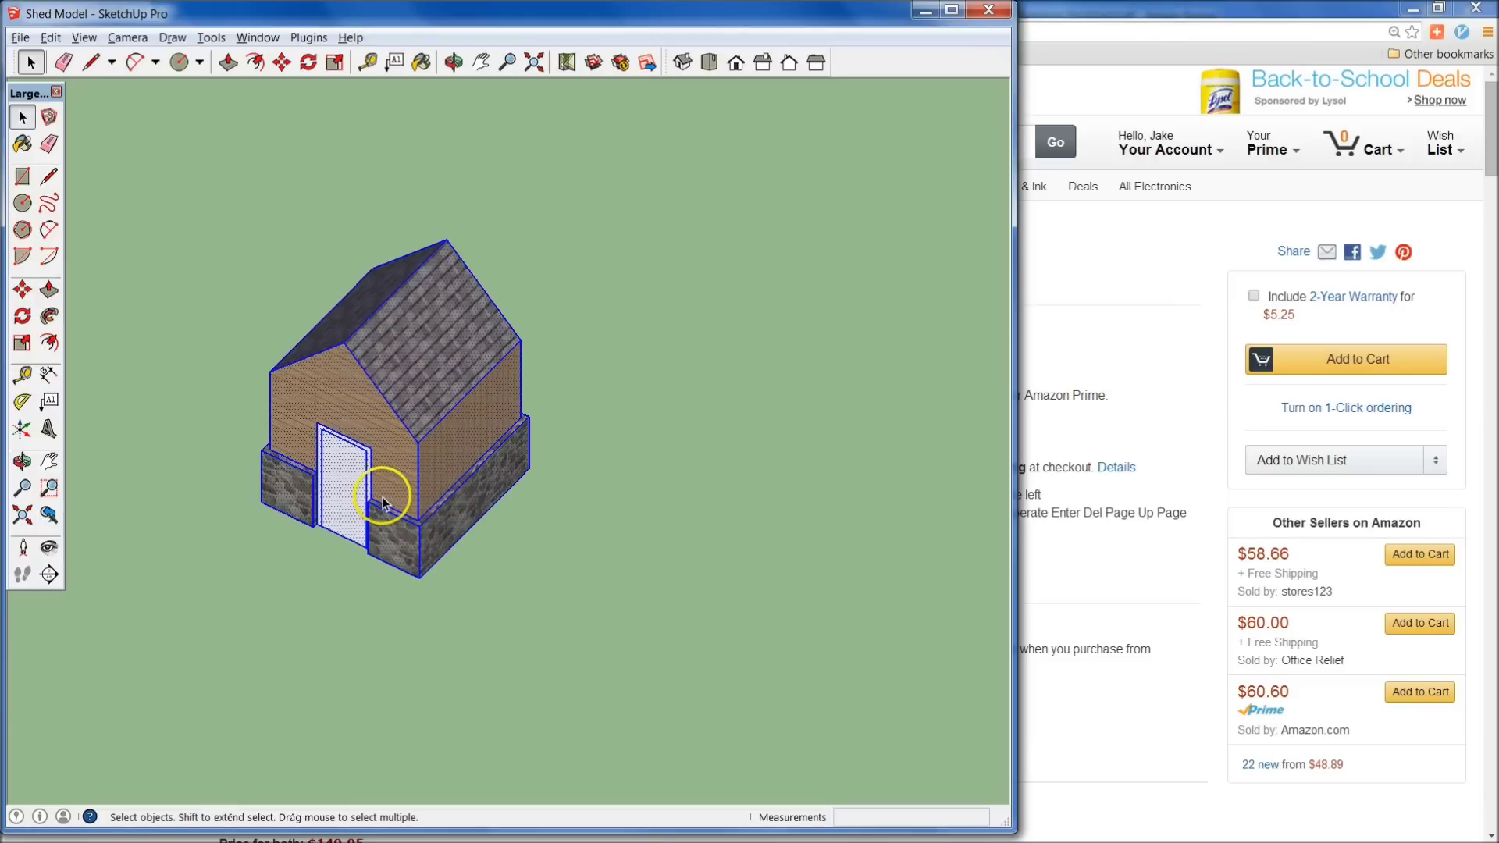
key("m")
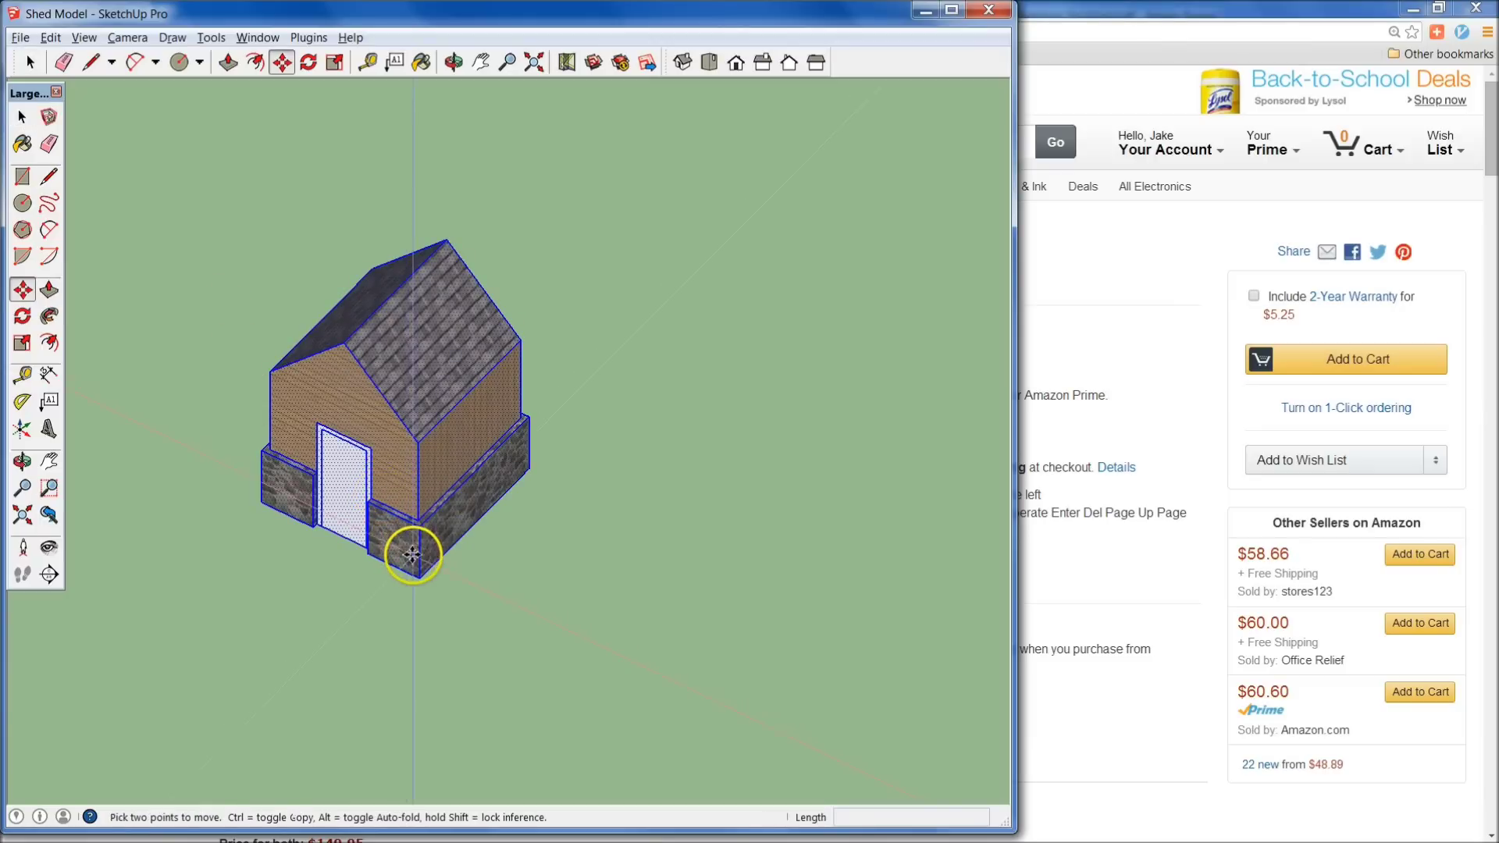
left_click(415, 556)
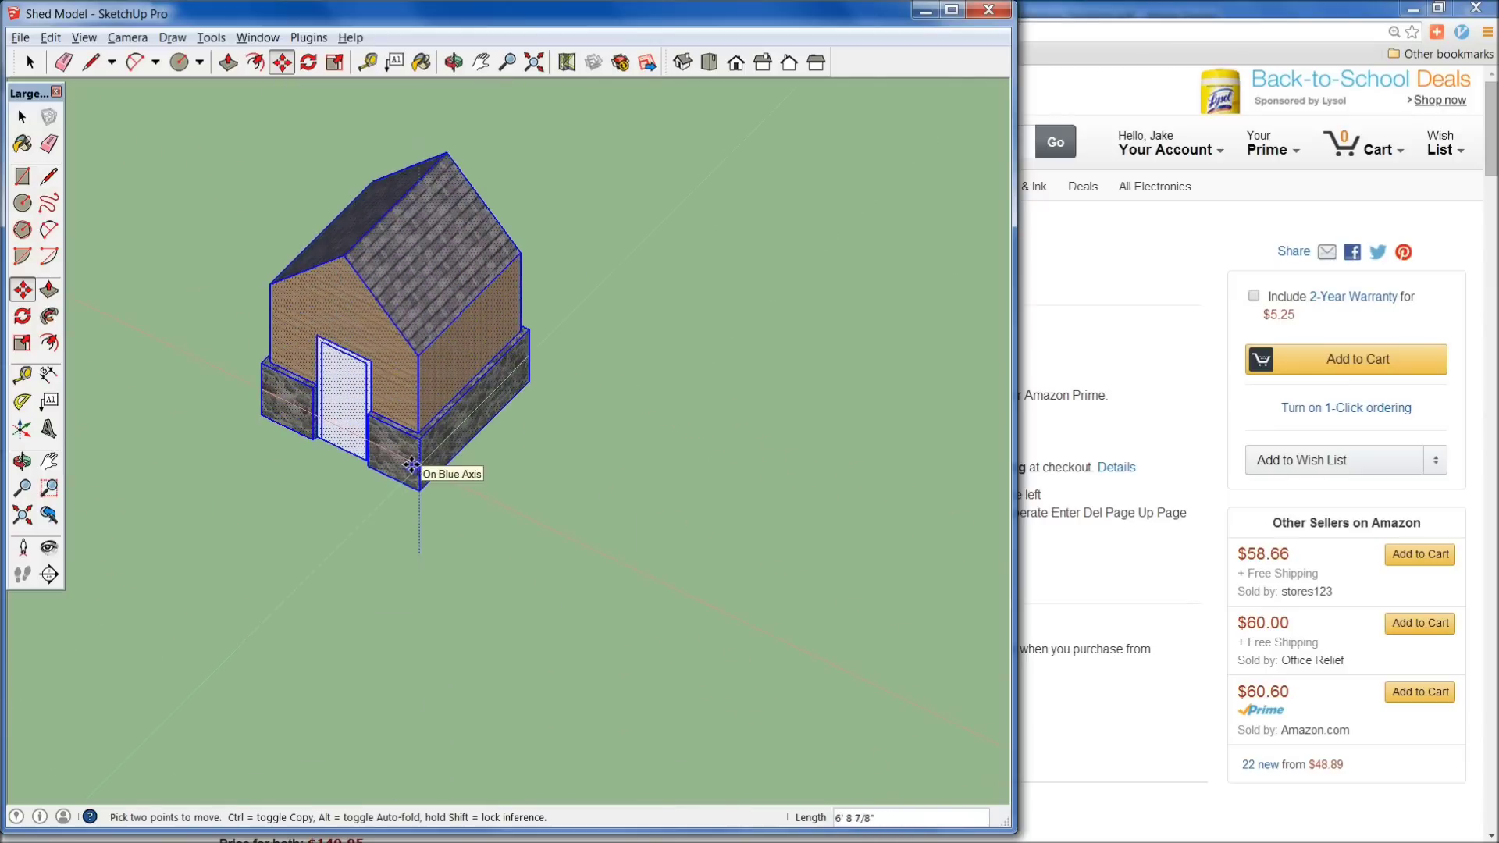
left_click(412, 465)
key("alt+Tab")
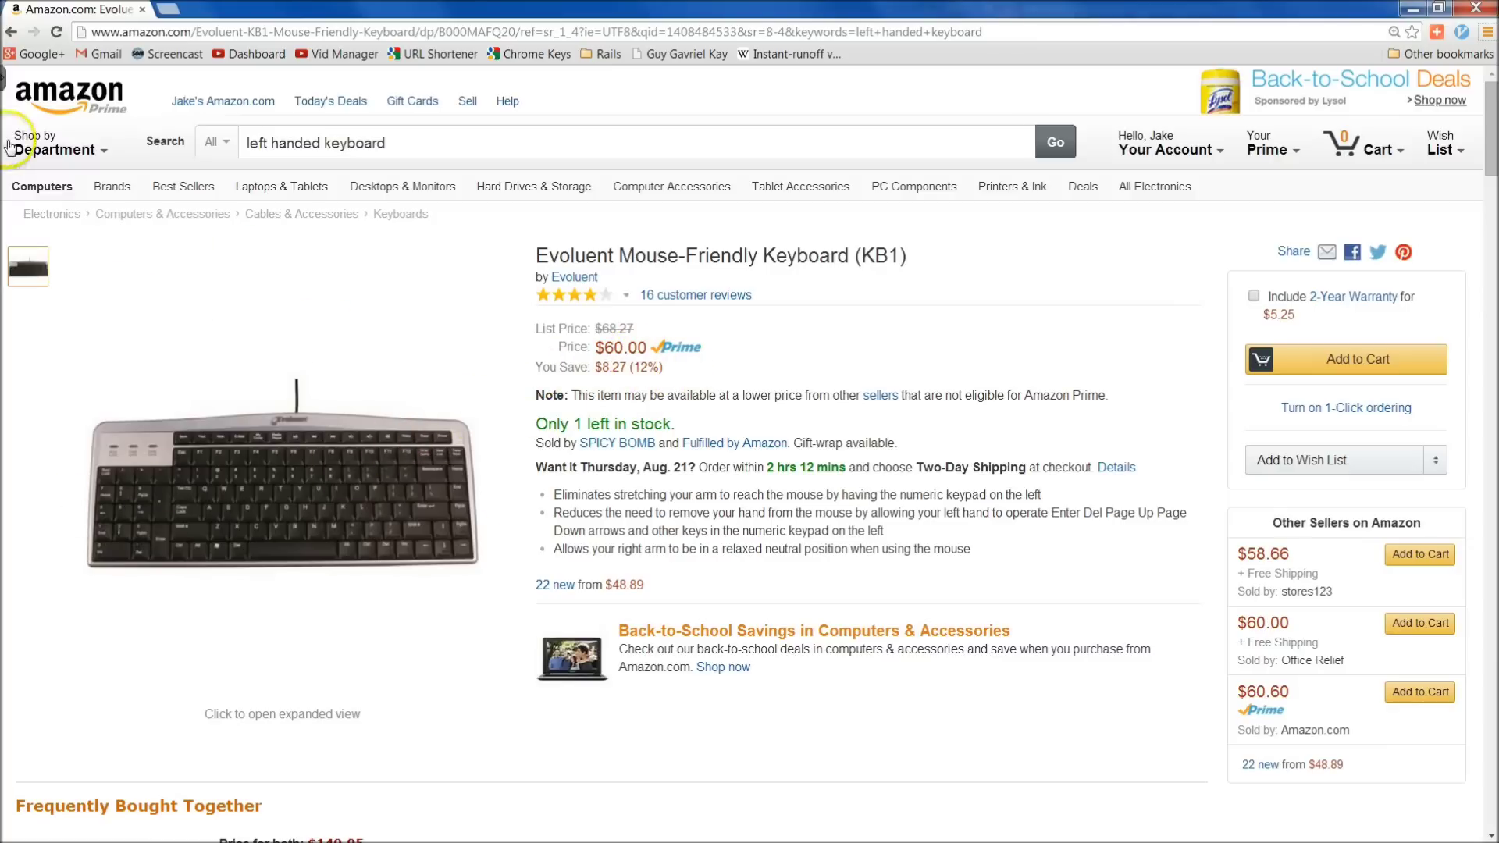
Return to the left-handed keyboard results and look through the DSI keyboard listing.
left_click(12, 33)
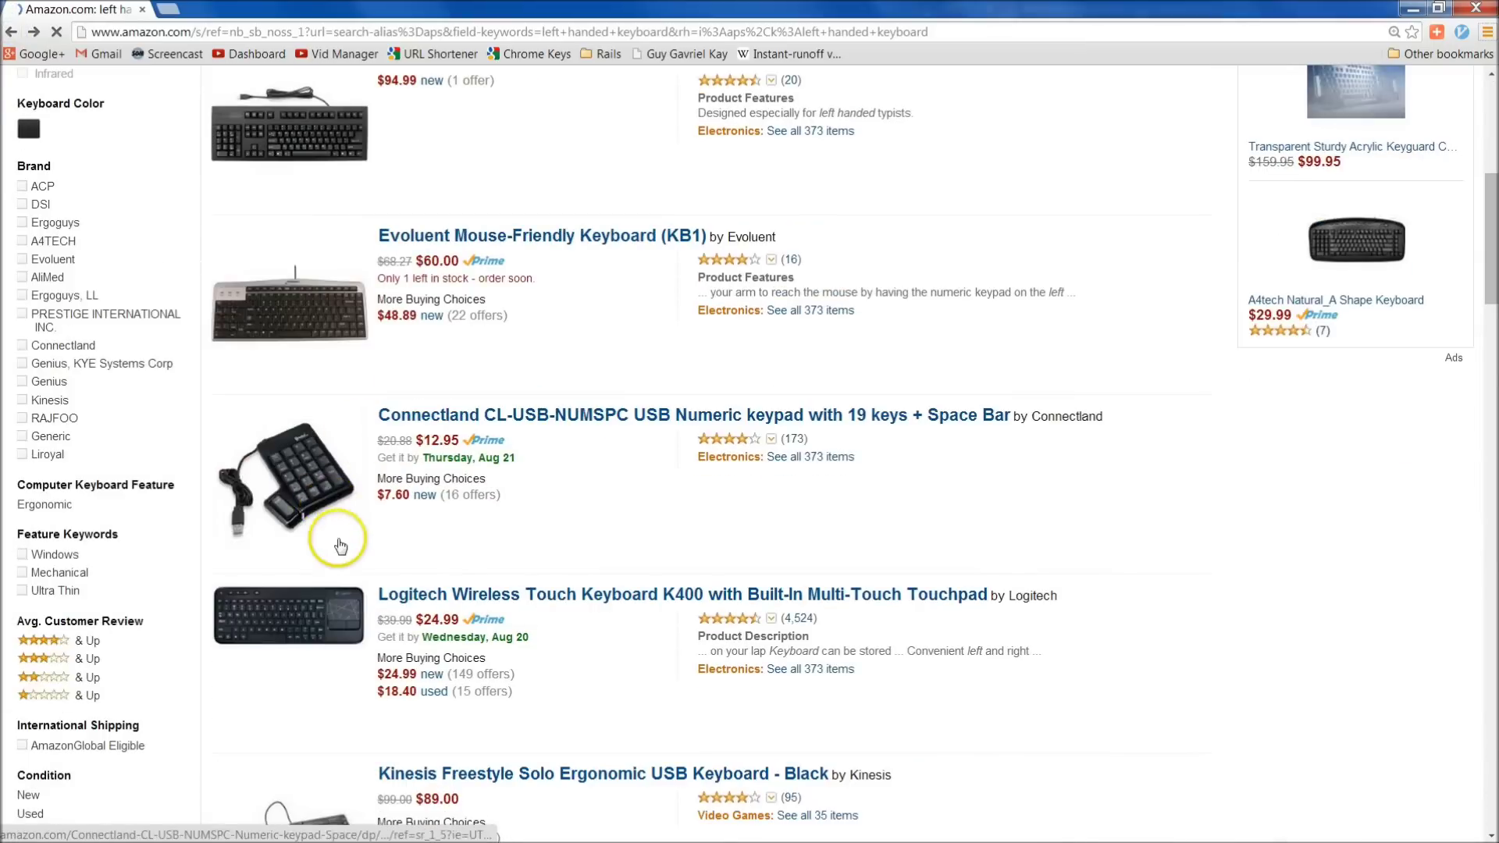
scroll(359, 699, "down", 2)
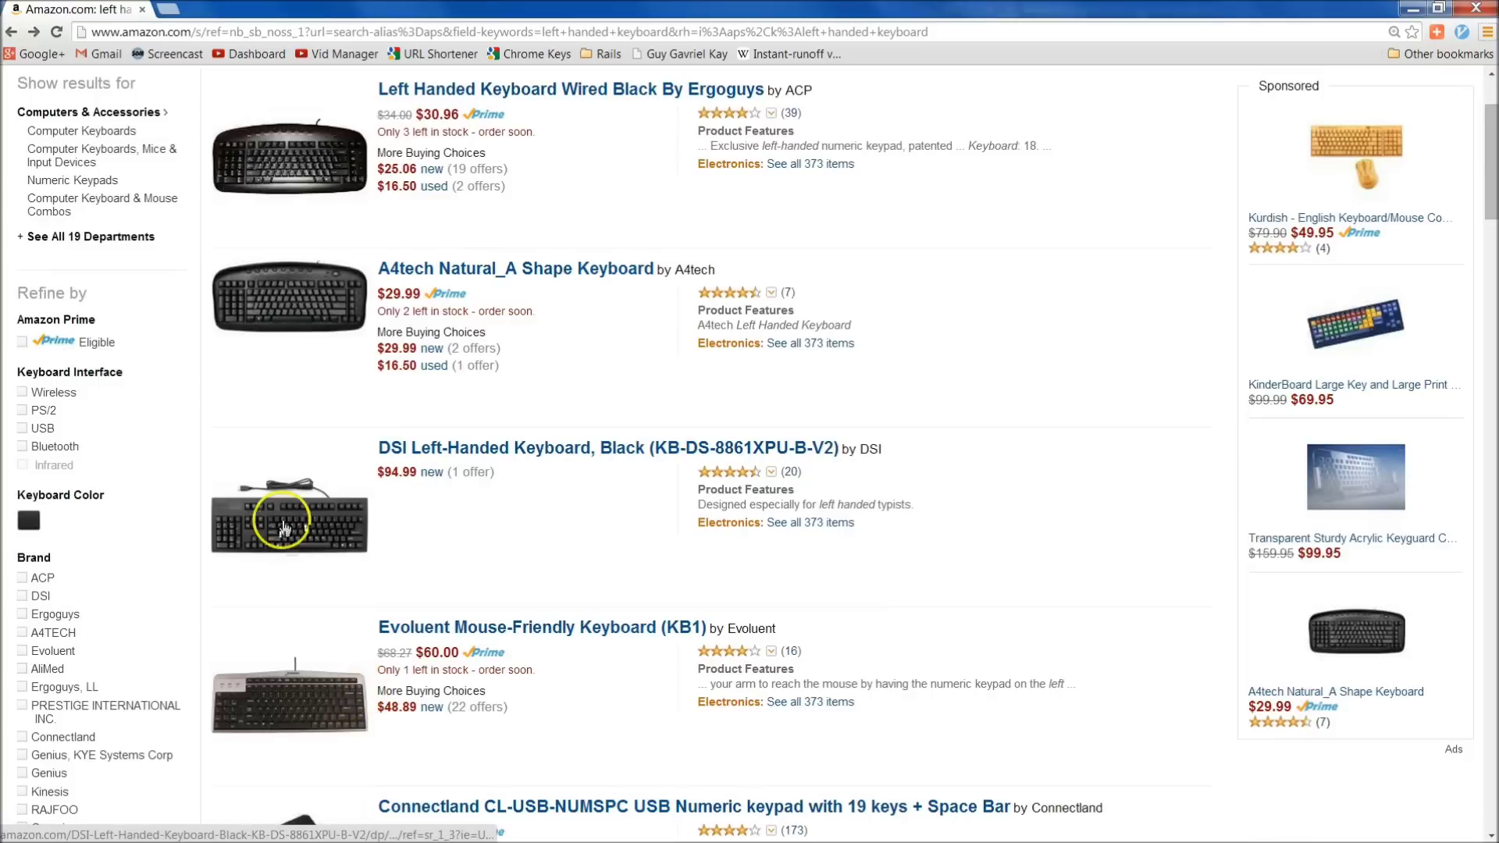
left_click(243, 553)
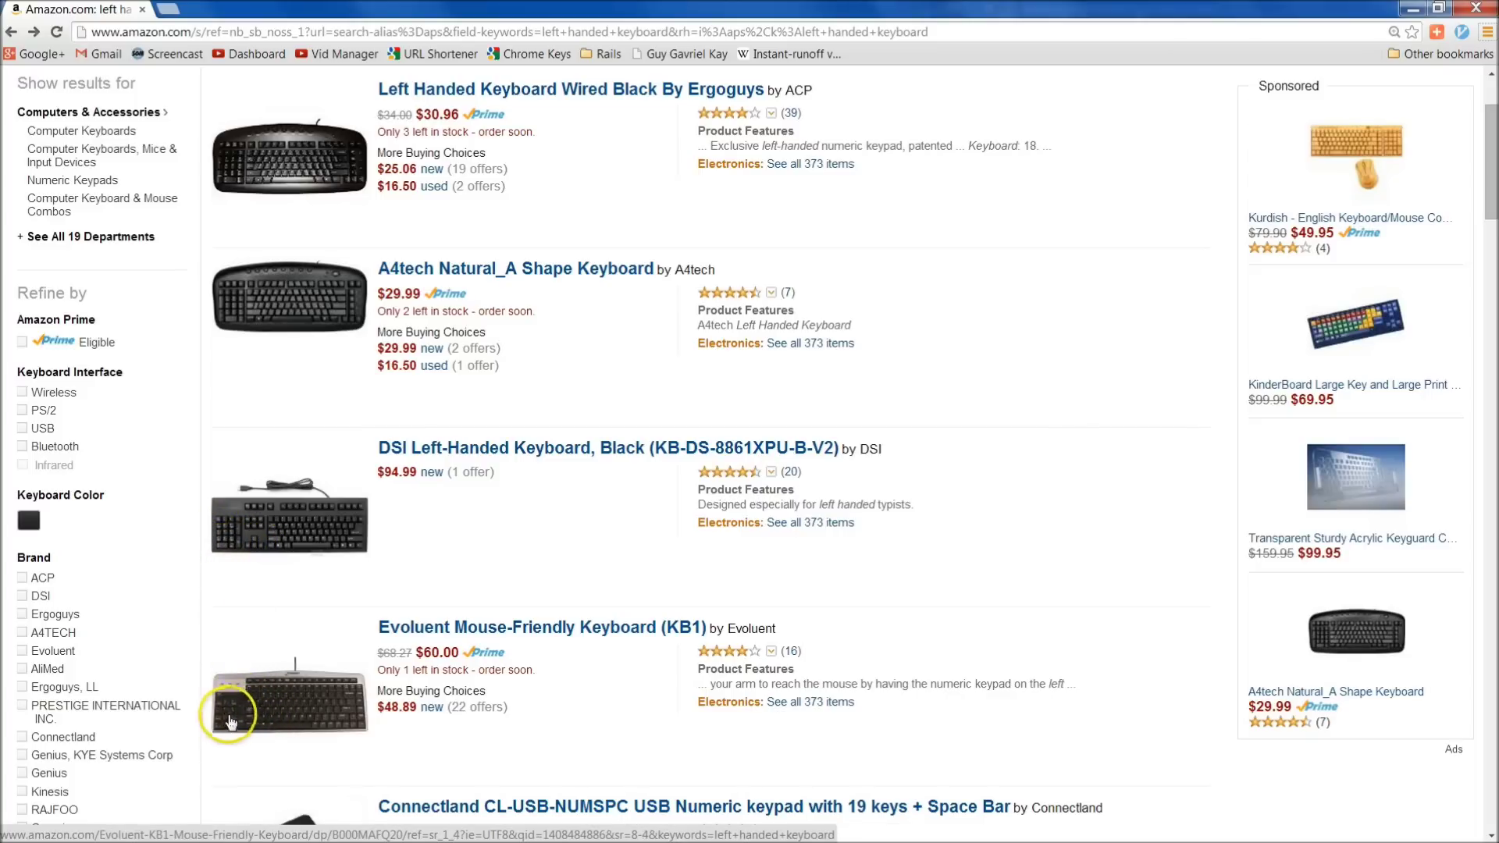
scroll(246, 707, "down", 3)
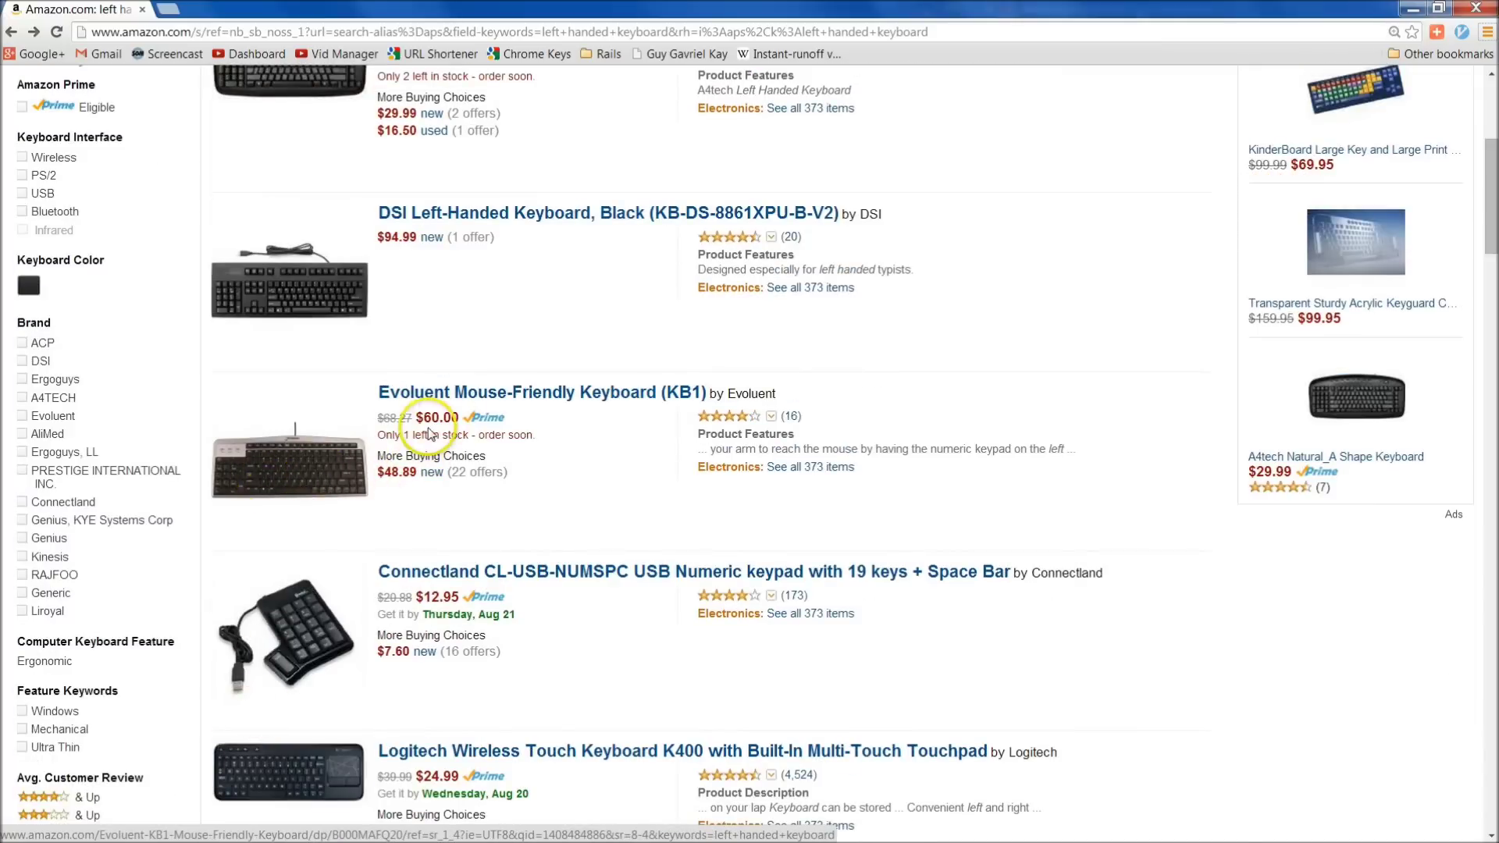
Orbit around the moved shed, then show SketchUp beside the Sketchup Shortcuts.pdf sheet.
key("alt+Tab")
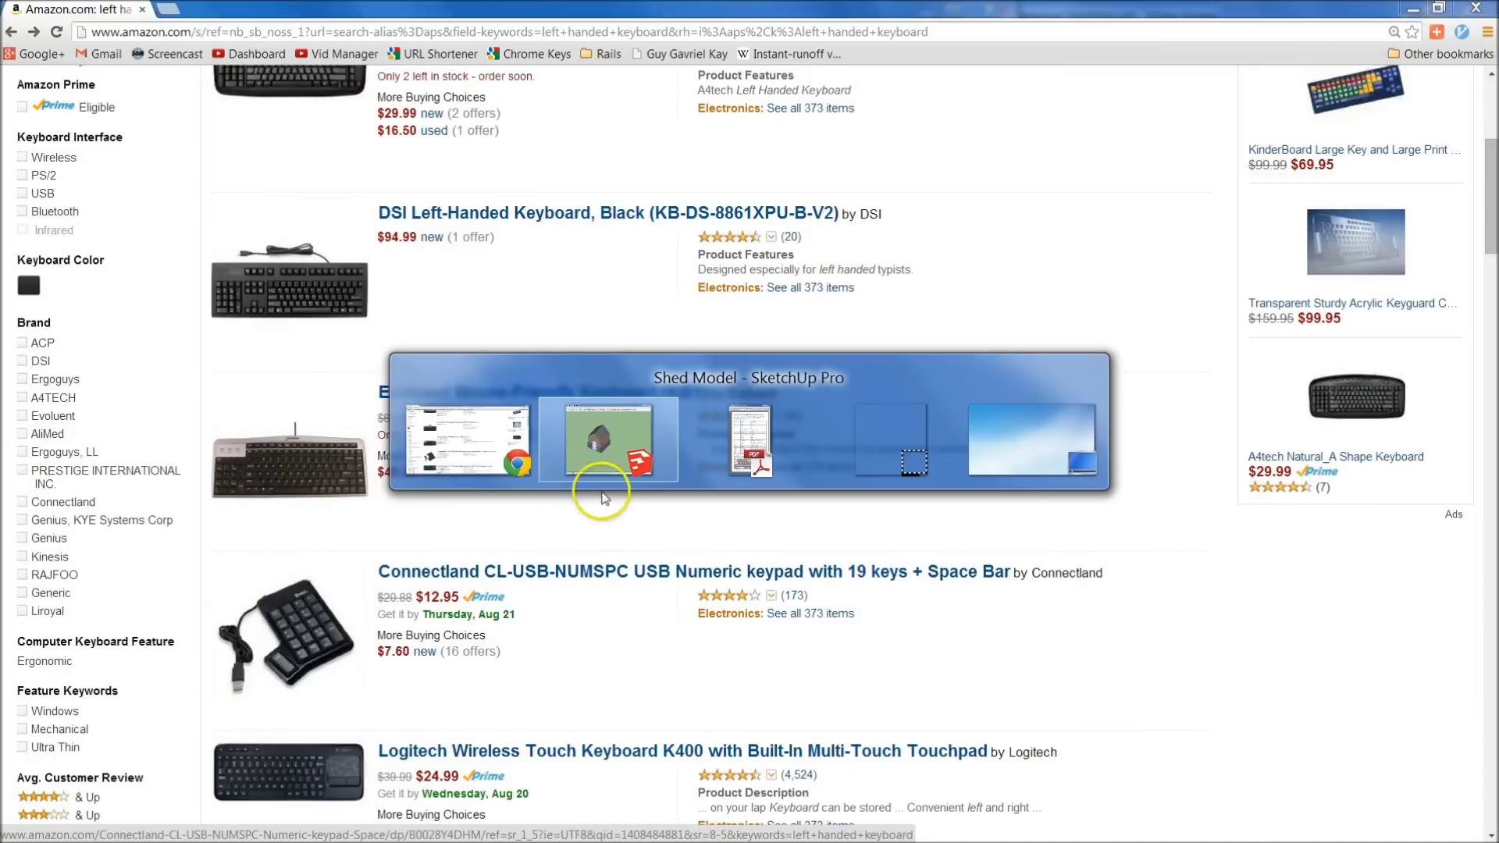
middle_click_drag(598, 393, 595, 500)
key("alt+Tab")
key("alt+shift+Tab")
key("alt+shift+Tab")
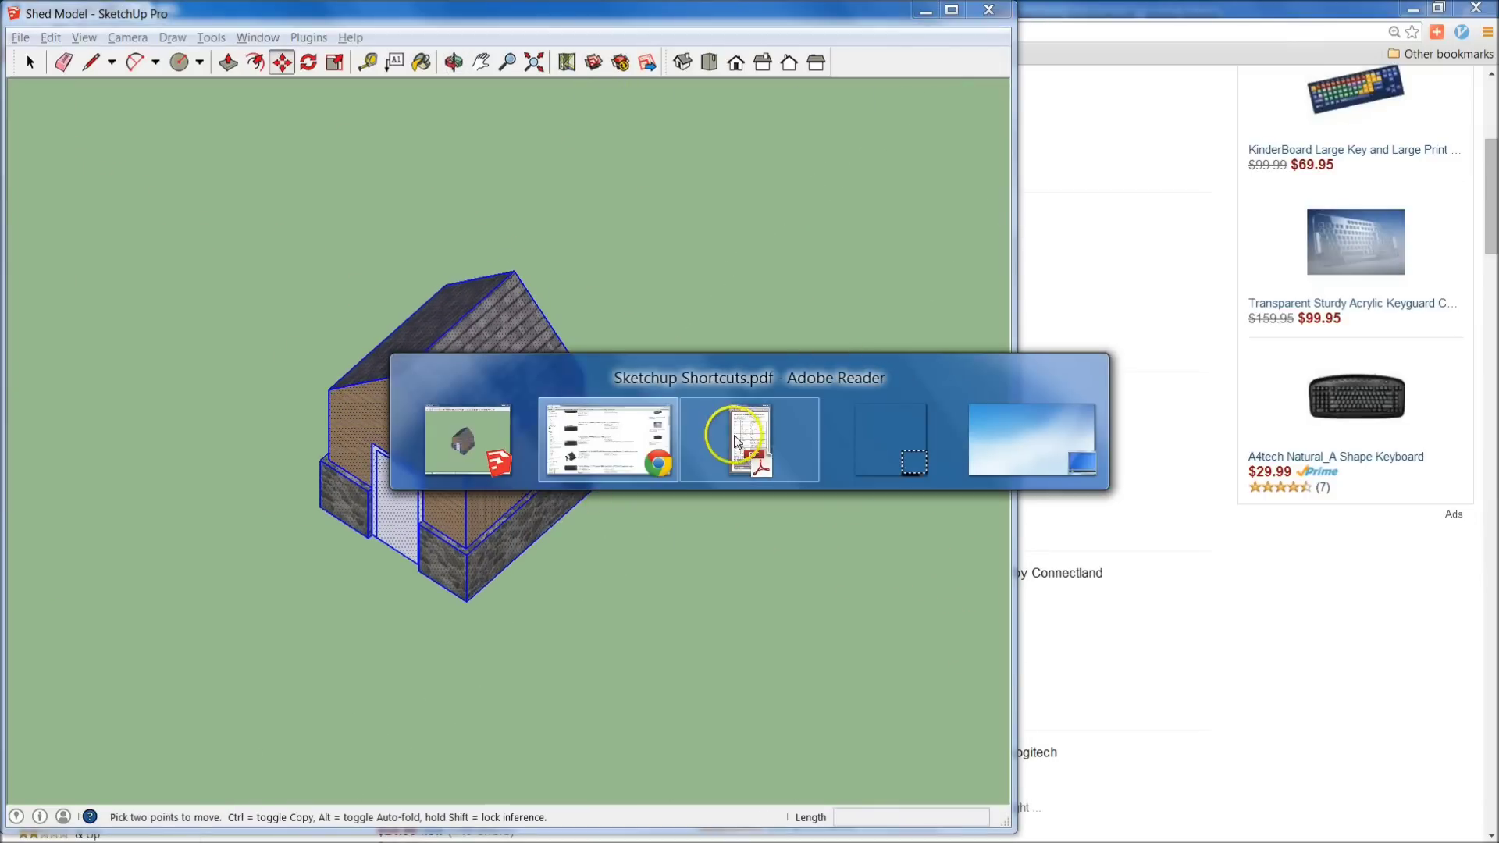
key("alt+Tab")
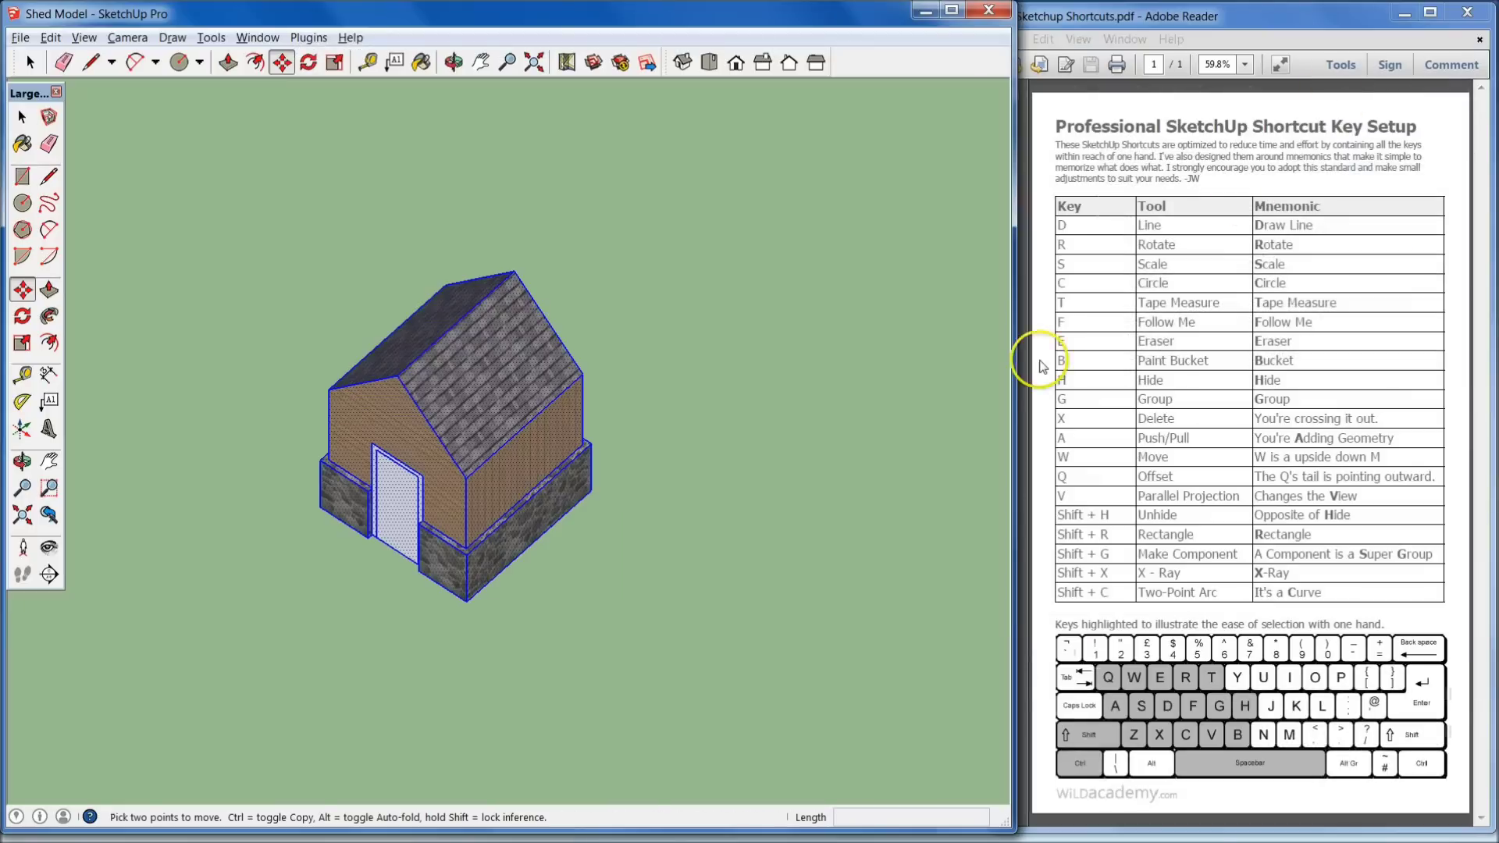